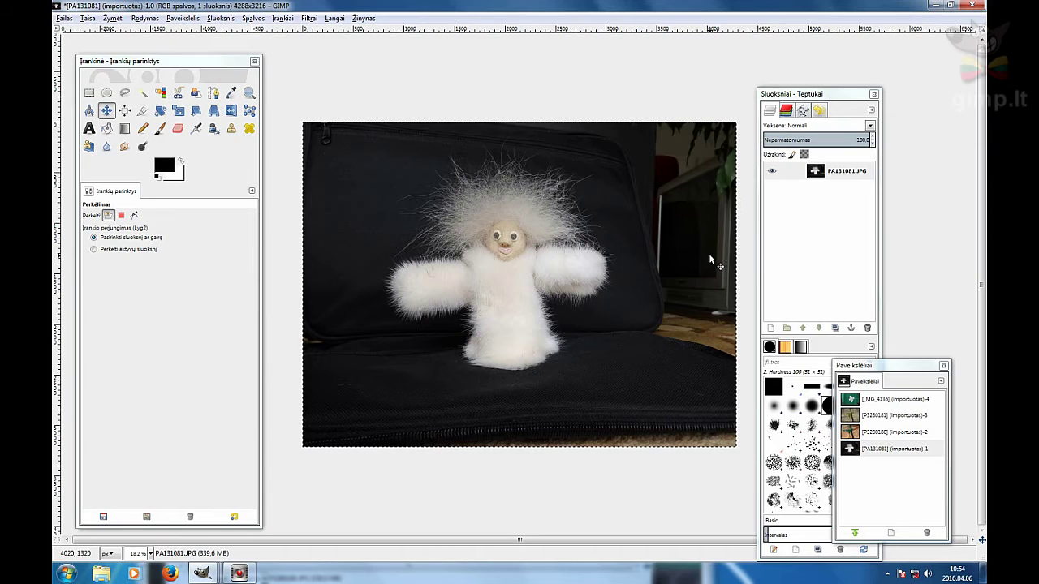
- Decompose the PA131081 photo into separate layers using the HSV colour model and maximize the resulting image window
click(836, 172)
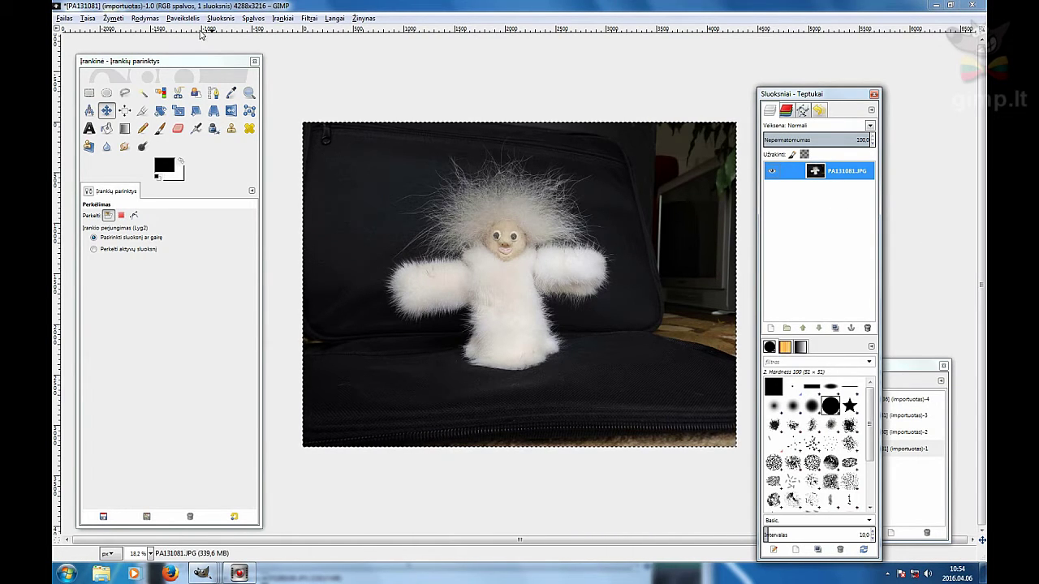
click(252, 19)
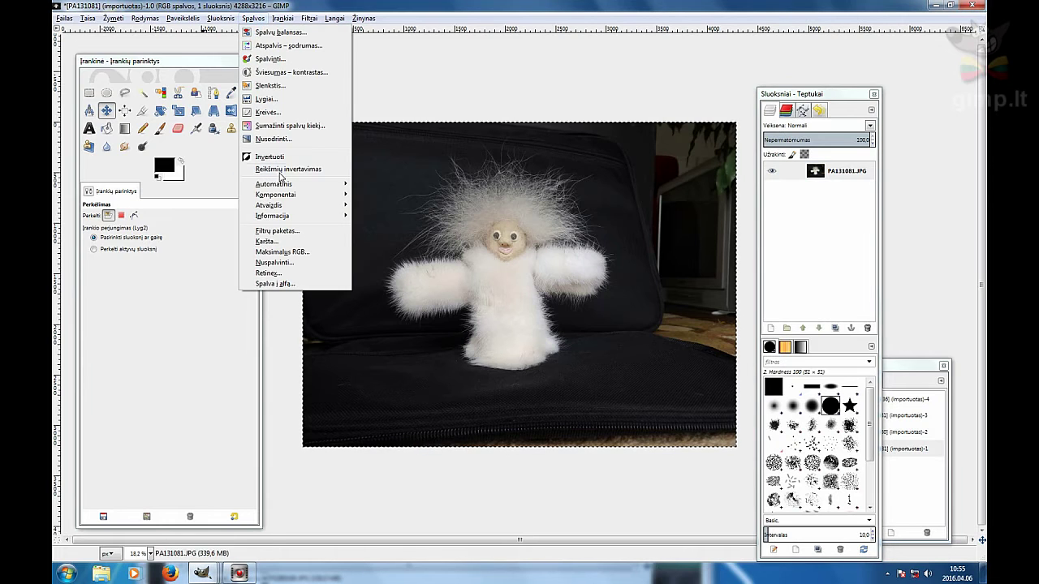
mouse_move(330, 198)
click(373, 194)
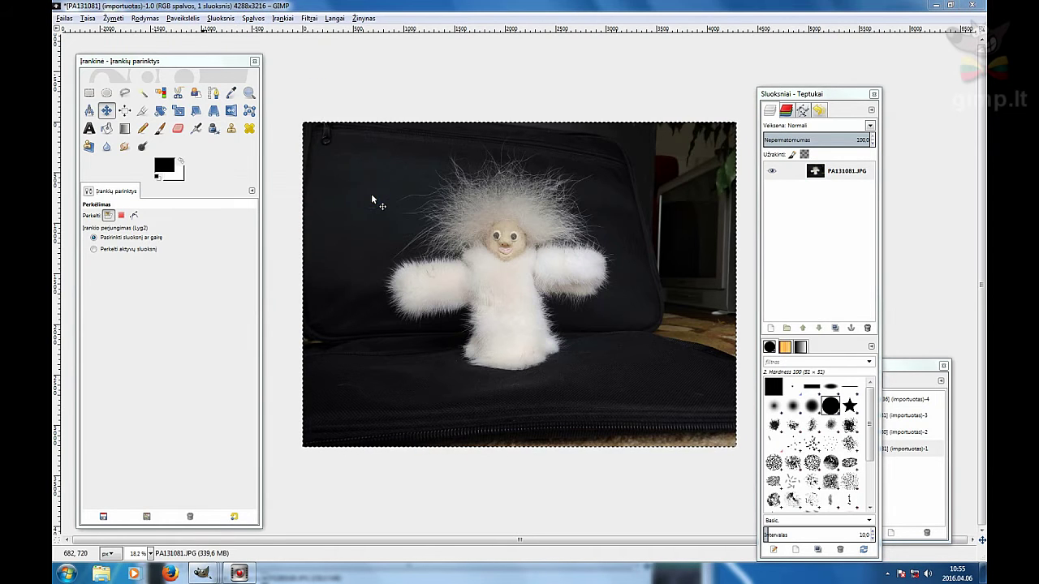
click(589, 280)
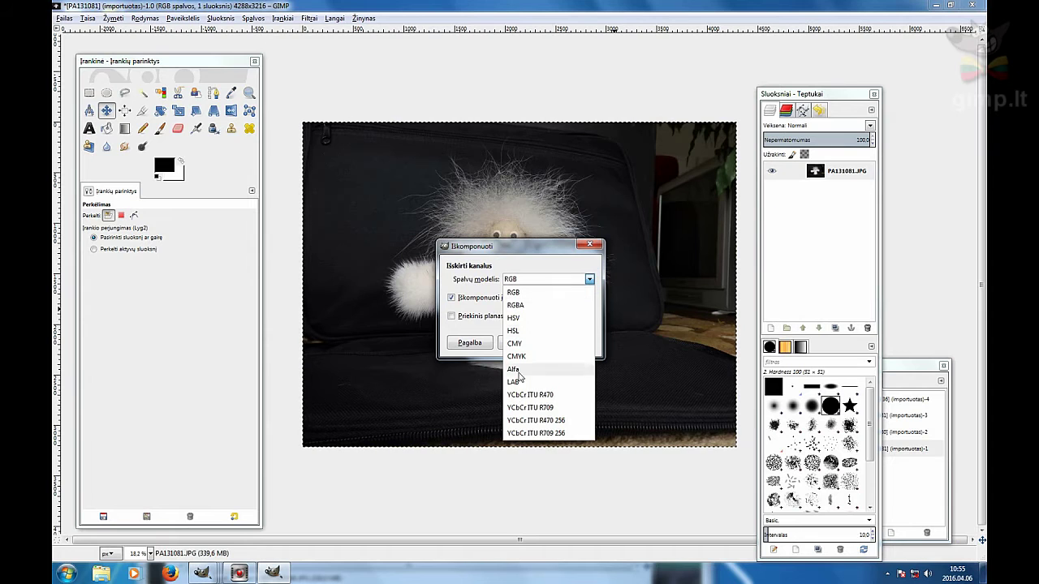
click(520, 317)
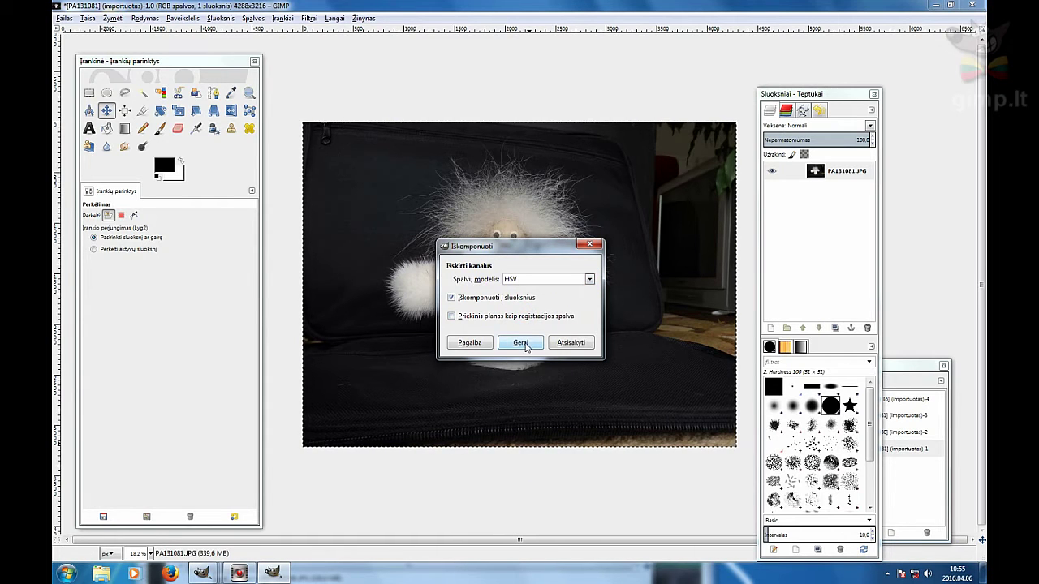
click(521, 343)
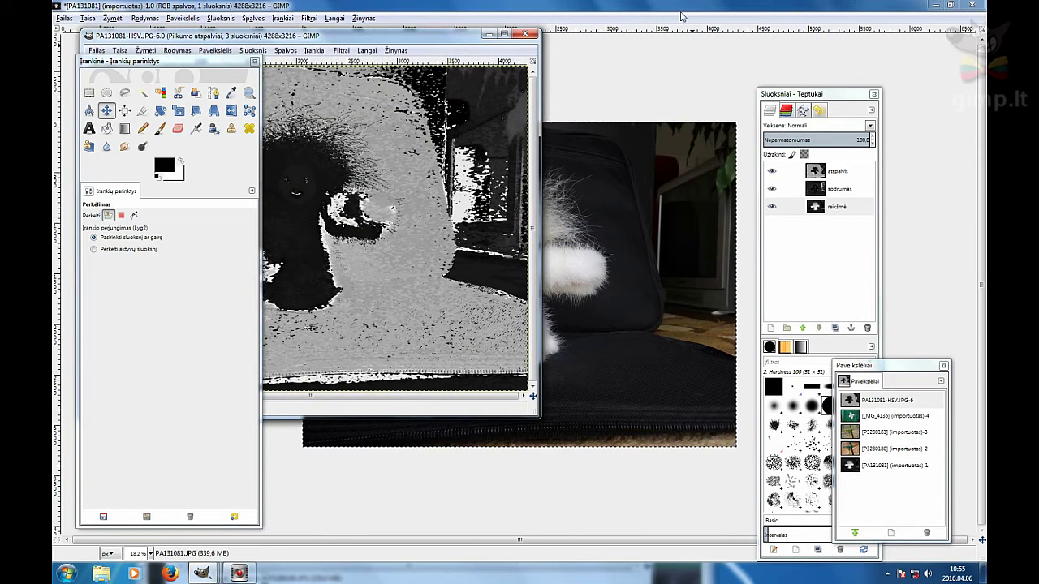
click(504, 34)
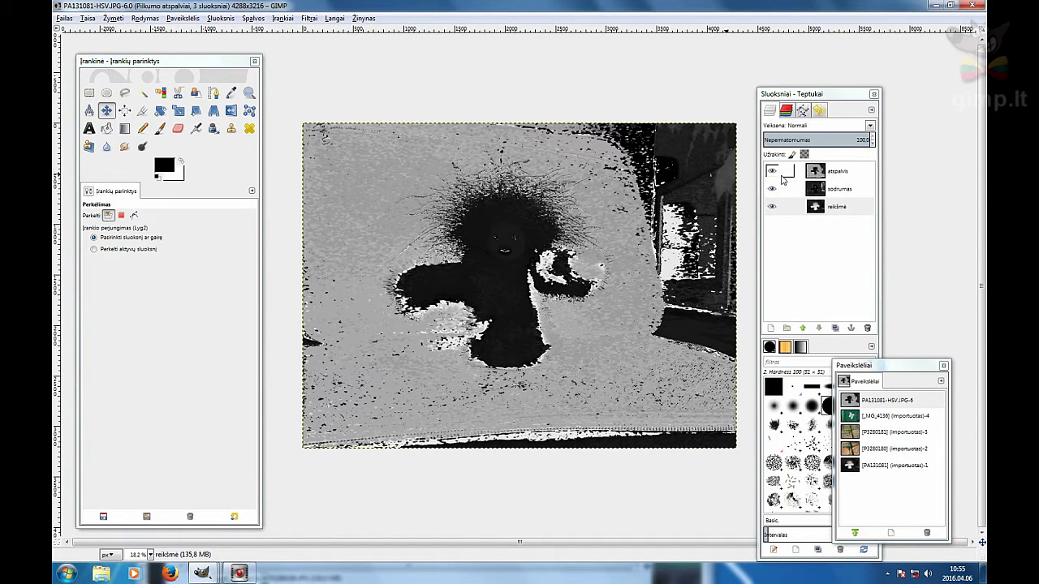
- Delete the hue layer (atspalvis) and hide the saturation layer (sodrumas), leaving the value layer (reikšmė) active
click(828, 177)
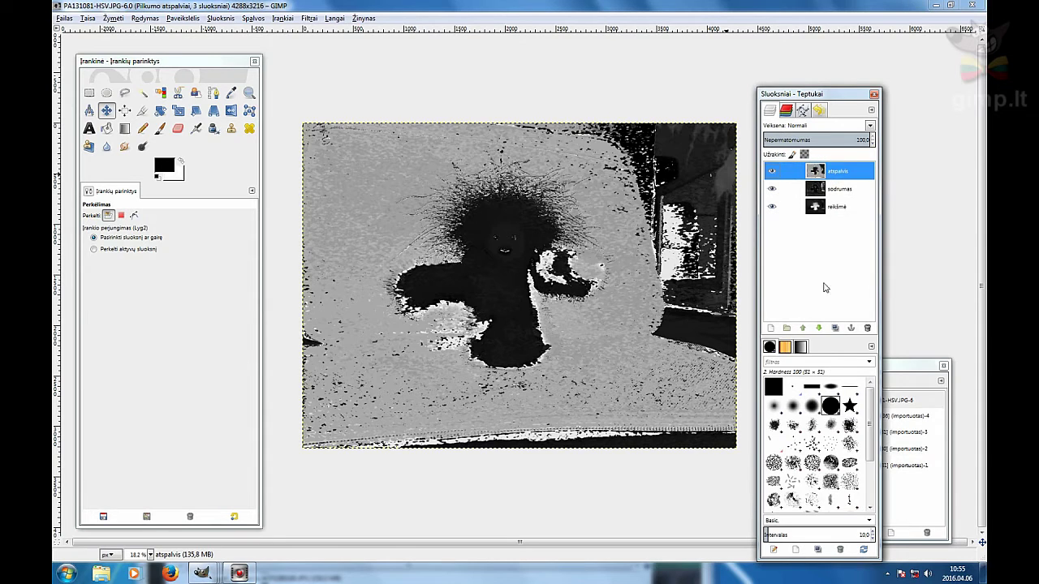
click(867, 329)
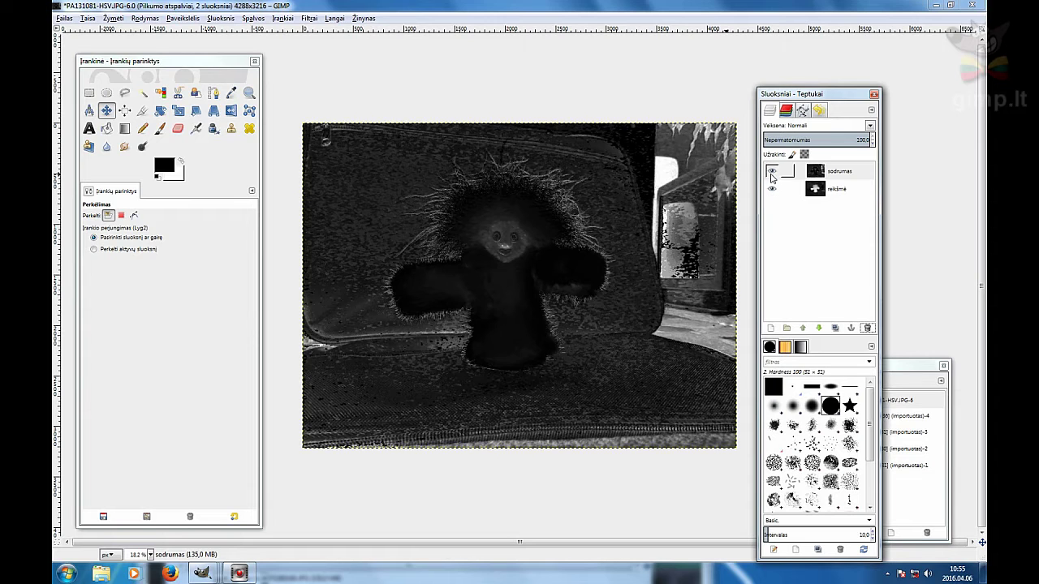
click(772, 171)
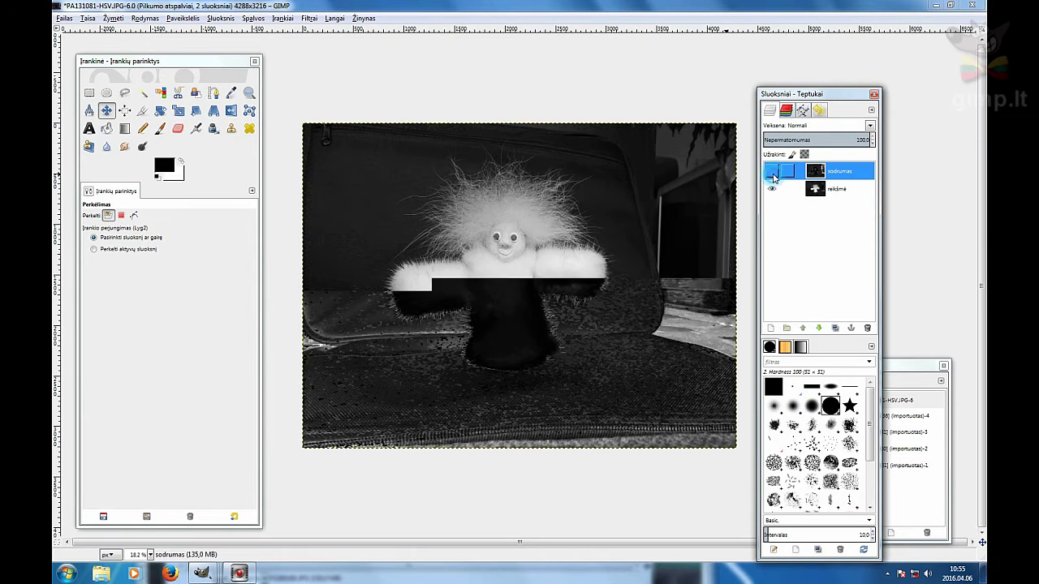
click(837, 189)
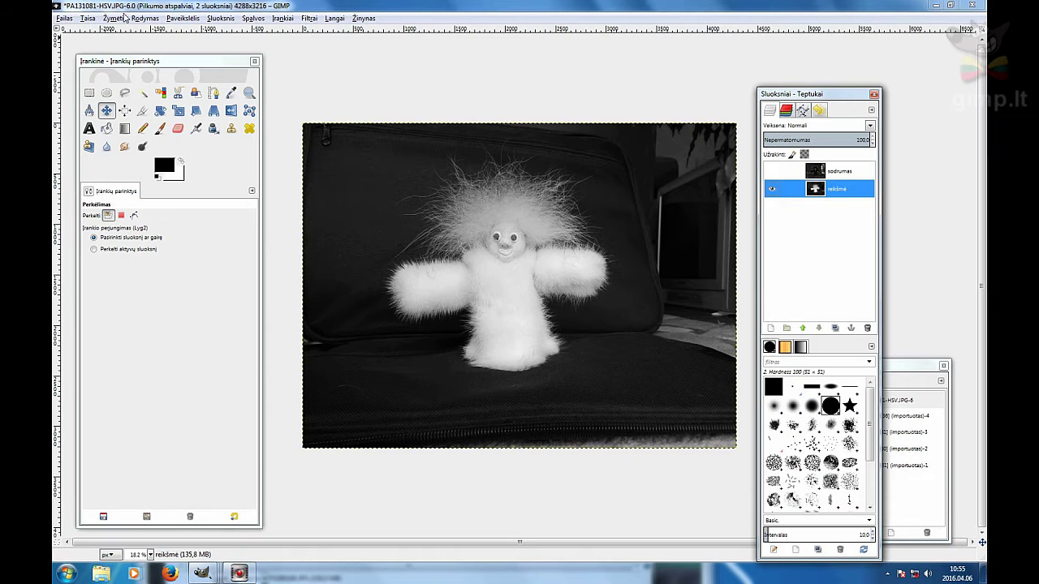
click(255, 20)
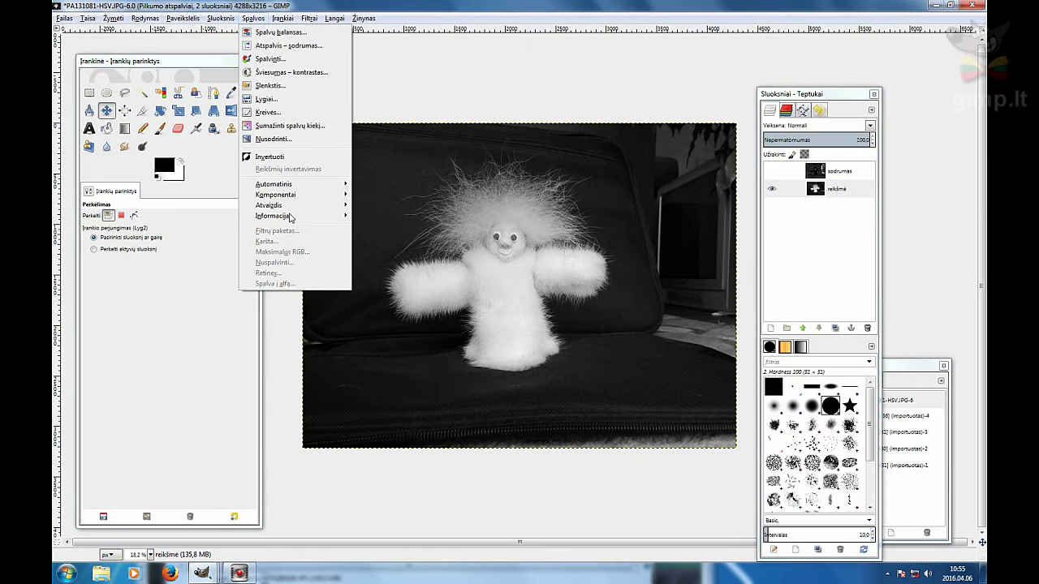
click(266, 99)
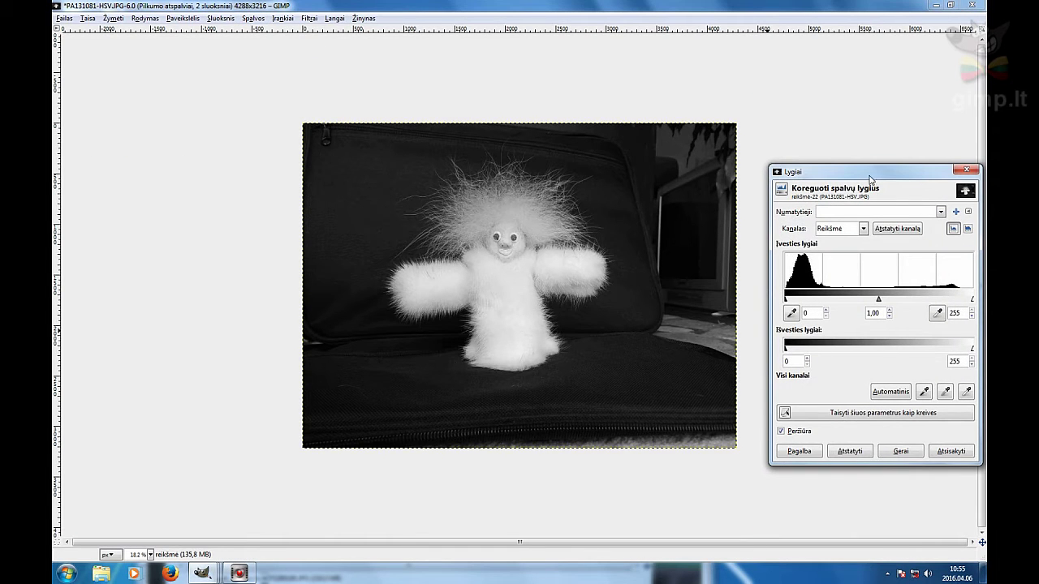
drag(869, 178, 813, 139)
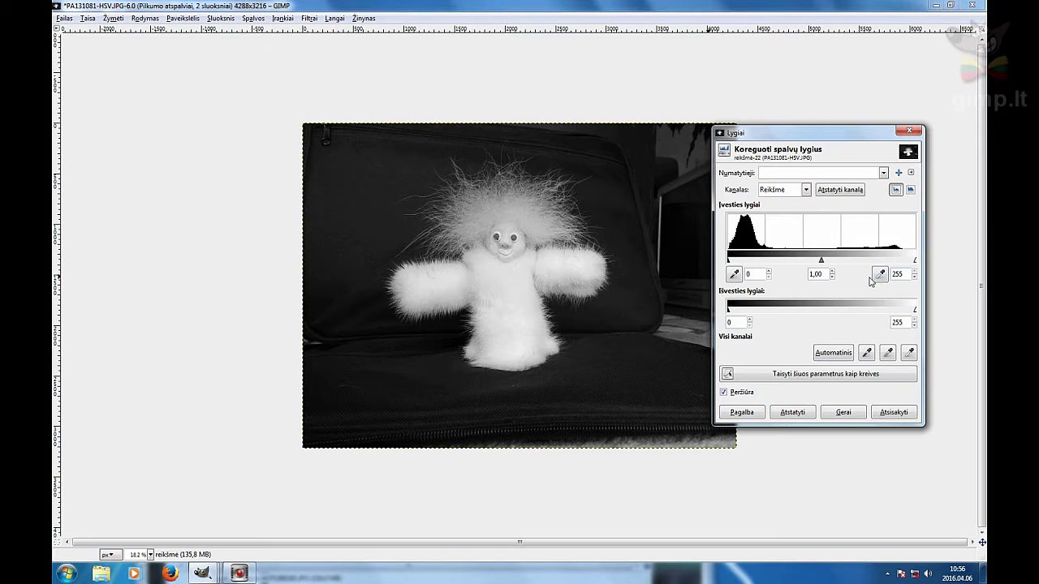
click(735, 275)
click(604, 185)
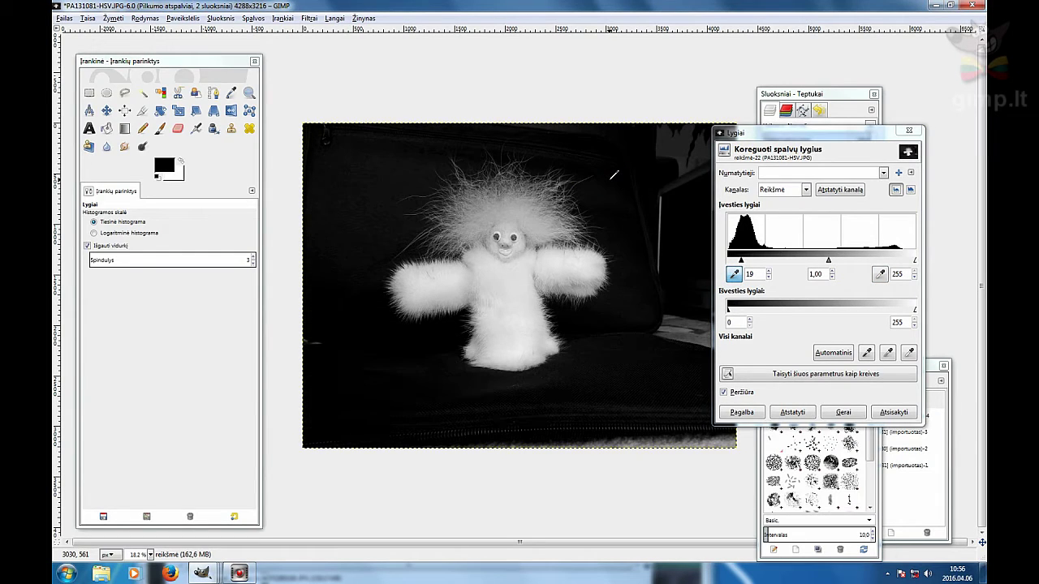
click(880, 274)
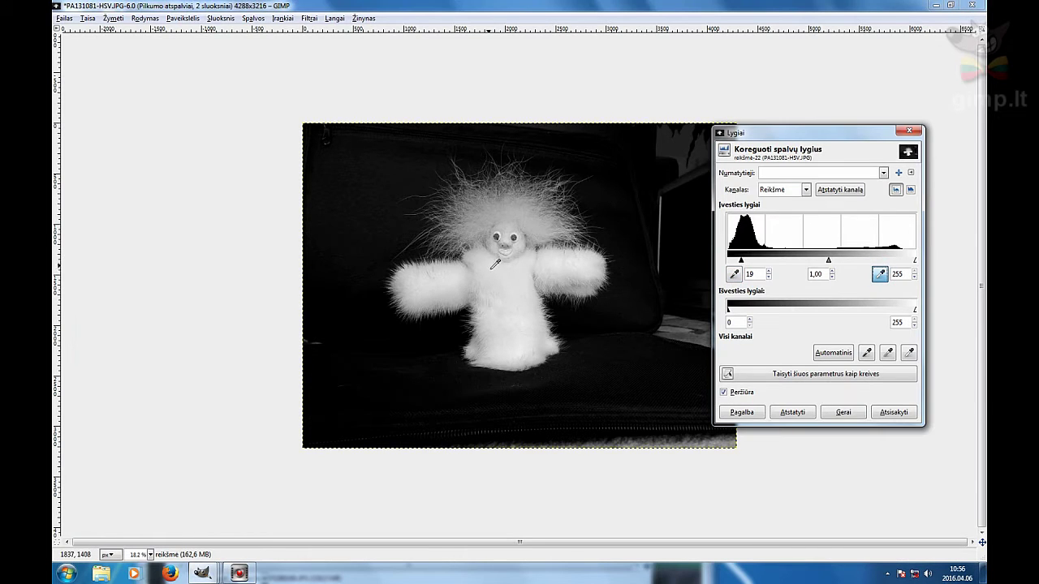
click(499, 270)
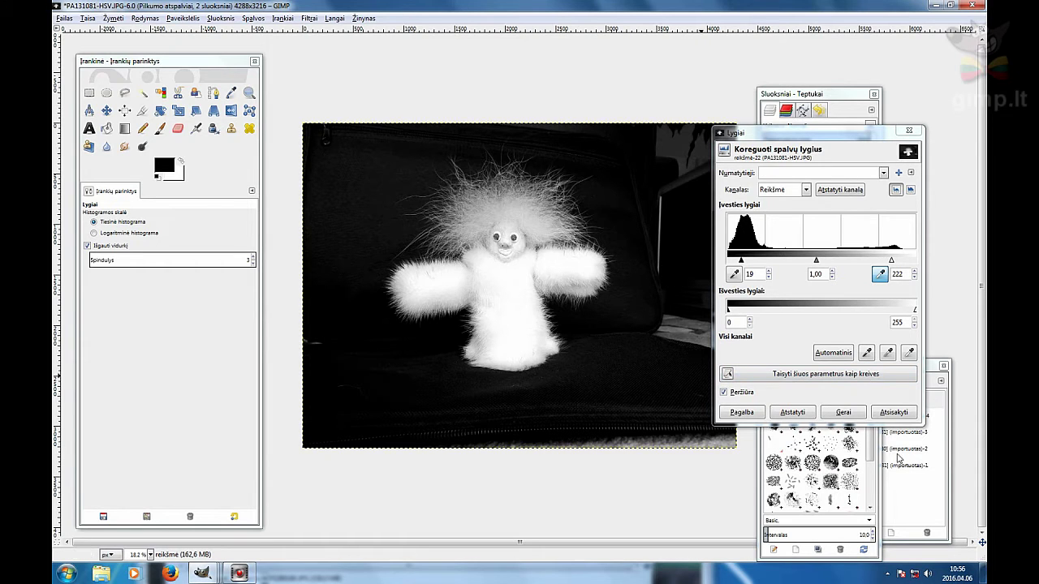
click(908, 414)
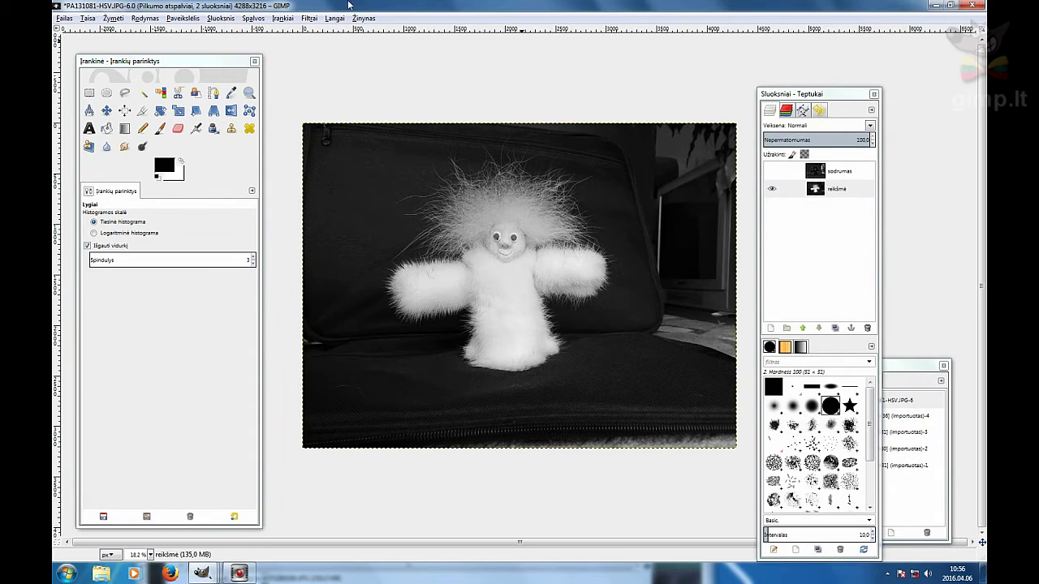
- Apply Threshold to the value layer (reikšmė) using the automatic range of 106 to 255
click(254, 19)
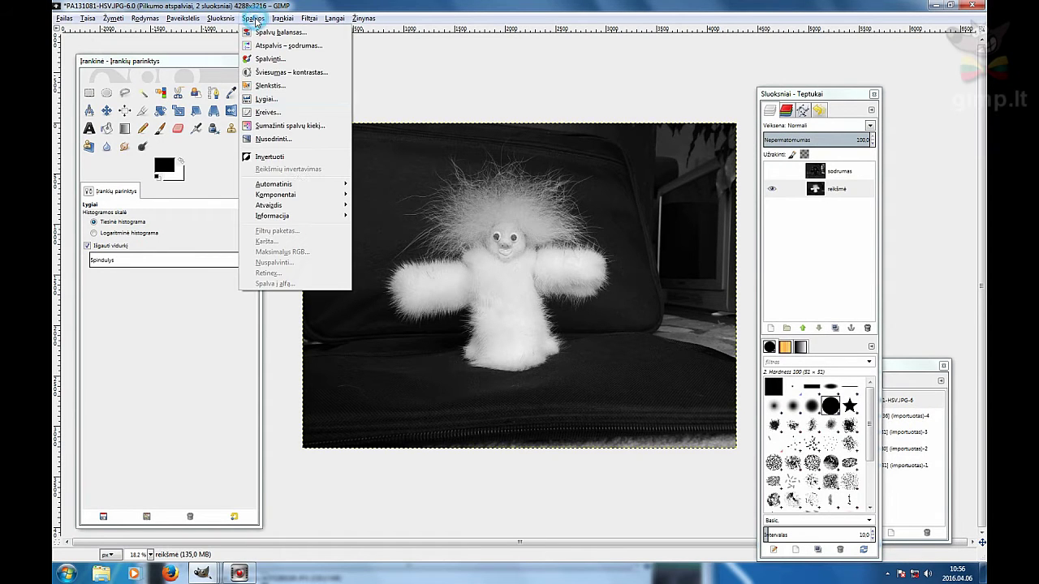
click(270, 86)
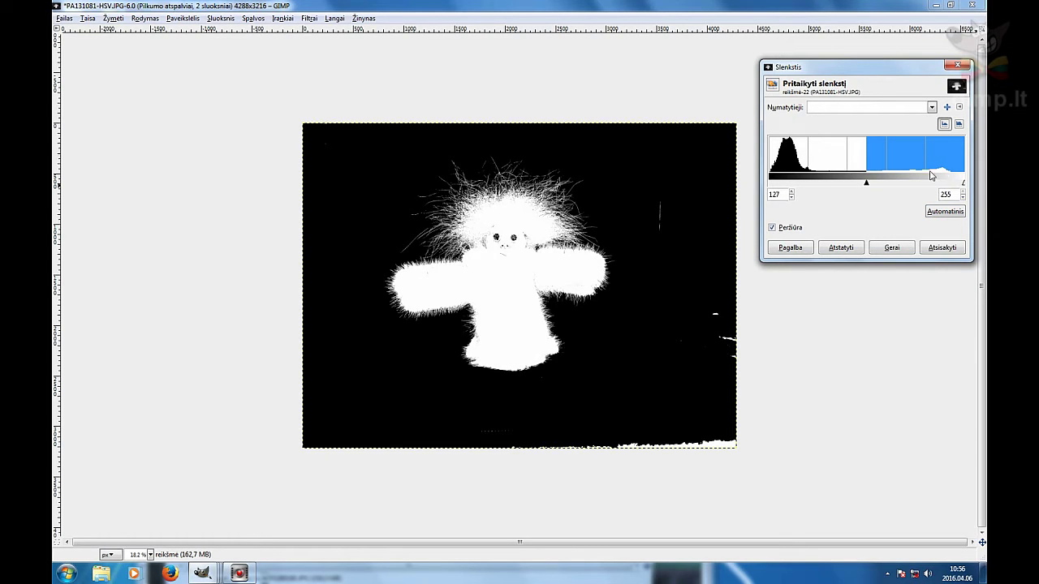
click(942, 211)
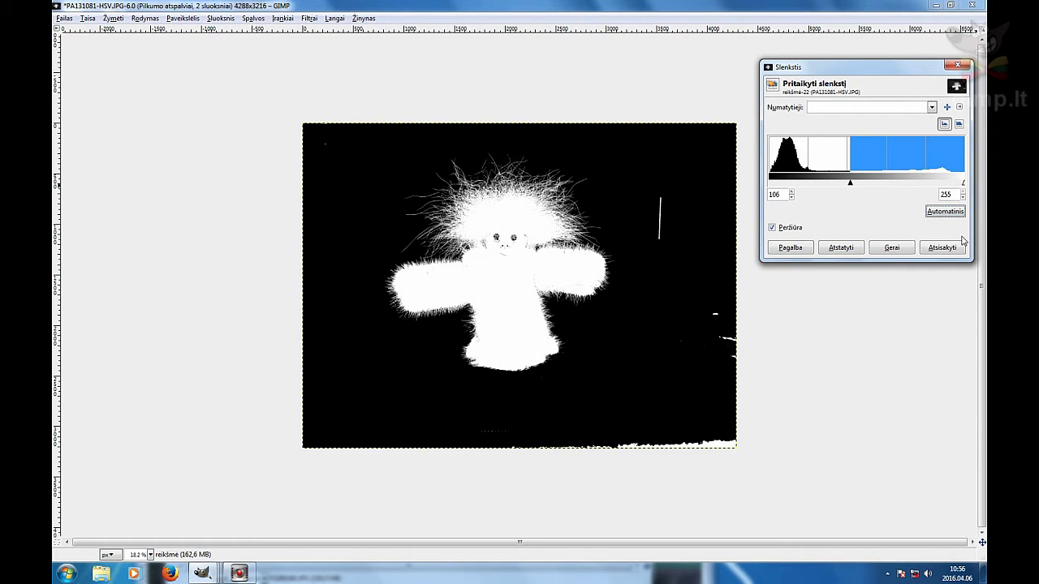
click(893, 248)
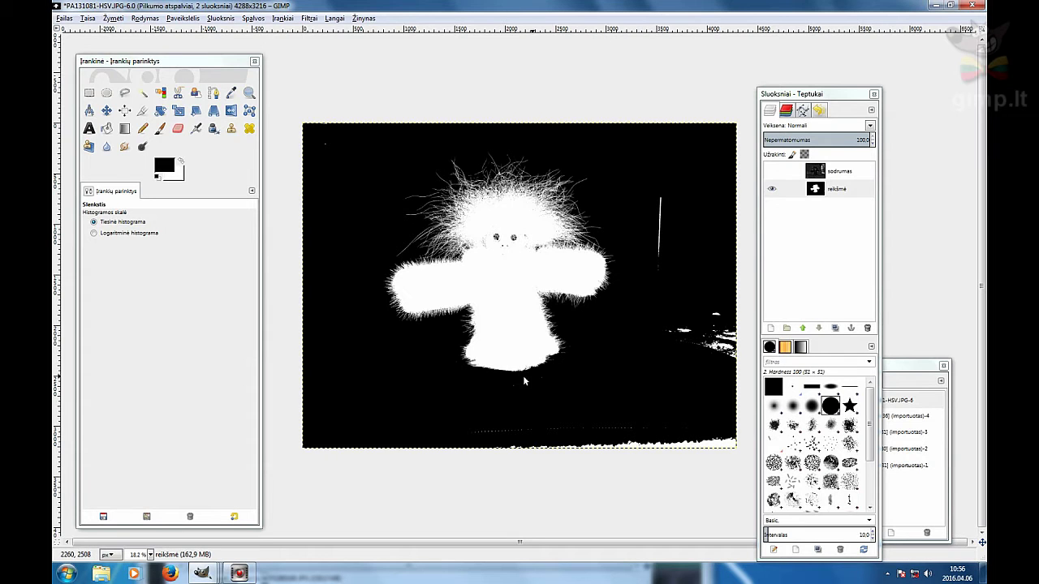
- Paint over the stray white marks in the background around the doll with the black Paintbrush on the value layer
click(160, 129)
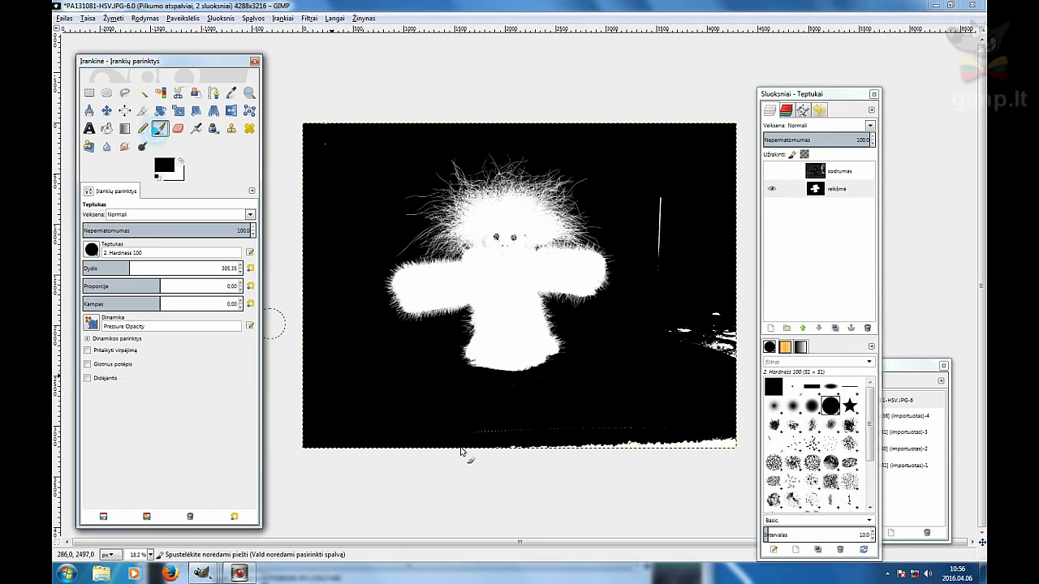
mouse_move(474, 436)
mouse_down()
mouse_move(587, 426)
mouse_move(699, 437)
mouse_move(706, 449)
mouse_move(495, 447)
mouse_up()
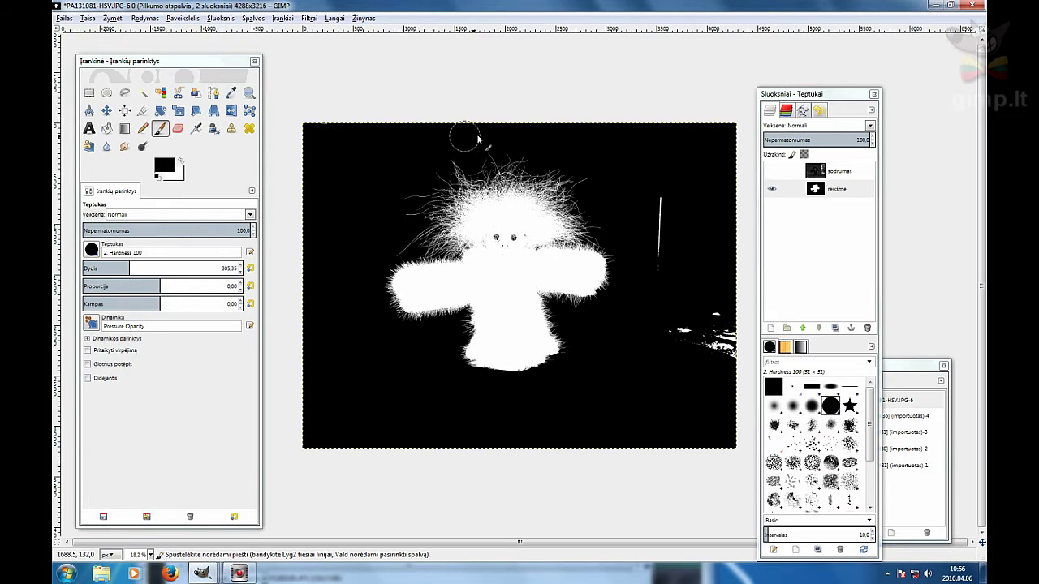
drag(663, 176, 671, 320)
mouse_move(718, 367)
mouse_down()
mouse_move(726, 309)
mouse_move(722, 324)
mouse_up()
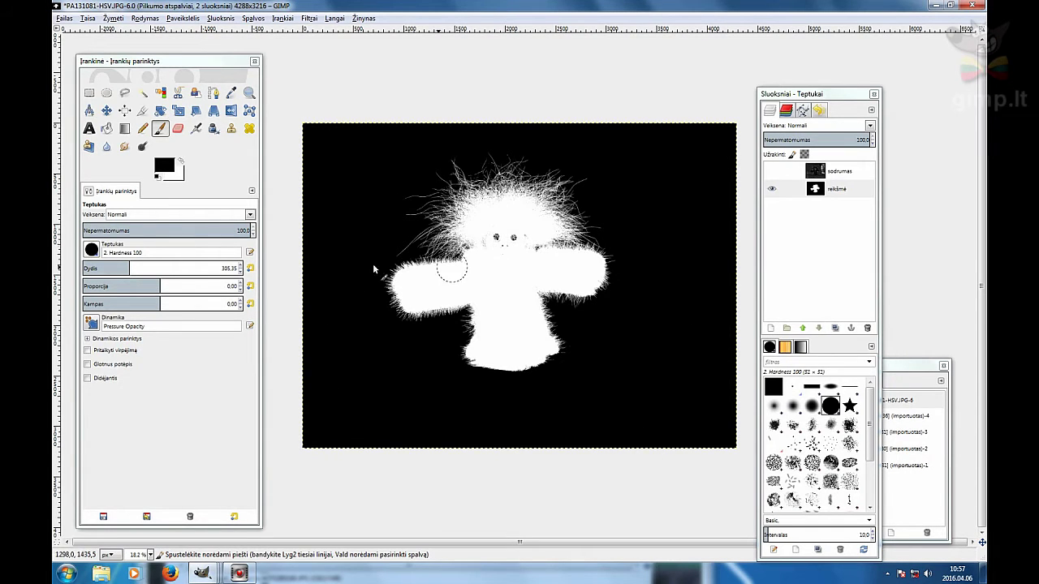
- Swap the colours to make white the foreground and paint over the dark eye and face spots inside the doll
click(181, 162)
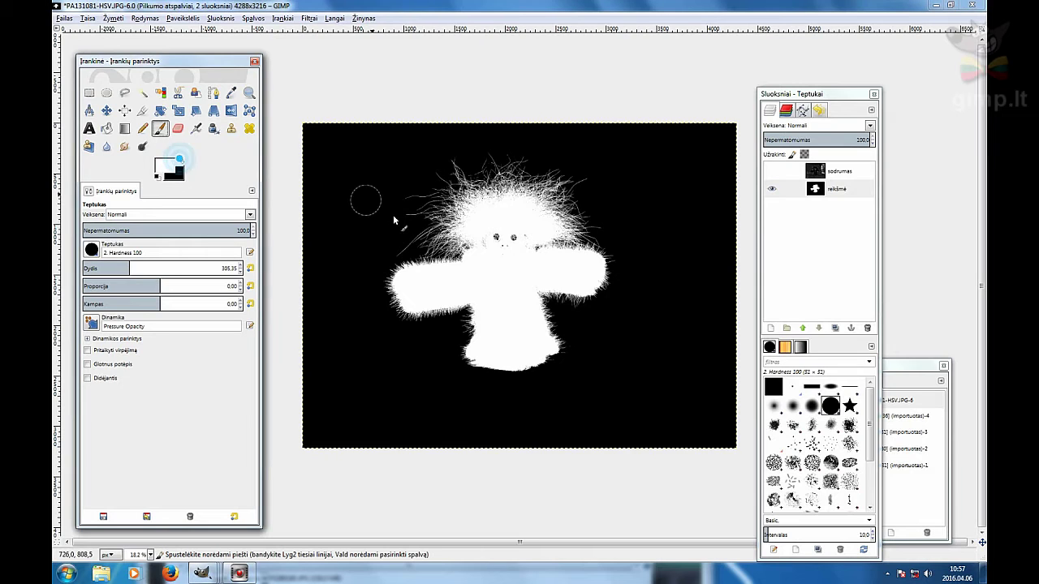
mouse_move(502, 242)
mouse_down()
mouse_move(505, 268)
mouse_move(522, 231)
mouse_move(497, 242)
mouse_up()
click(495, 241)
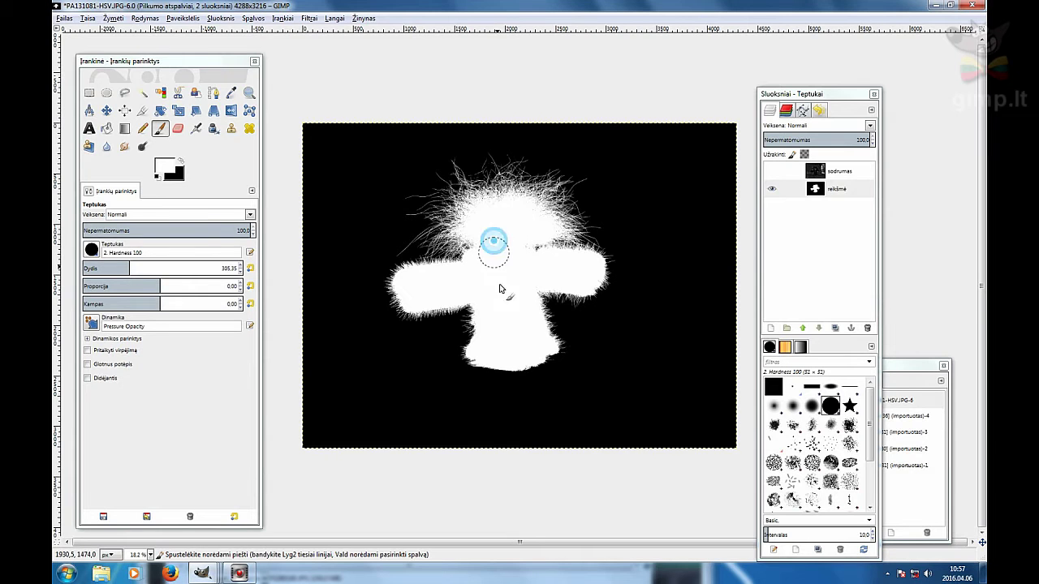
drag(507, 280, 510, 316)
- Show the saturation layer (sodrumas) and make it the active layer
click(772, 170)
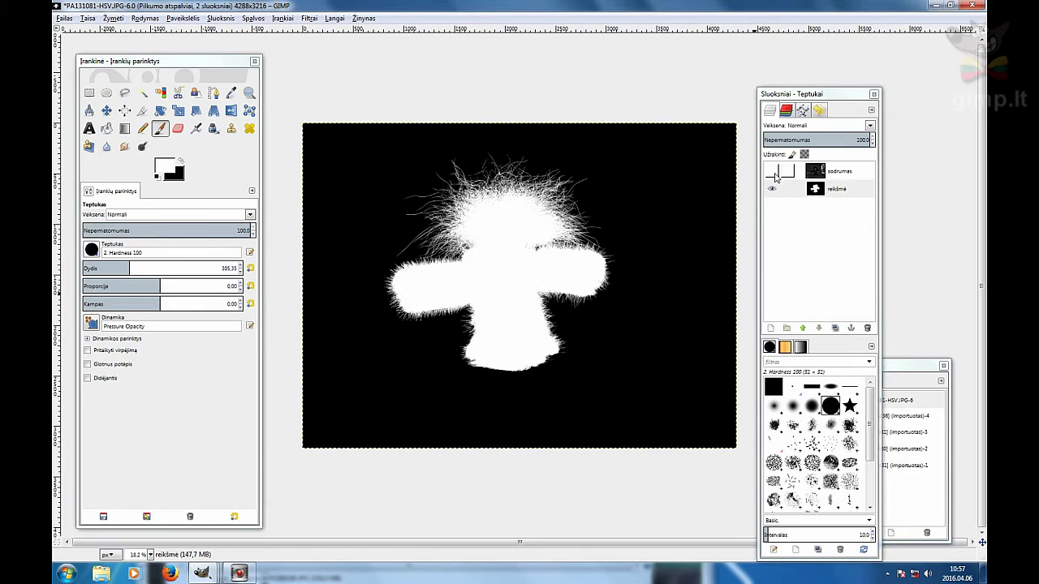
click(839, 172)
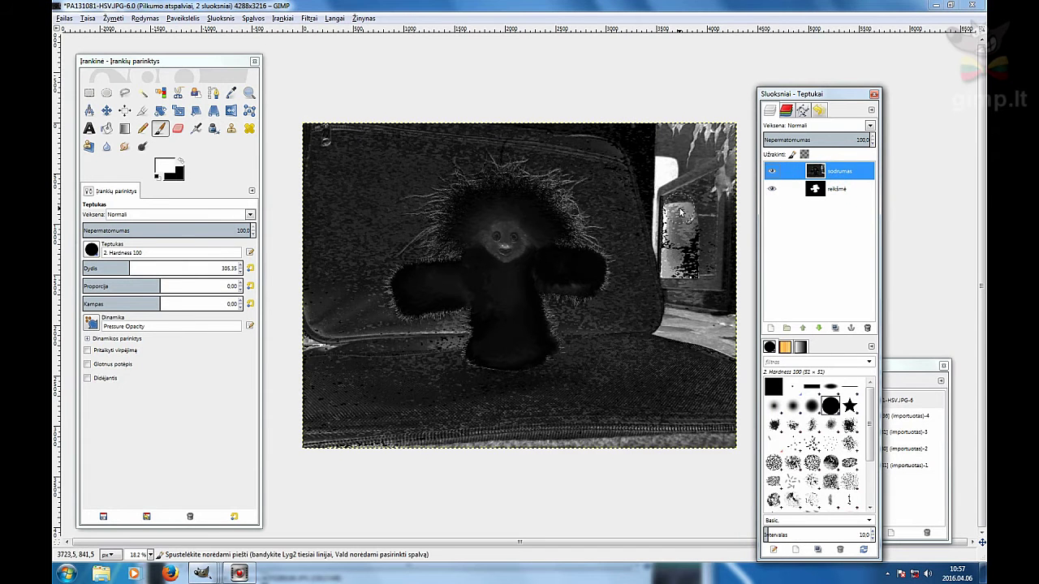
click(257, 19)
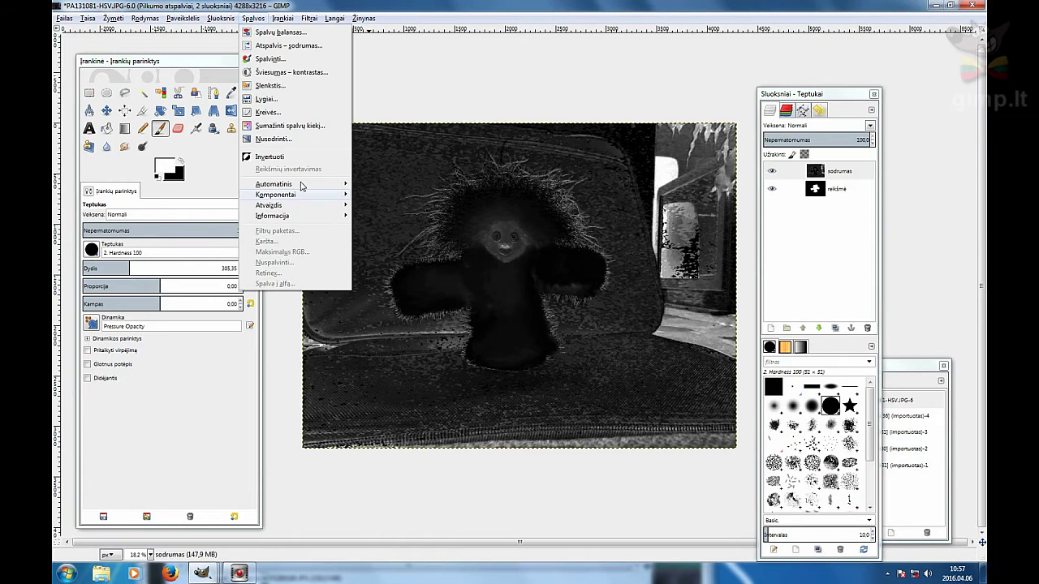
click(272, 85)
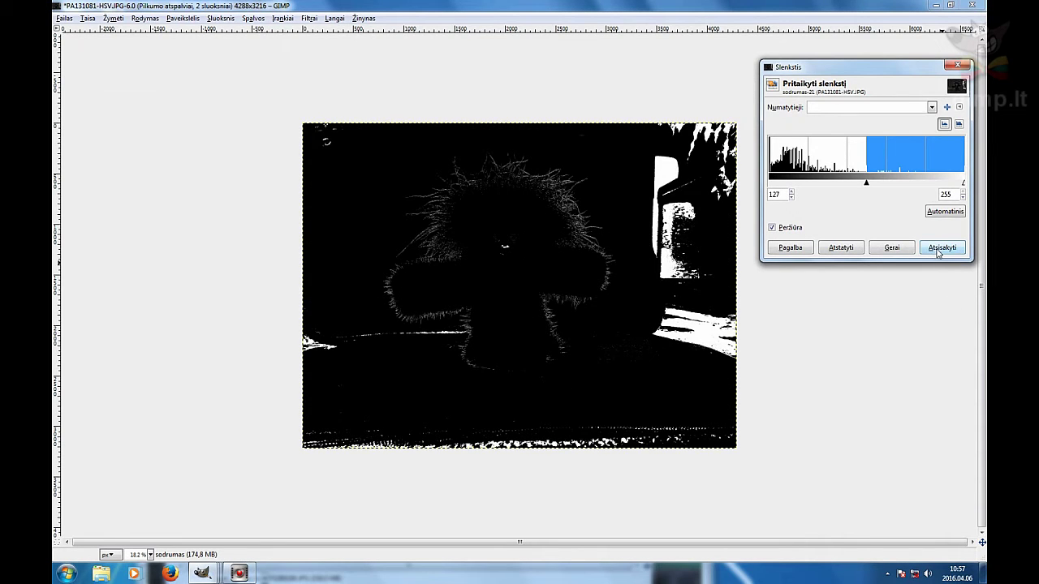
drag(865, 183, 855, 184)
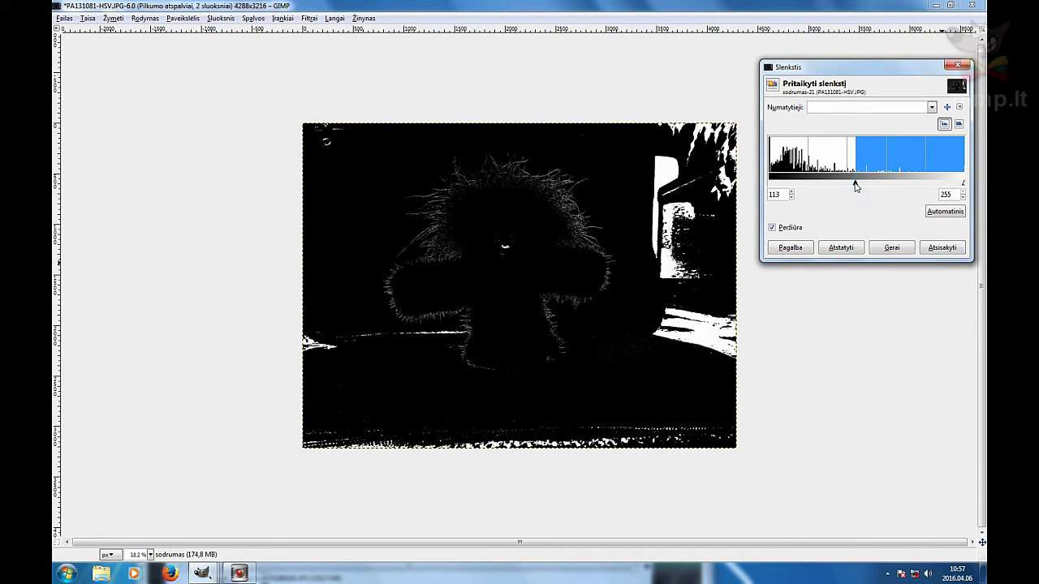
click(942, 248)
click(252, 19)
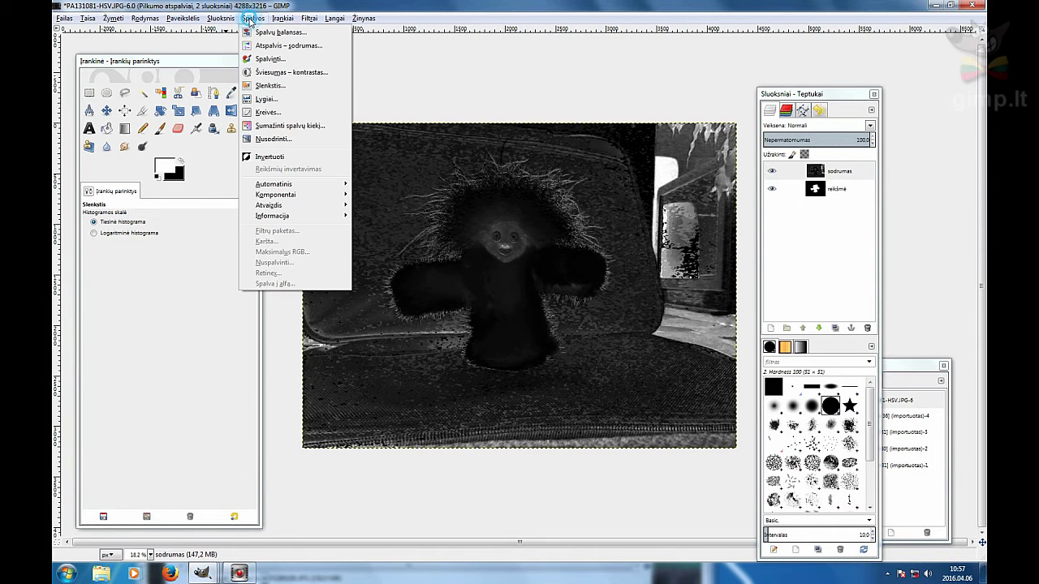
click(266, 99)
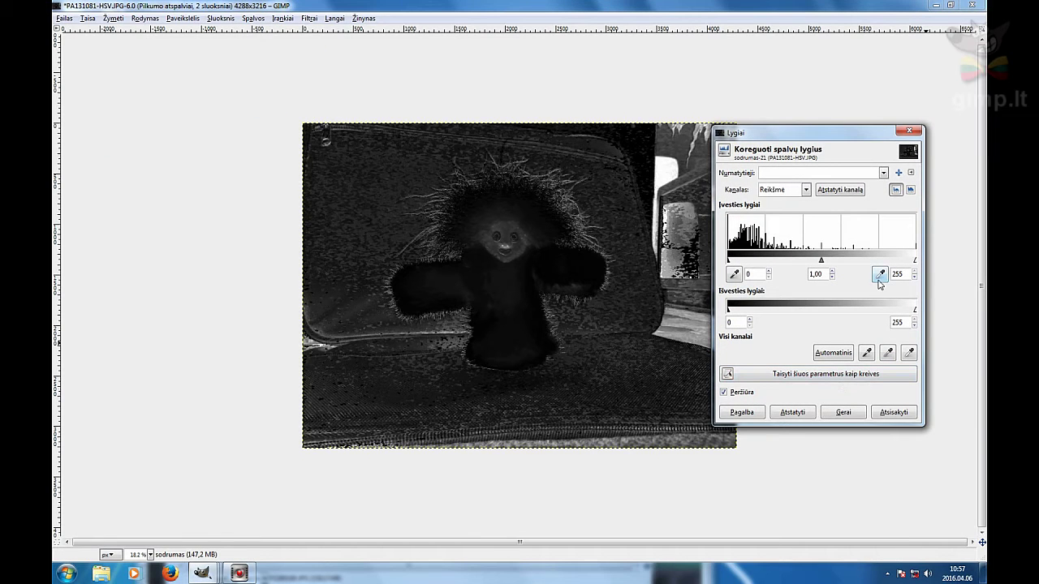
click(734, 273)
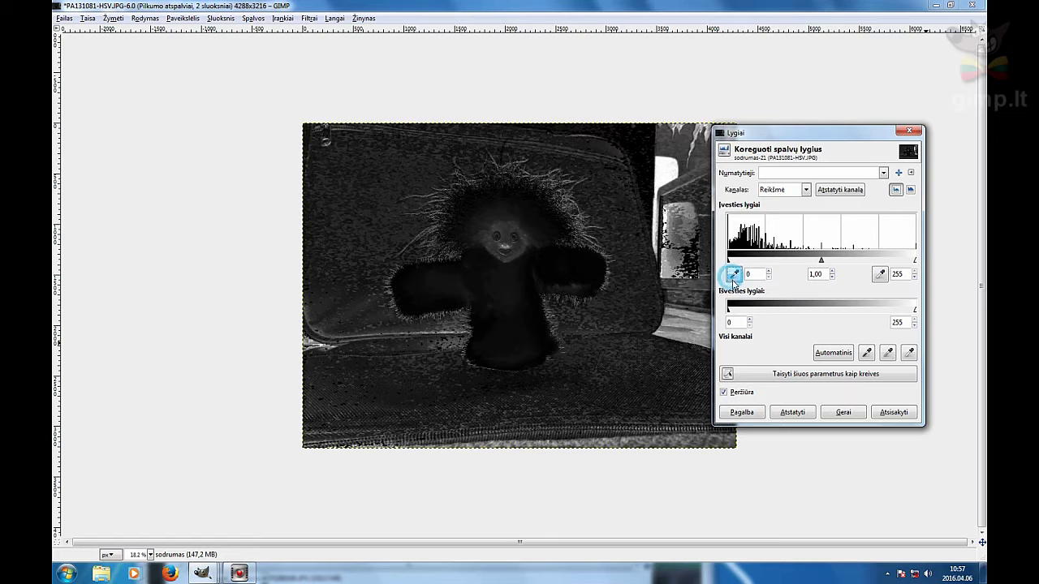
click(514, 290)
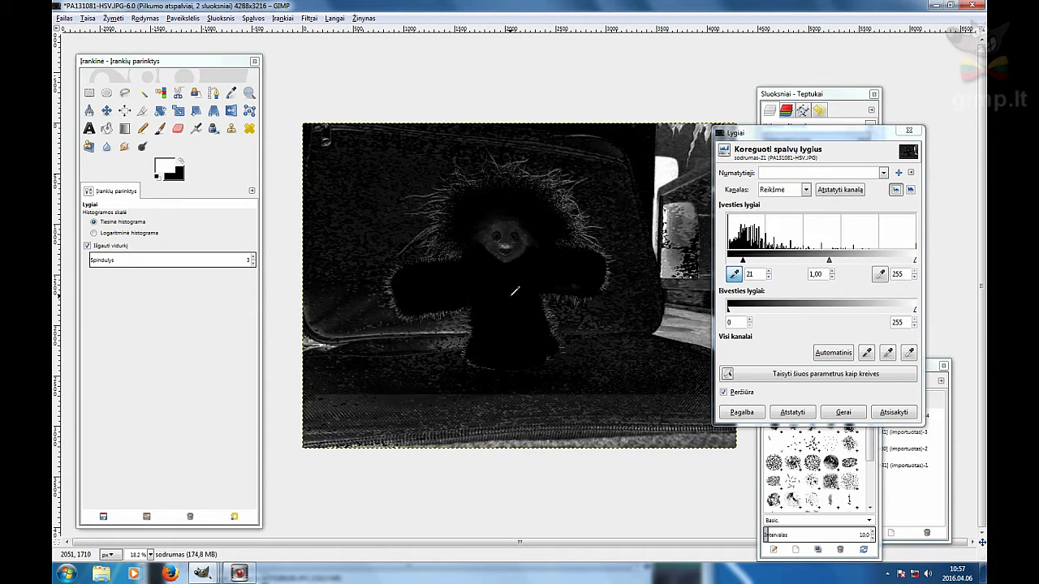
click(880, 273)
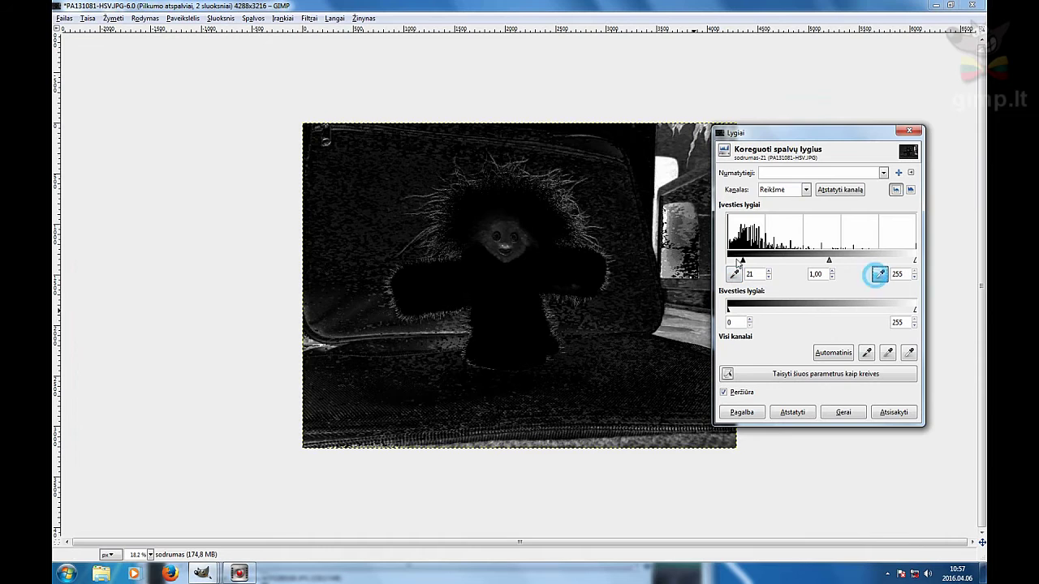
click(619, 236)
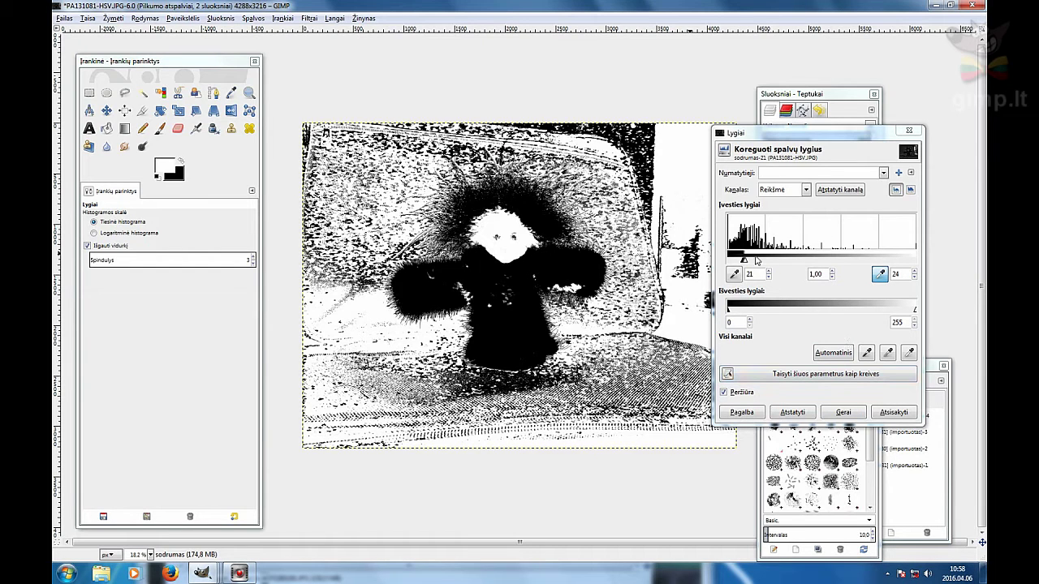
drag(751, 262, 740, 262)
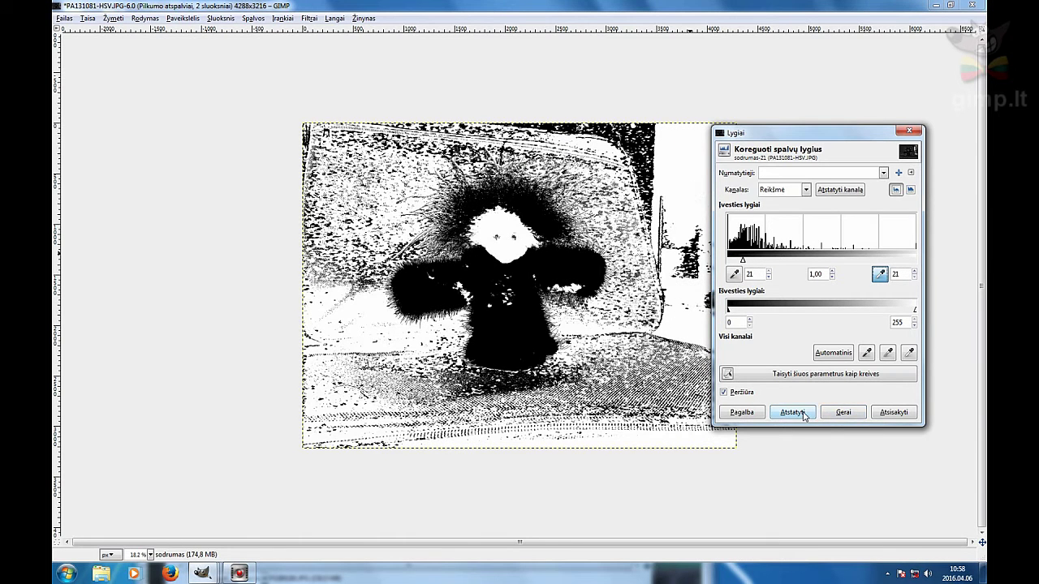
click(887, 414)
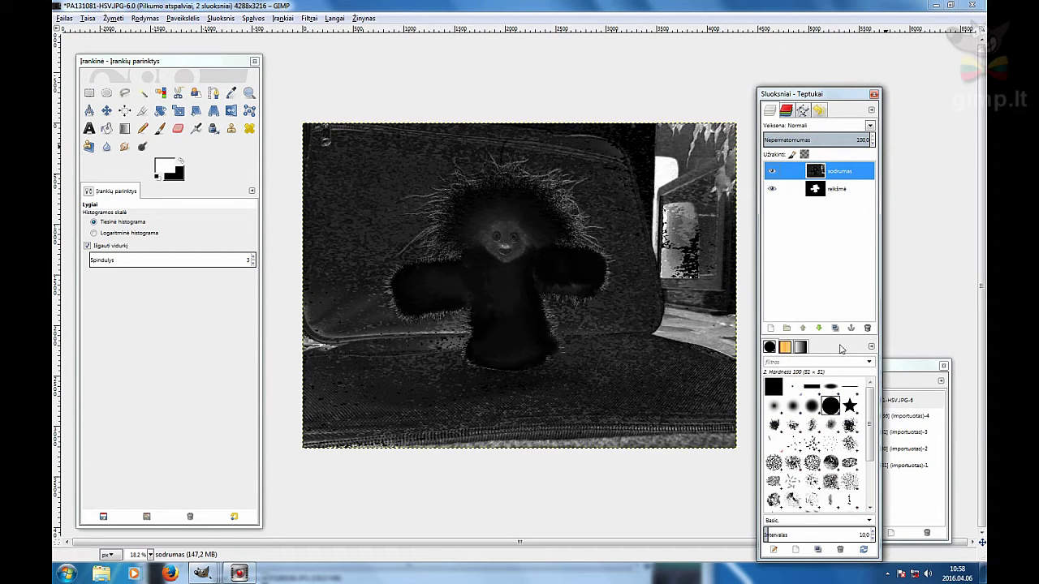
- Delete the saturation layer (sodrumas) and copy the remaining black-and-white value layer
click(868, 328)
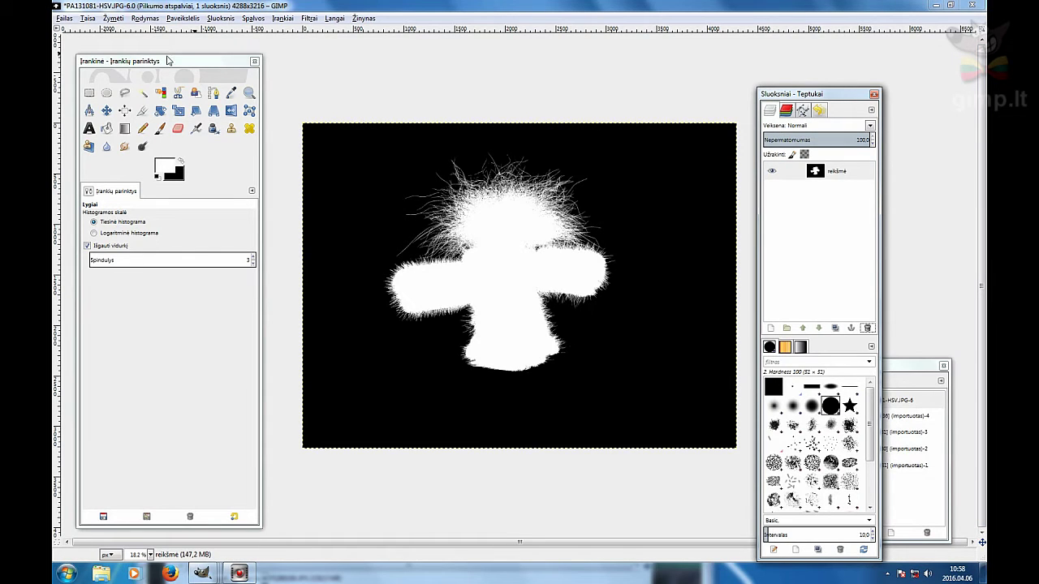
click(88, 18)
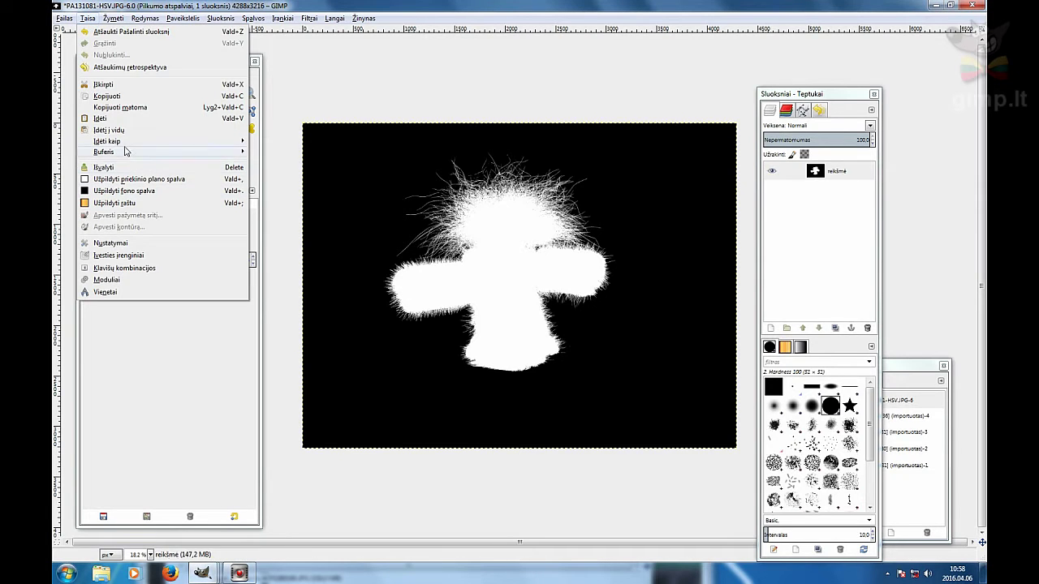
click(120, 97)
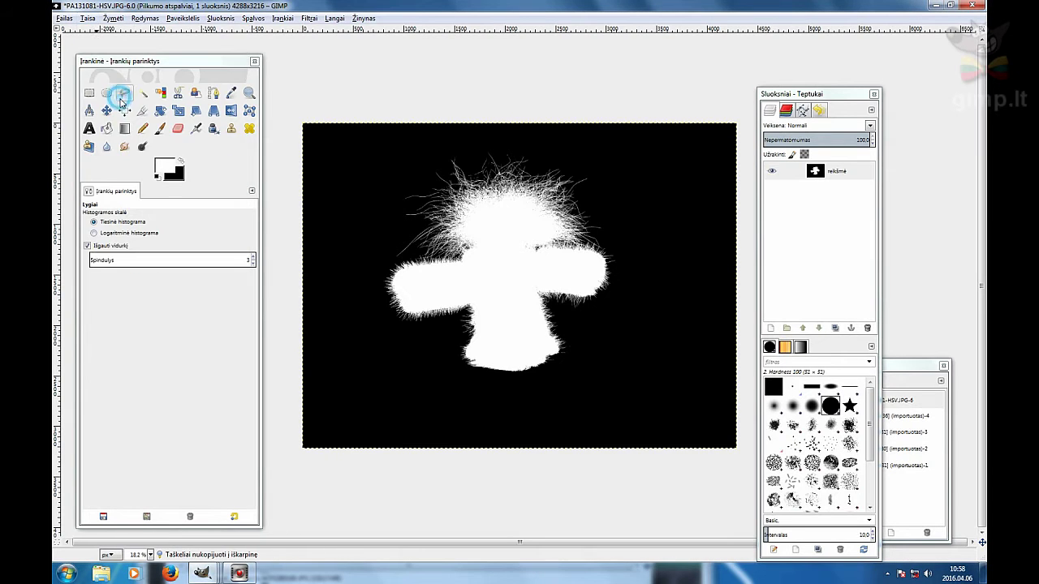
- Switch to the original PA131081 photo, cancel its Levels adjustment, and paste the copied mask as a new layer
click(951, 5)
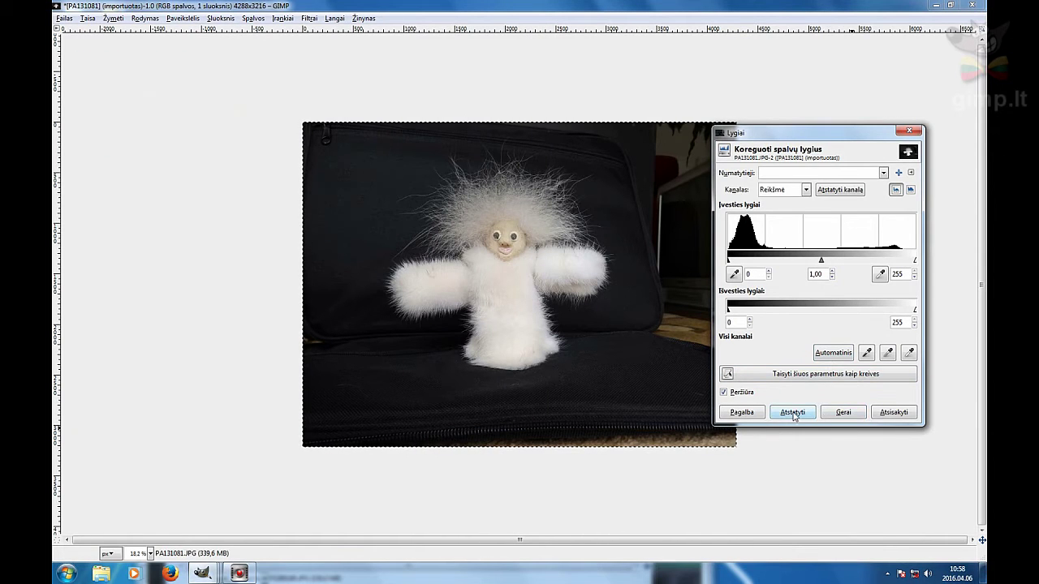
click(893, 412)
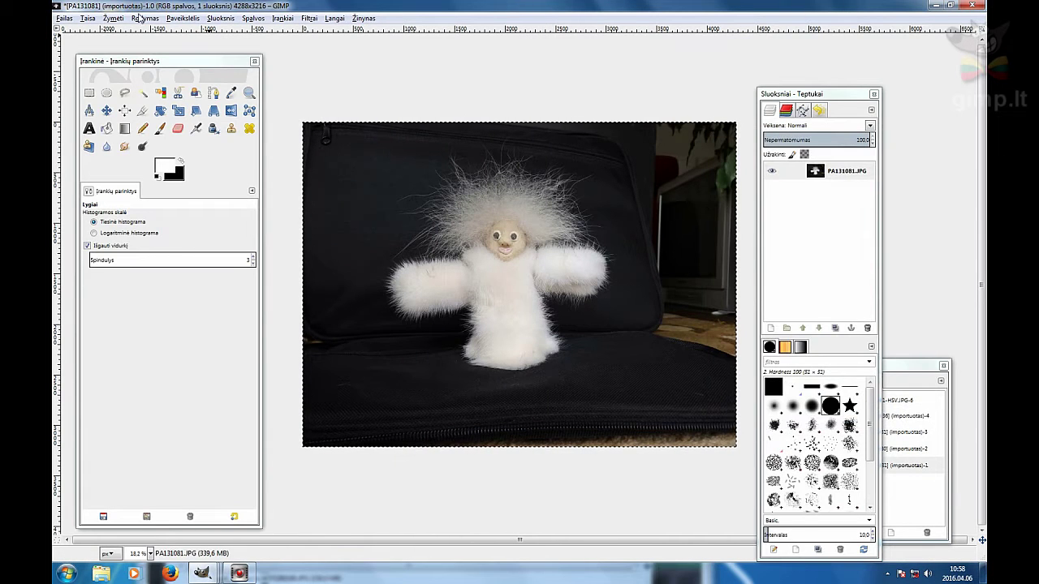
click(89, 18)
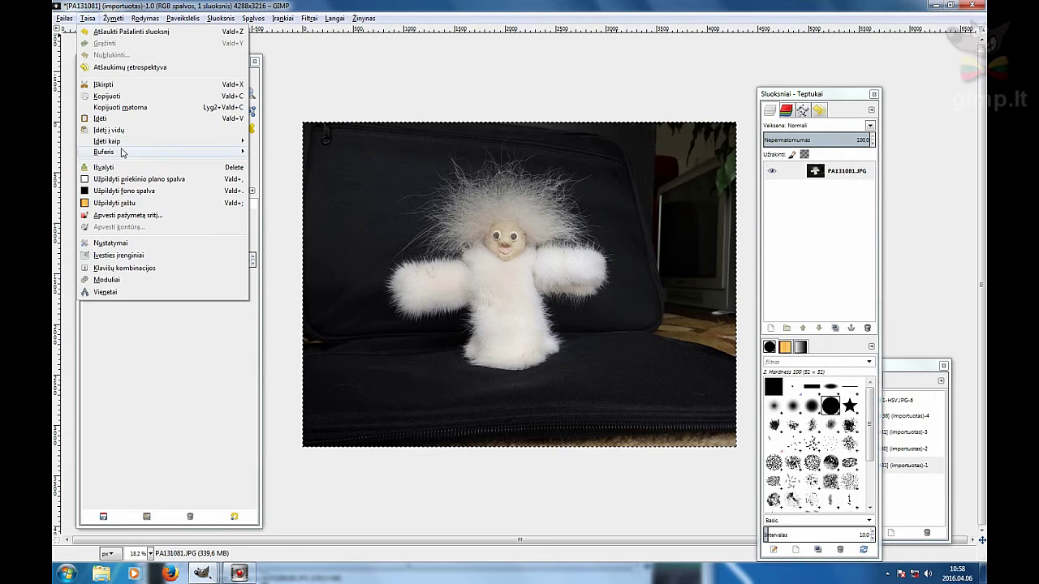
mouse_move(128, 142)
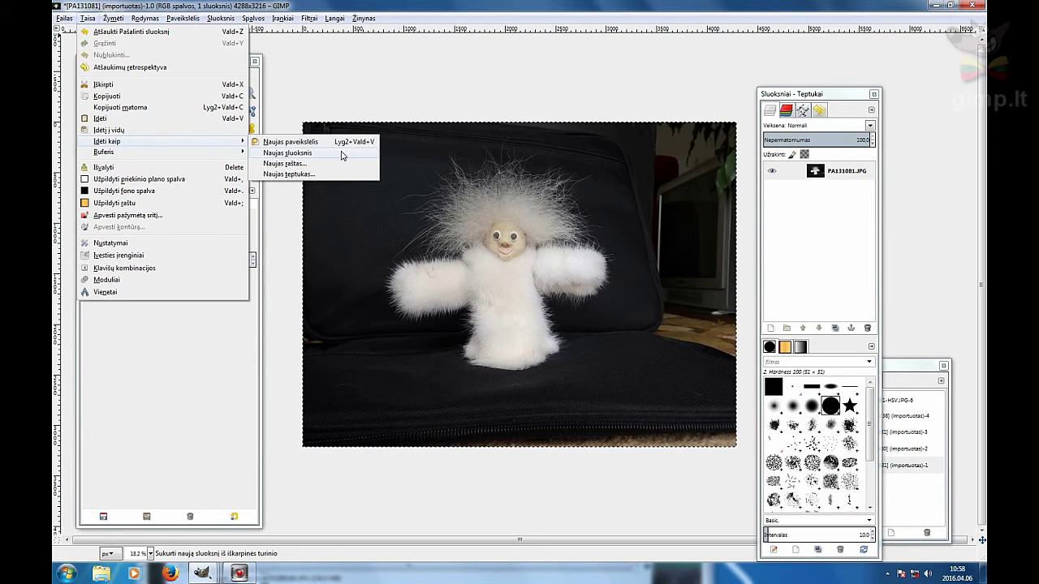
click(342, 154)
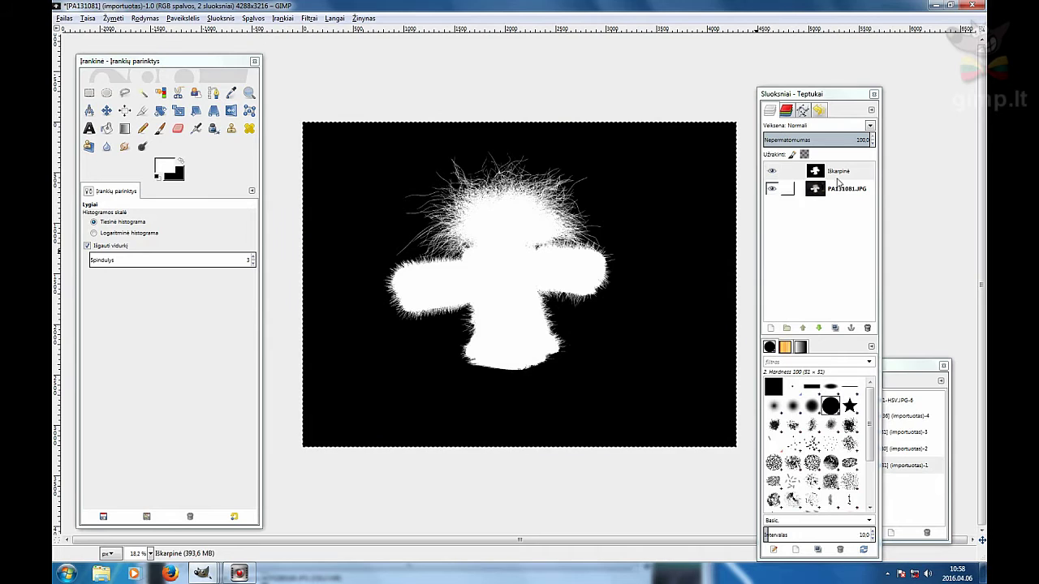
- Duplicate the PA131081.JPG photo layer and hide the original below the copy
click(829, 177)
click(818, 193)
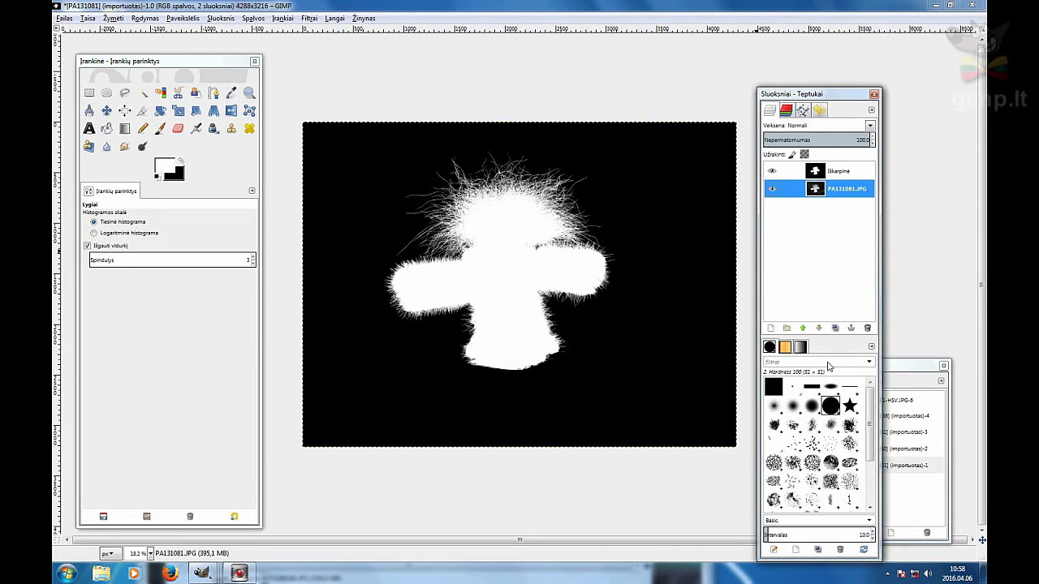
click(836, 328)
click(772, 208)
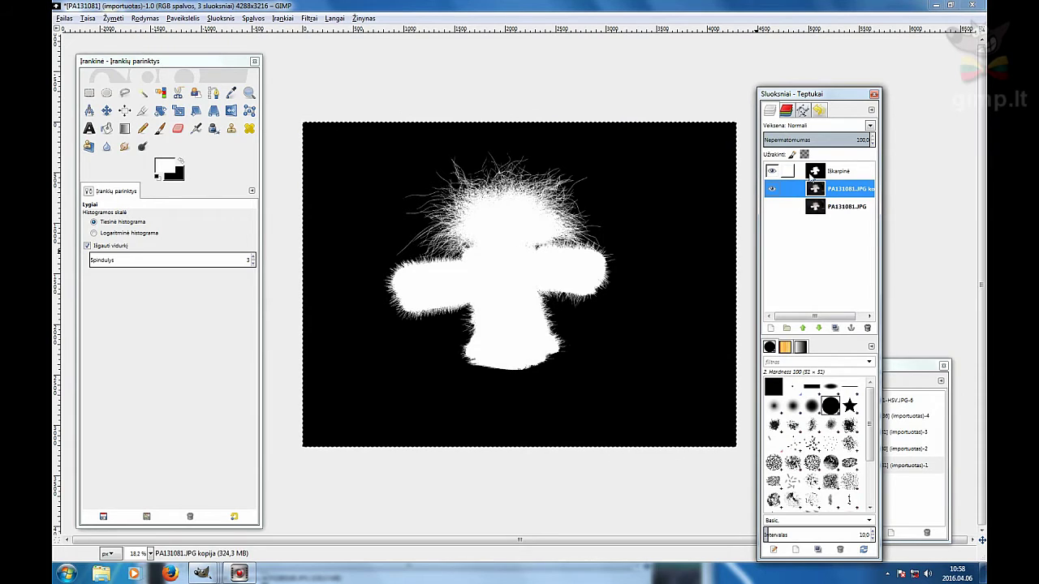
- Select the black background of the pasted mask layer (Iškarpinė) by colour with a threshold of 0
click(160, 92)
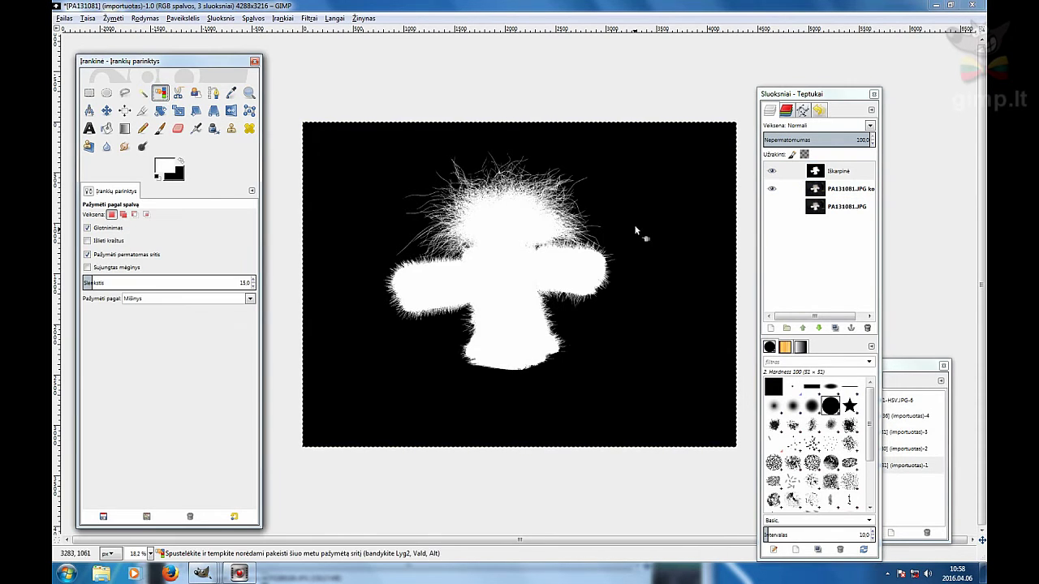
drag(91, 282, 82, 282)
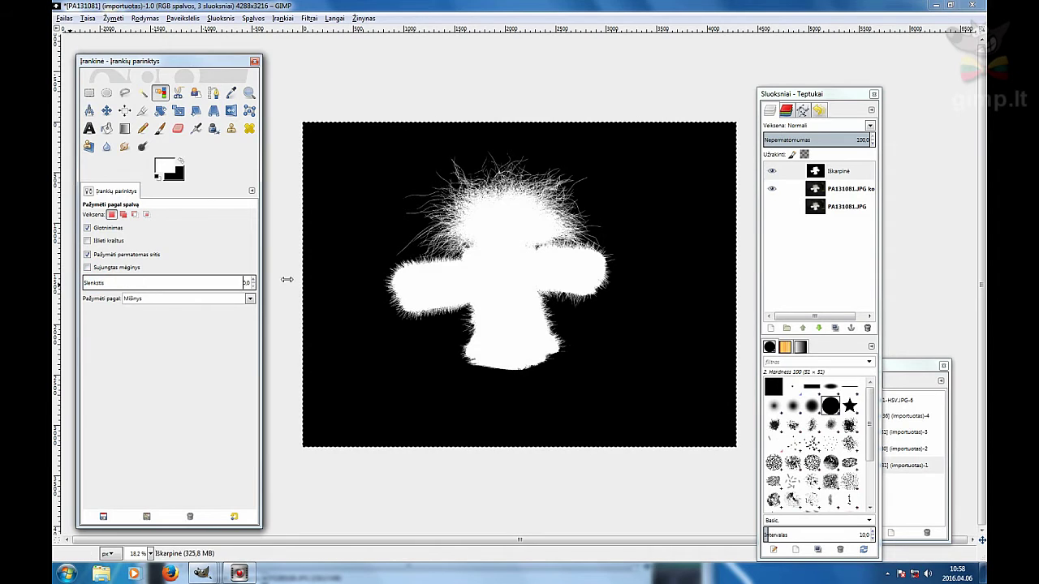
click(696, 351)
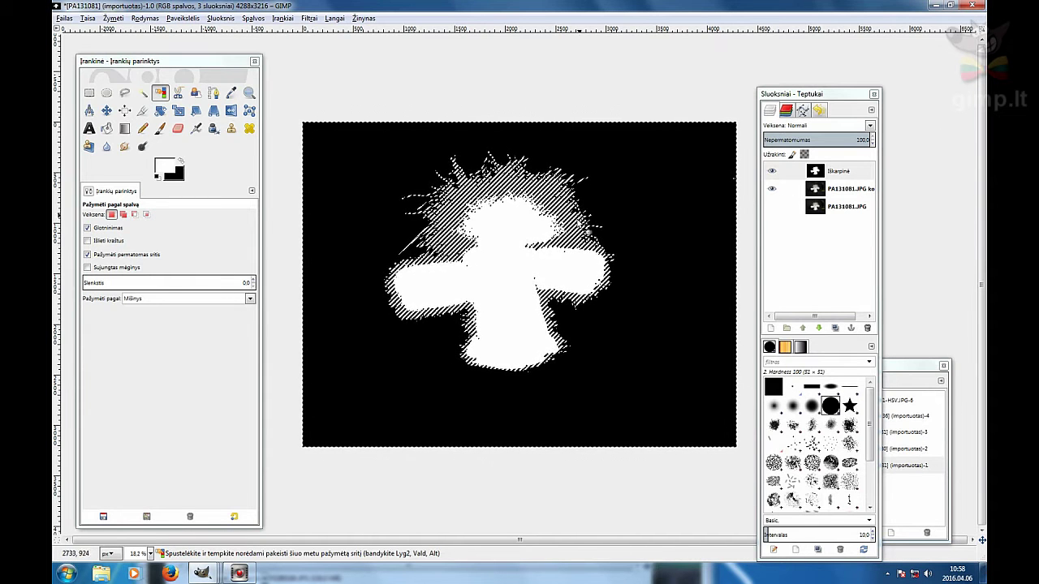
- Hide the mask layer and clear the selected background on the photo copy
click(772, 171)
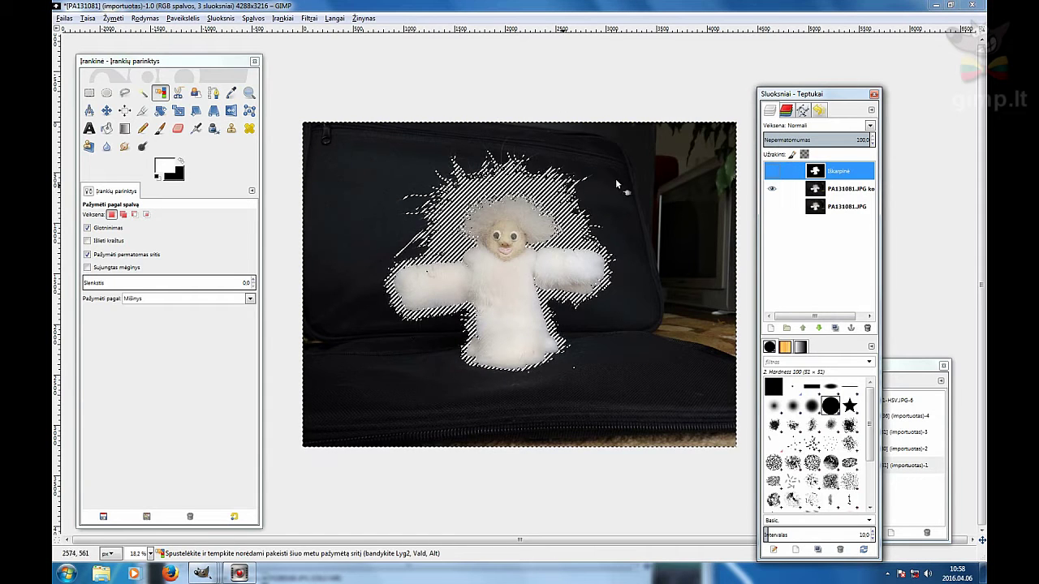
click(815, 188)
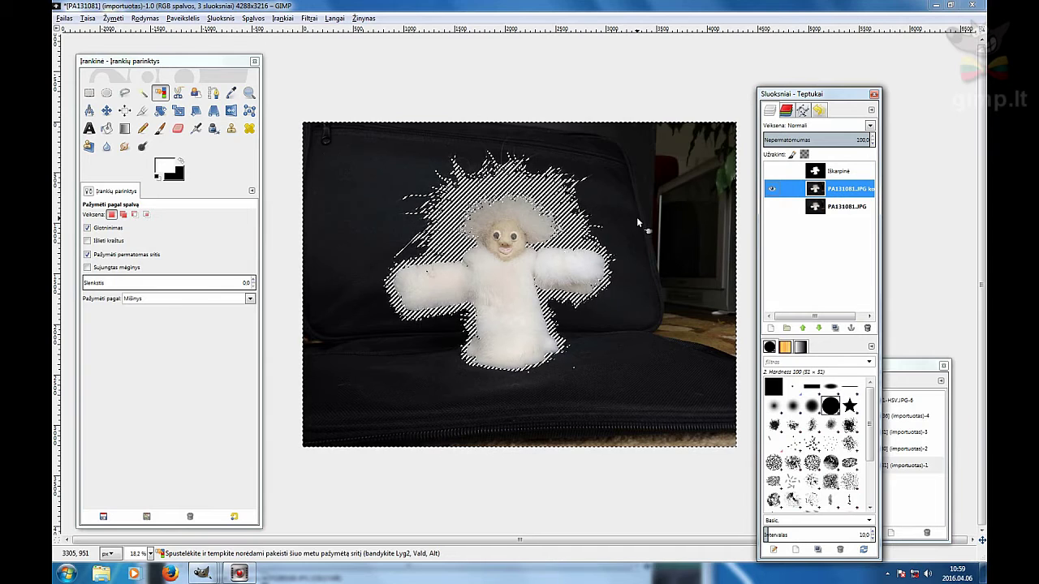
key(Delete)
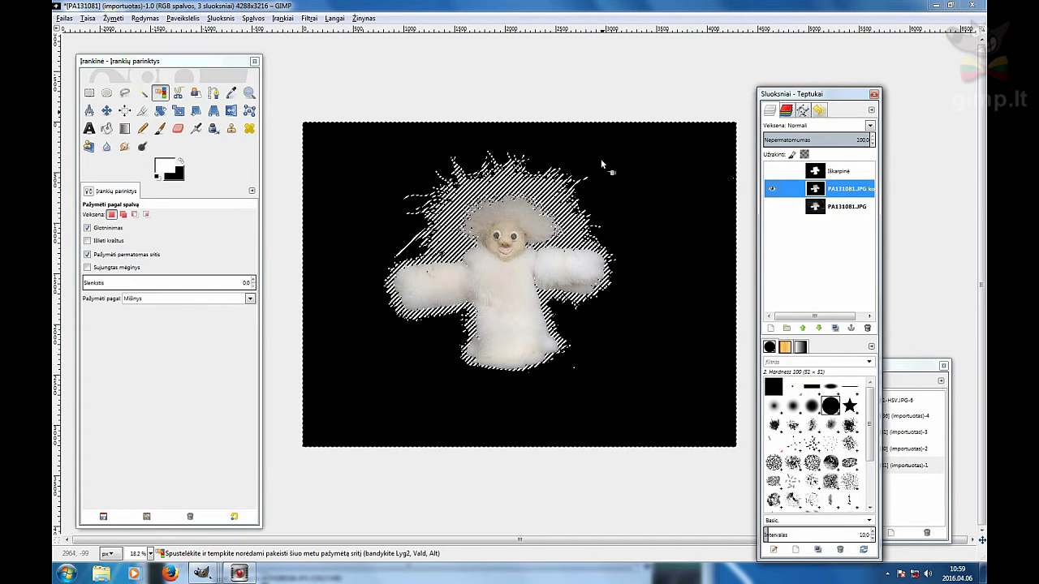
- Add an alpha channel to the photo copy, delete its selected background to transparency, and clear the selection
click(220, 18)
mouse_move(387, 148)
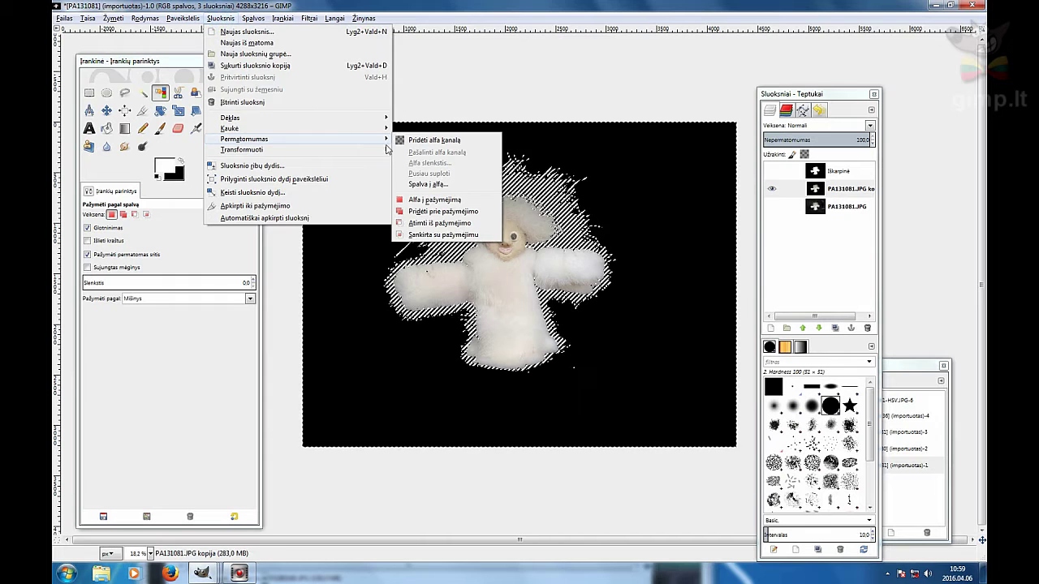
click(434, 199)
click(697, 198)
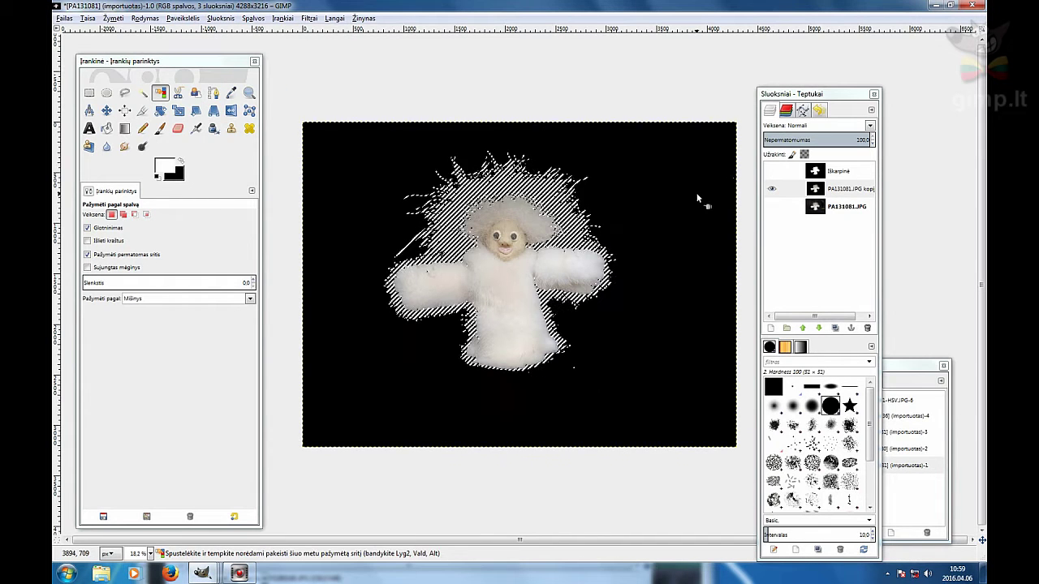
key(Delete)
click(664, 302)
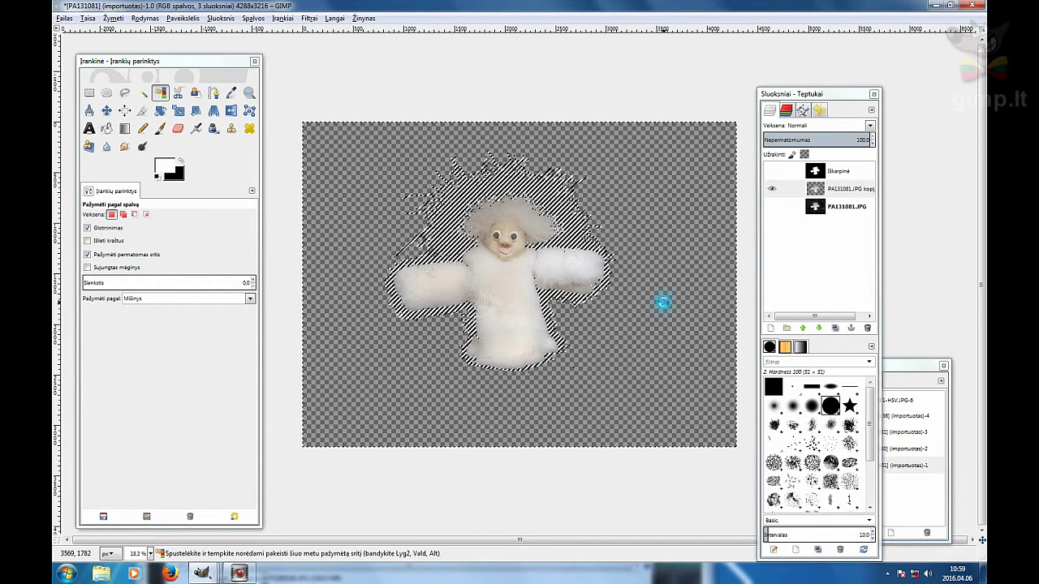
key(ctrl+shift+a)
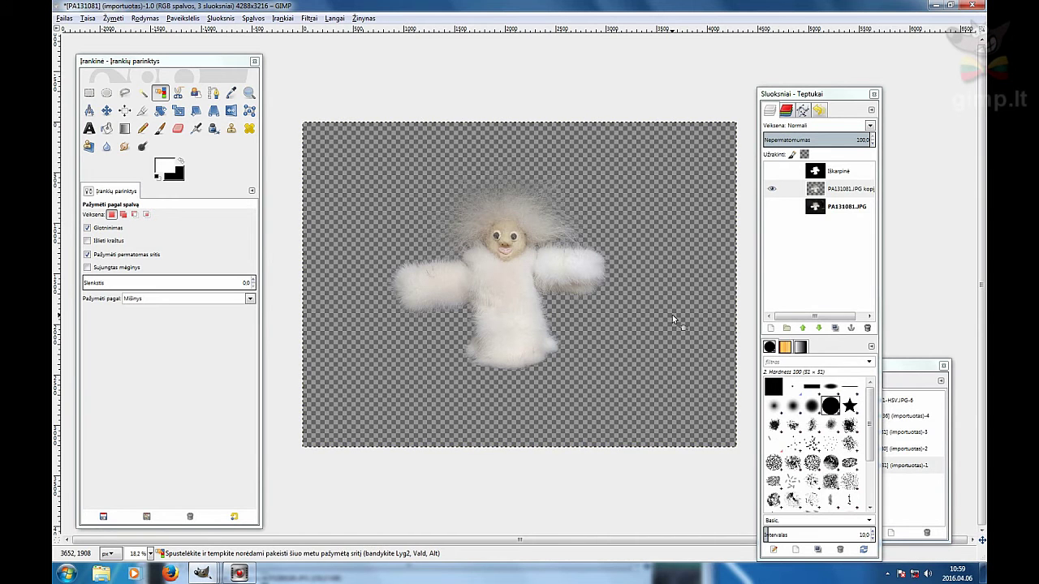
- Show the original photo layer and move the doll cut-out to the right, beside the original doll
click(771, 206)
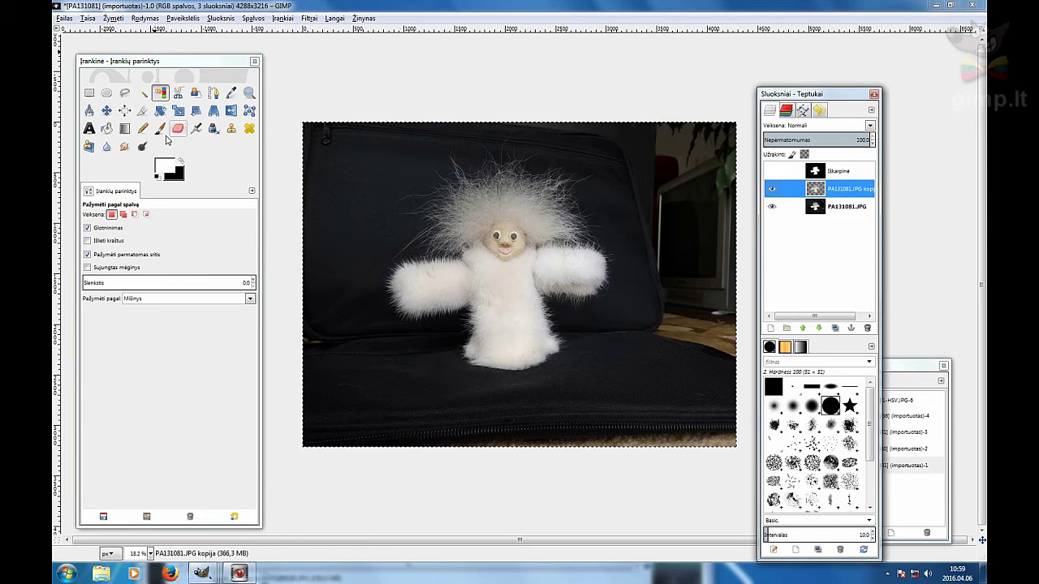
click(106, 112)
click(850, 194)
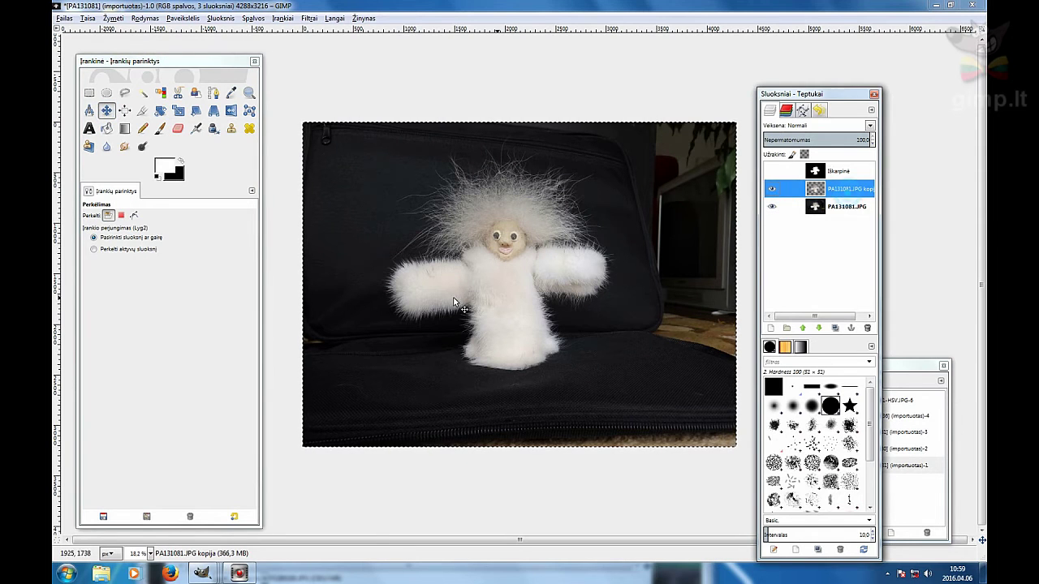
drag(465, 279, 594, 283)
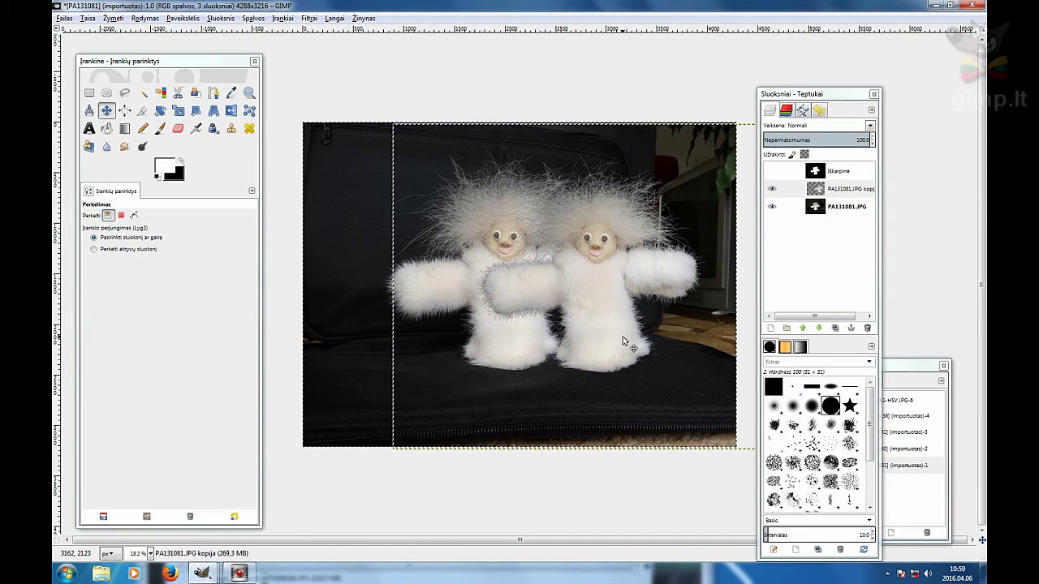
- Add a new transparent layer and place it between the doll cut-out and the original photo
click(770, 328)
click(790, 420)
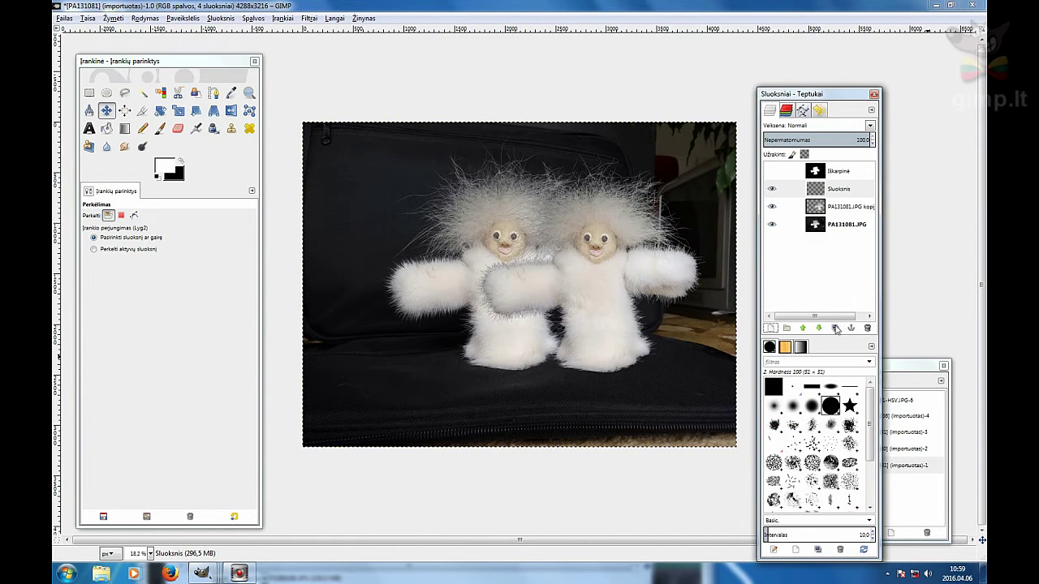
click(818, 328)
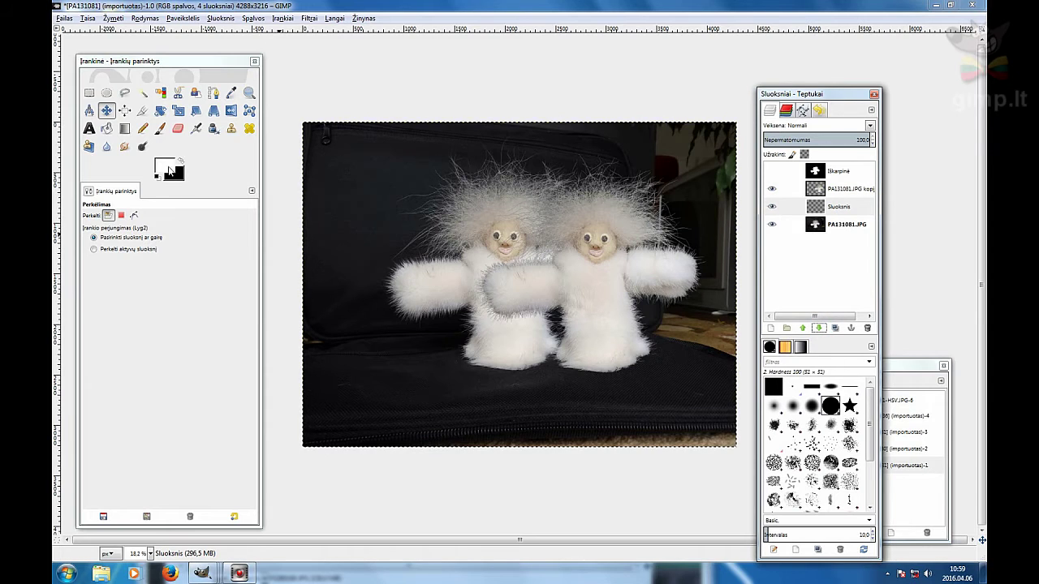
- Swap the foreground colour to black and bucket-fill the new transparent layer with it
click(180, 162)
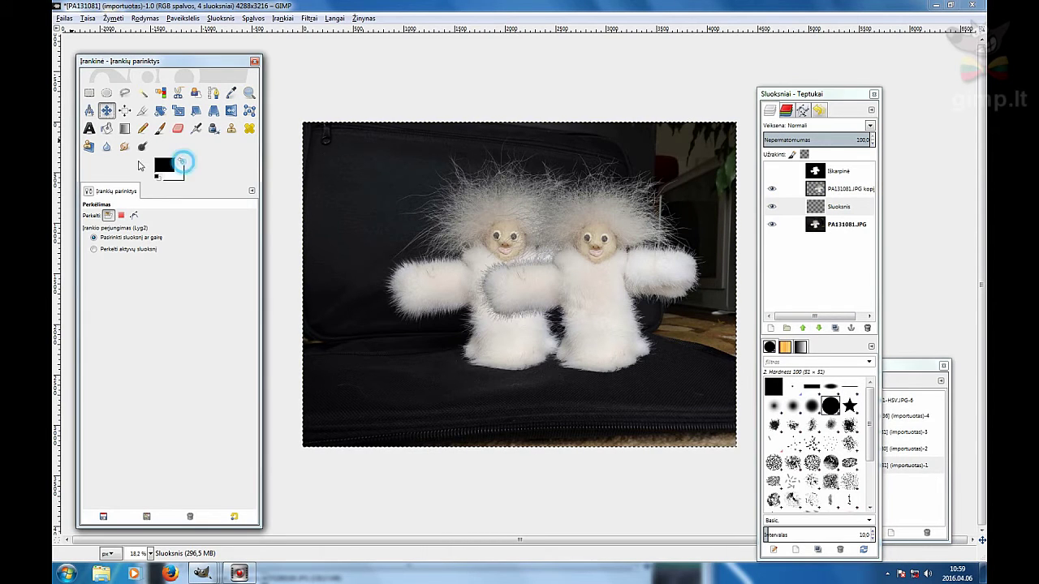
click(106, 129)
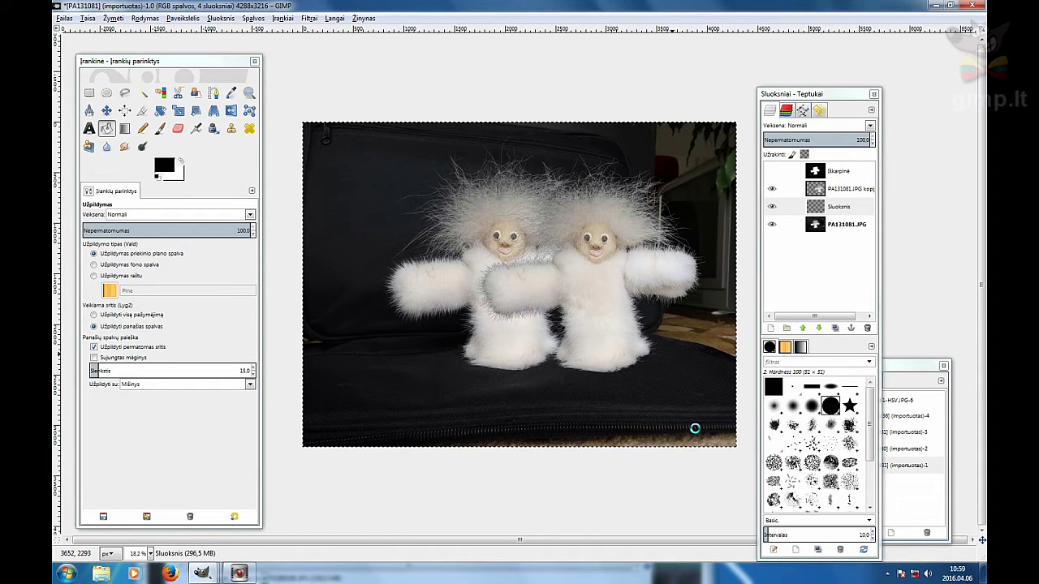
click(695, 428)
- Move the doll cut-out left so it sits centred over the black background
click(106, 110)
drag(582, 281, 547, 298)
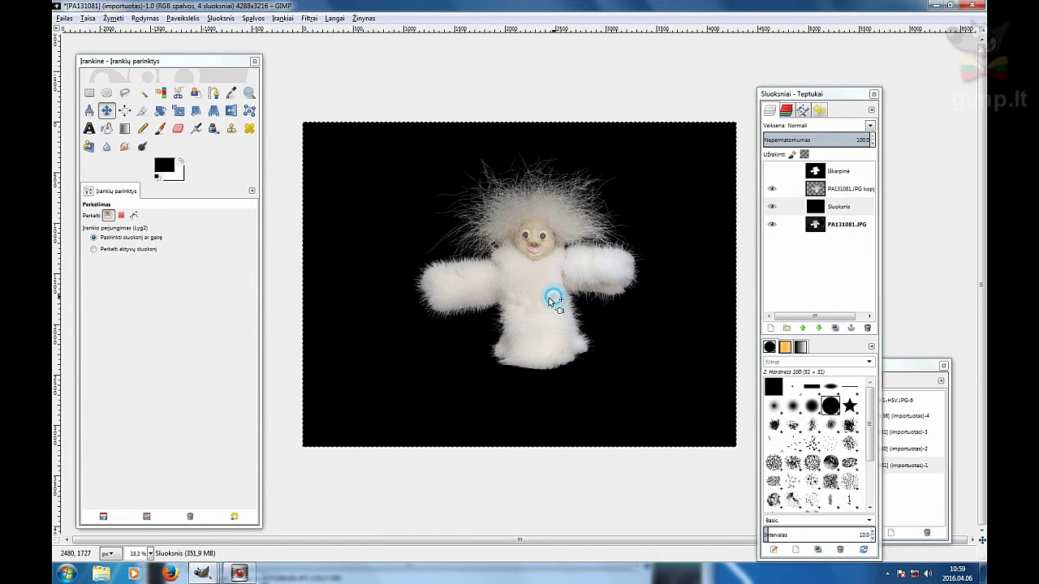
drag(550, 301, 542, 302)
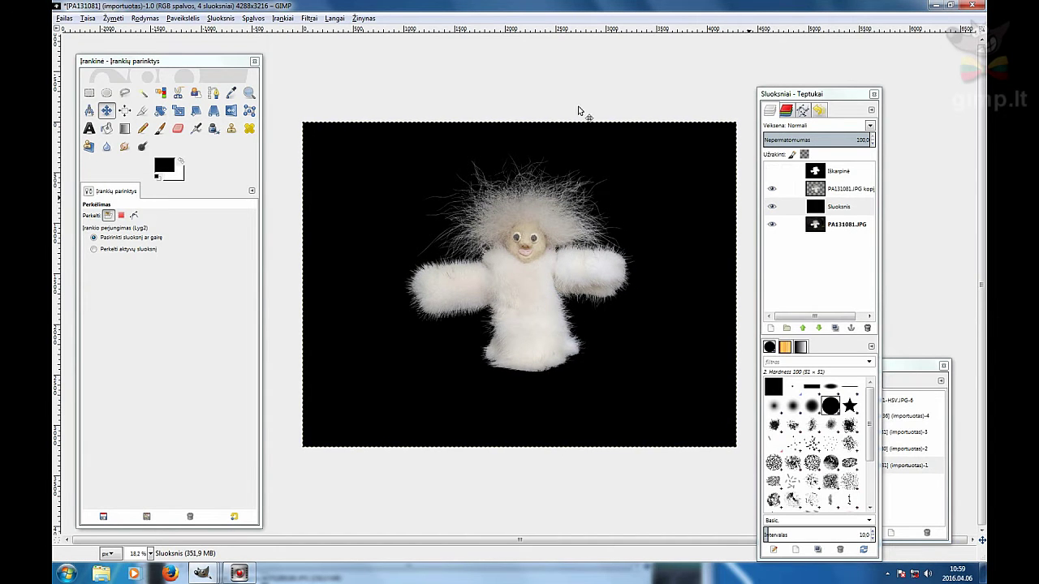
- Minimise the images in front of the P3280180 photo and move the layers and image-list windows clear of it
click(935, 9)
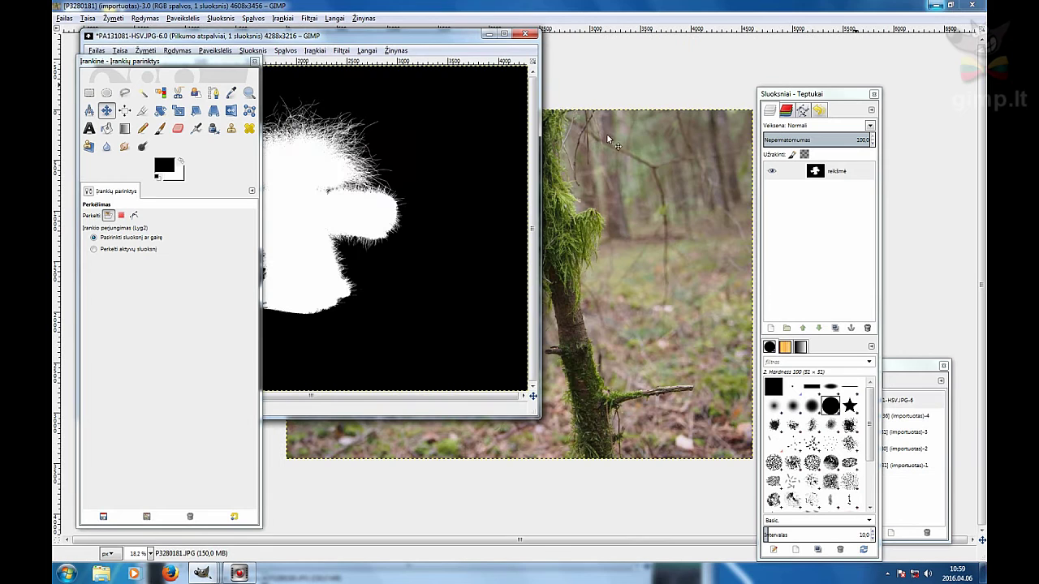
click(488, 35)
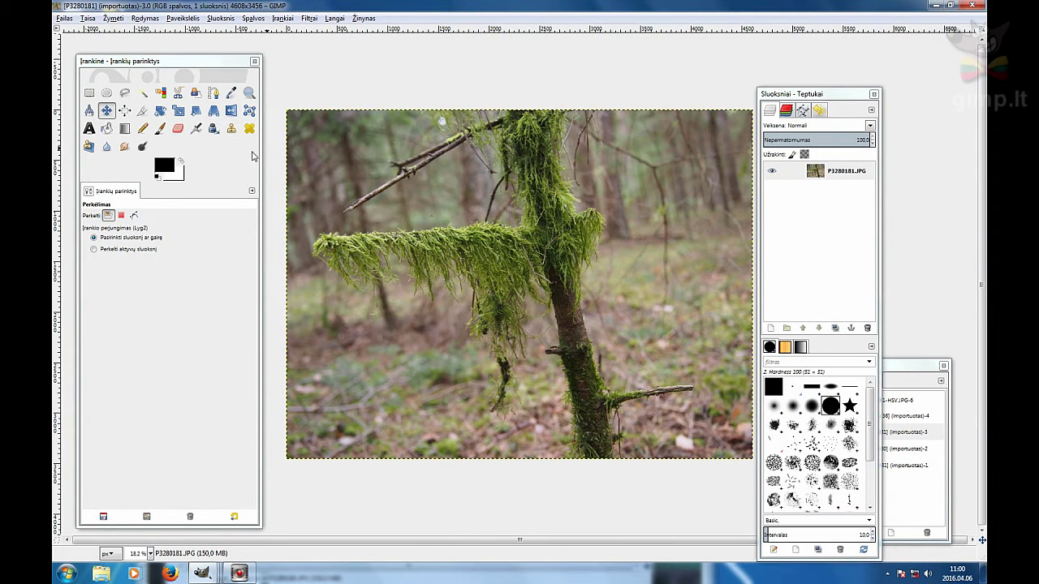
click(935, 6)
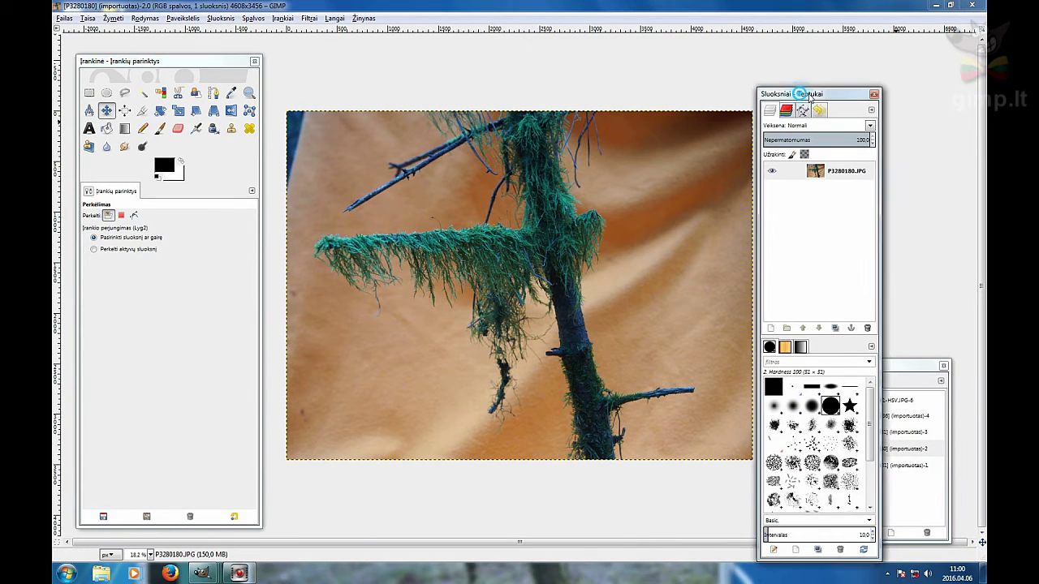
drag(803, 95, 907, 90)
drag(838, 366, 792, 355)
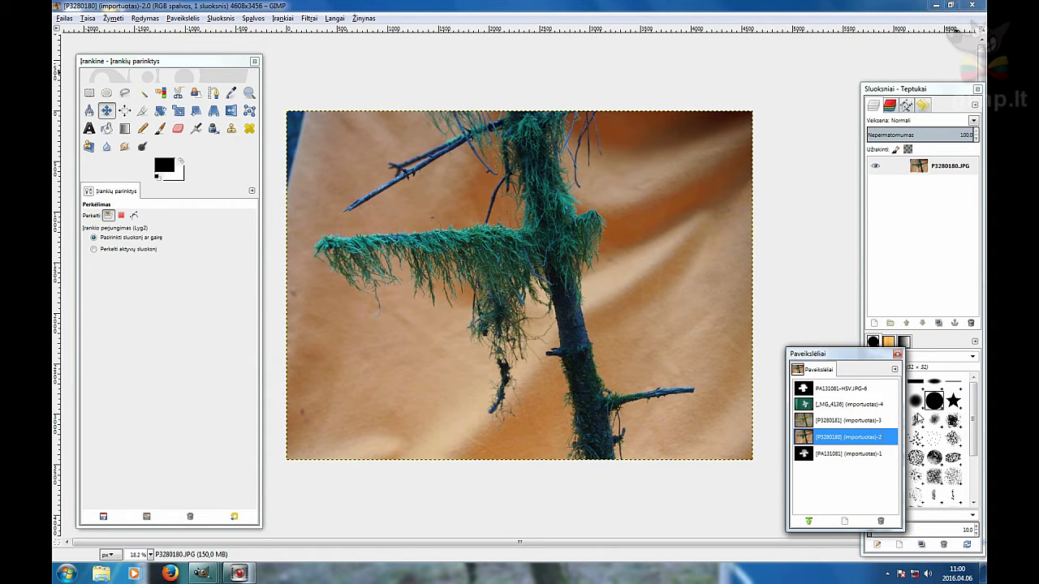
- Bring up the P3280181 forest photo in front of P3280180 and copy the whole picture to the clipboard
double_click(830, 421)
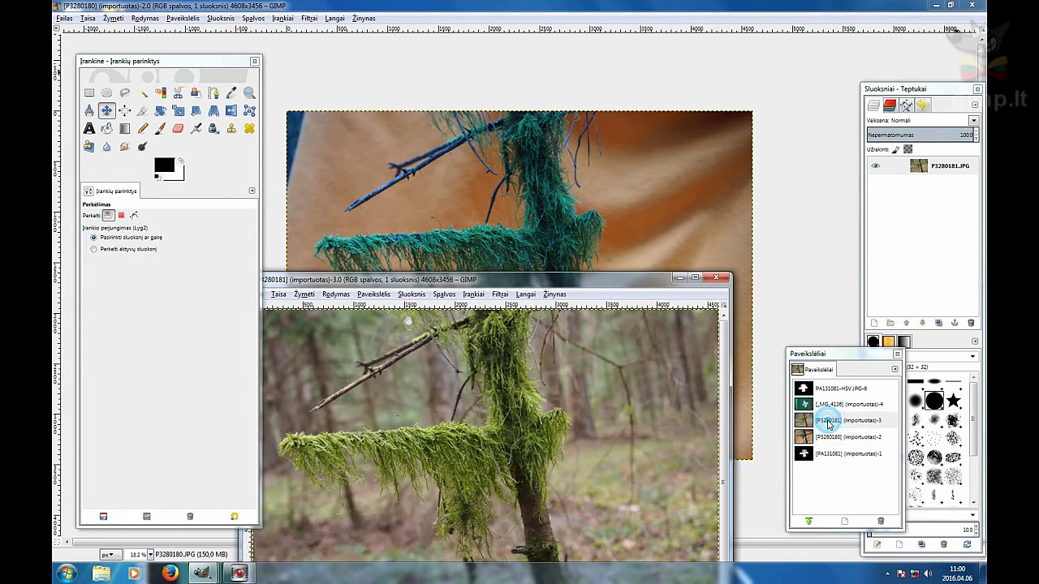
drag(519, 281, 873, 94)
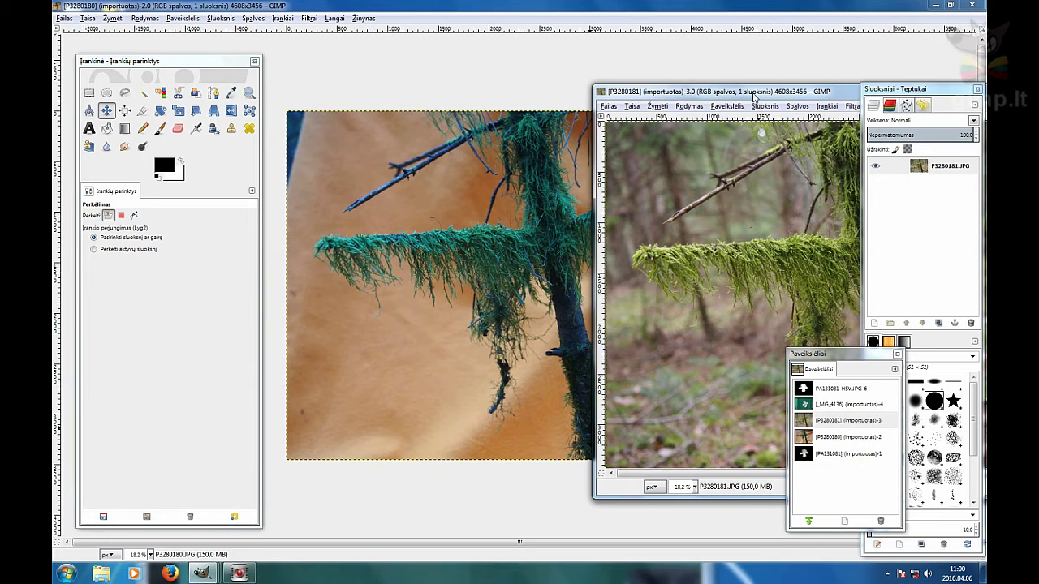
drag(753, 97, 430, 95)
click(309, 106)
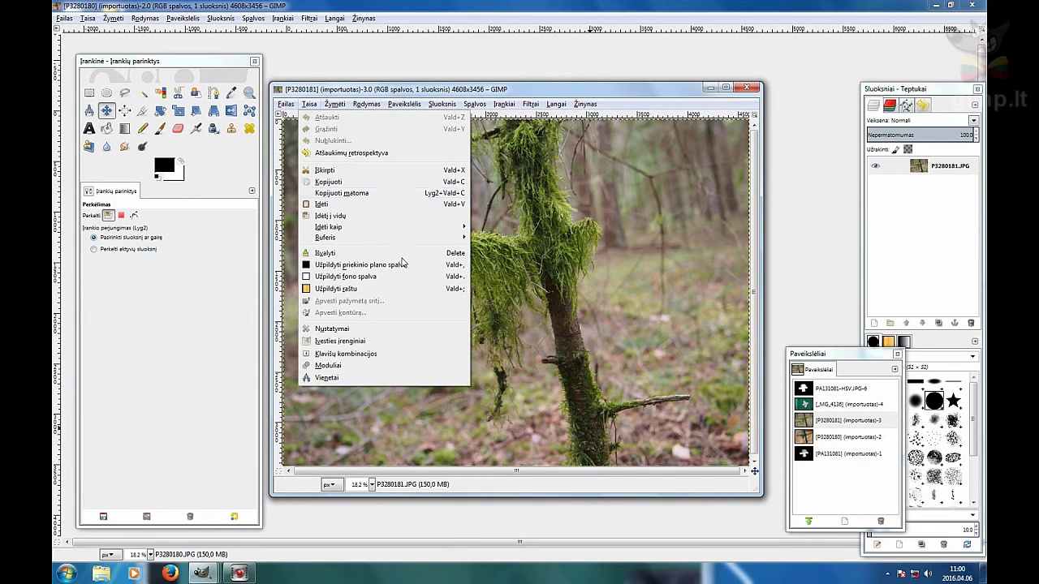
click(338, 175)
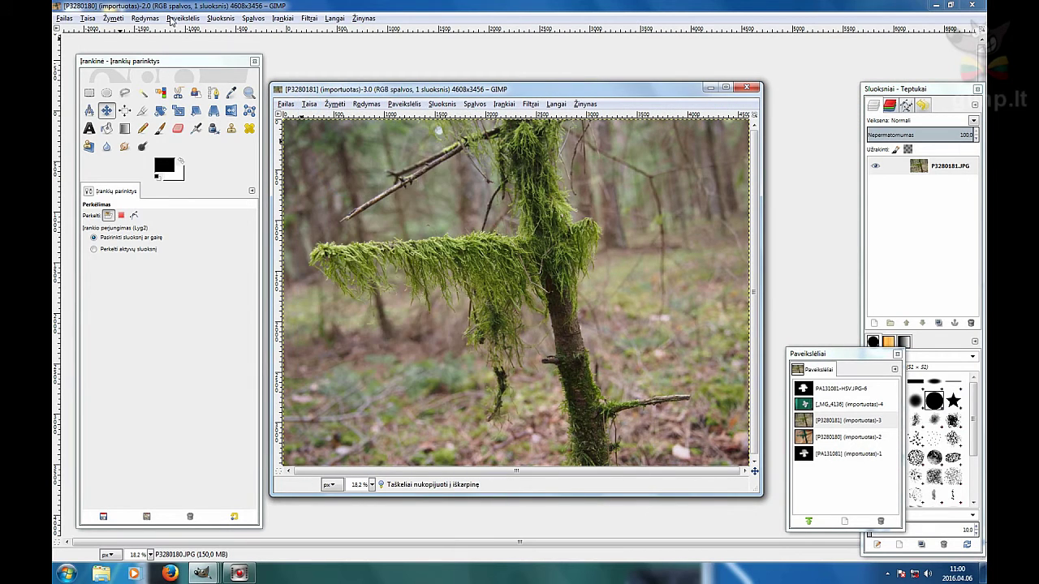
- Paste the copied forest photo into P3280180 as a new layer and lower it beneath the original photo layer
click(90, 18)
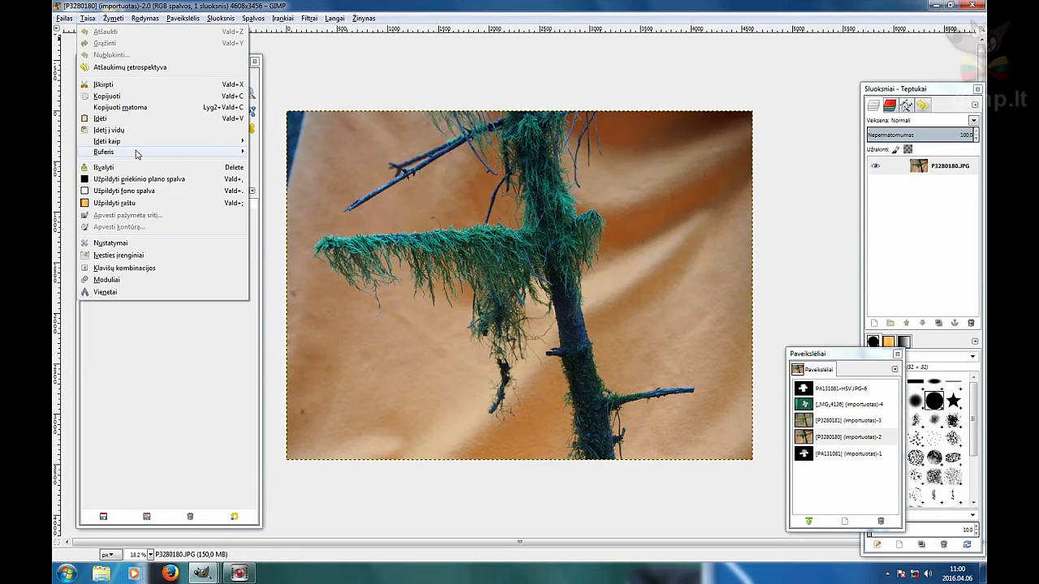
mouse_move(135, 144)
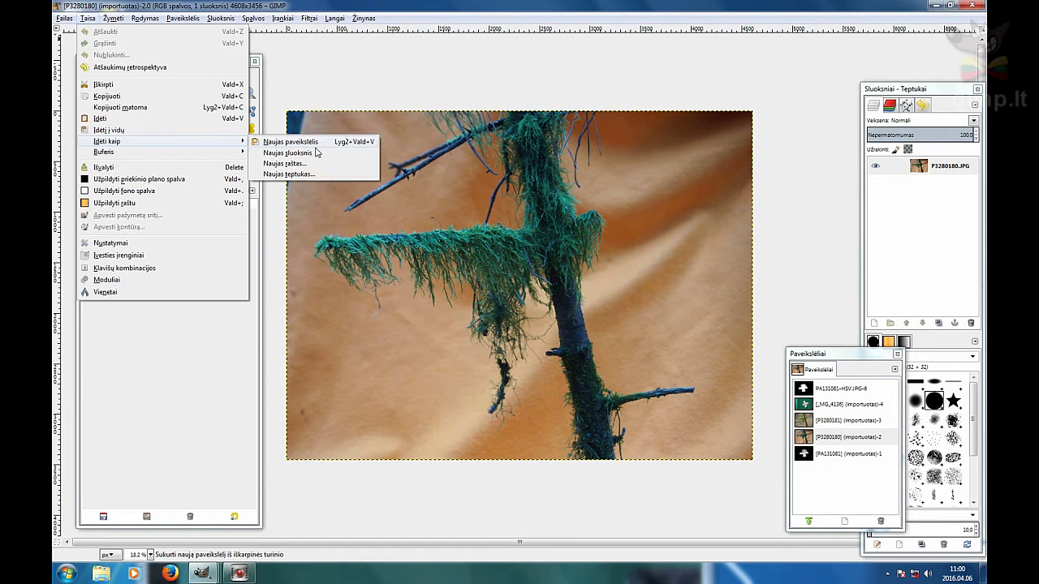
click(317, 153)
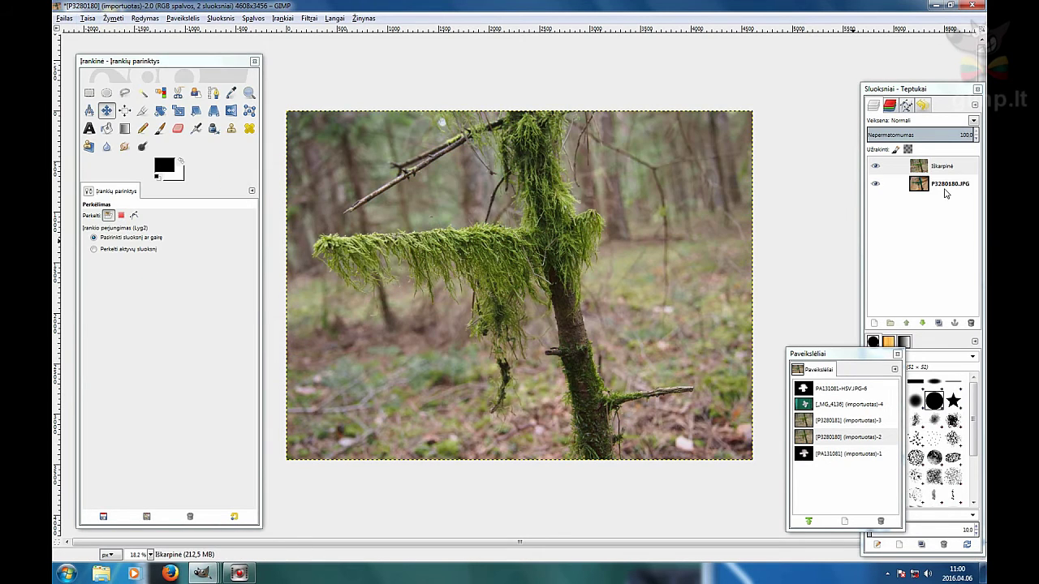
click(940, 268)
click(924, 323)
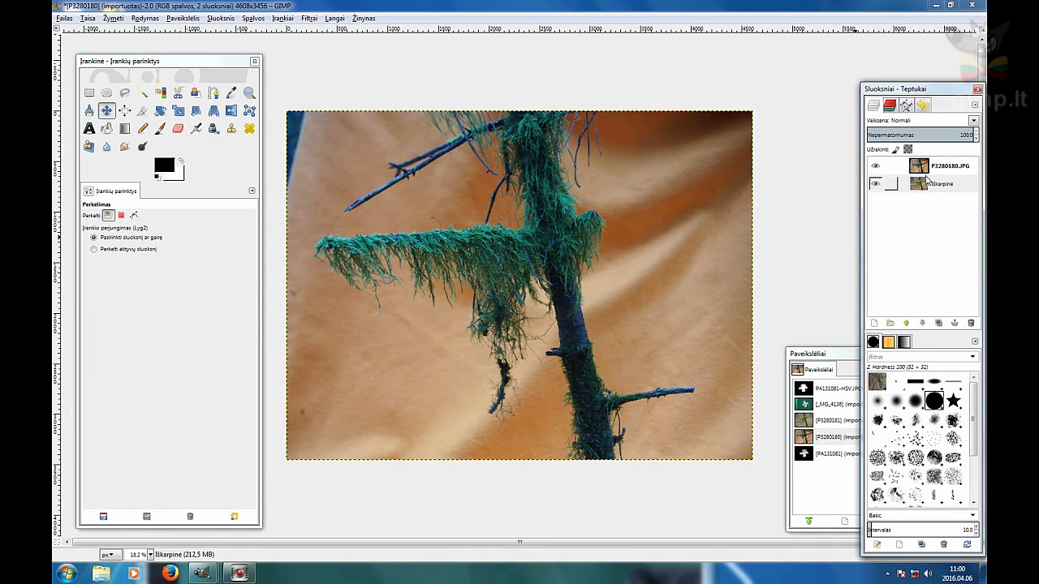
- Duplicate both the P3280180.JPG layer and the pasted forest photo layer
click(925, 166)
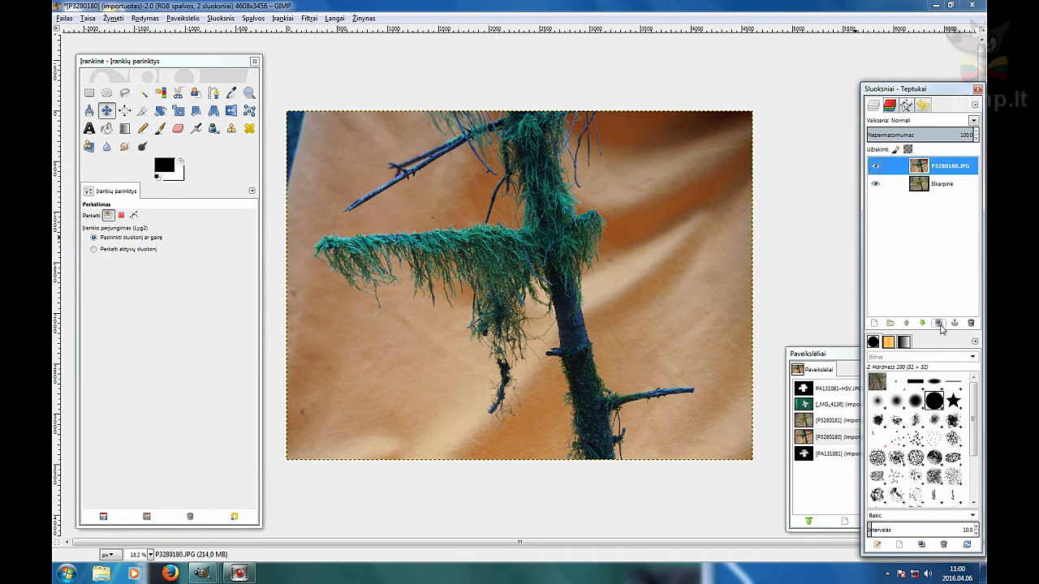
click(938, 323)
click(917, 201)
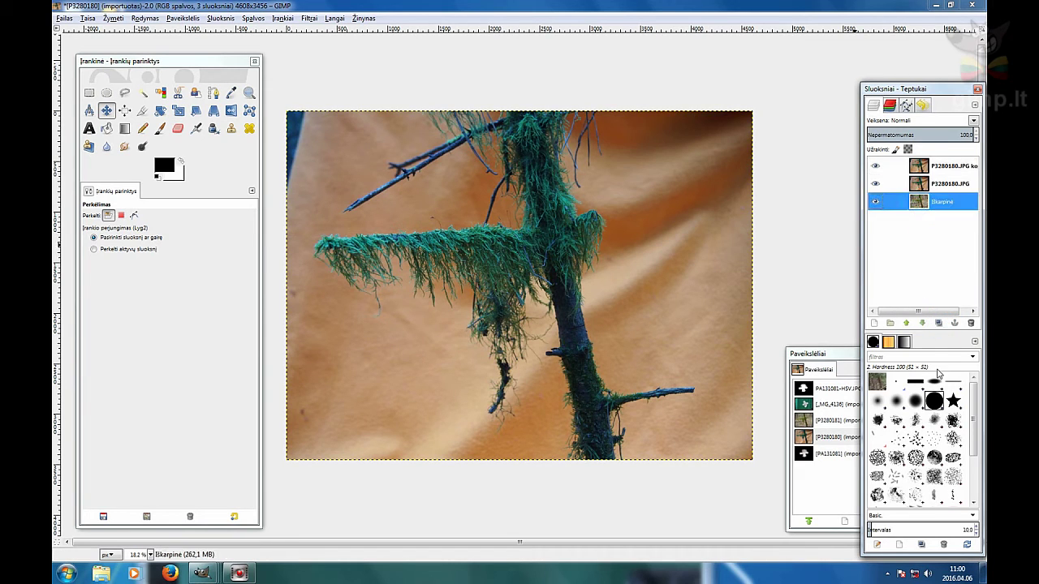
click(939, 324)
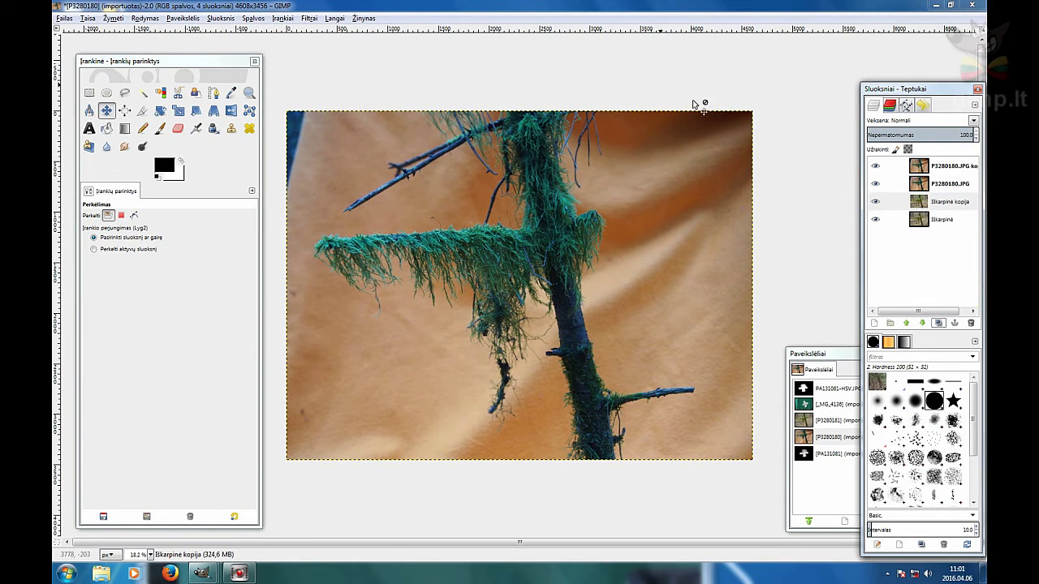
- Hide every layer except the copy of P3280180.JPG
click(875, 166)
click(875, 184)
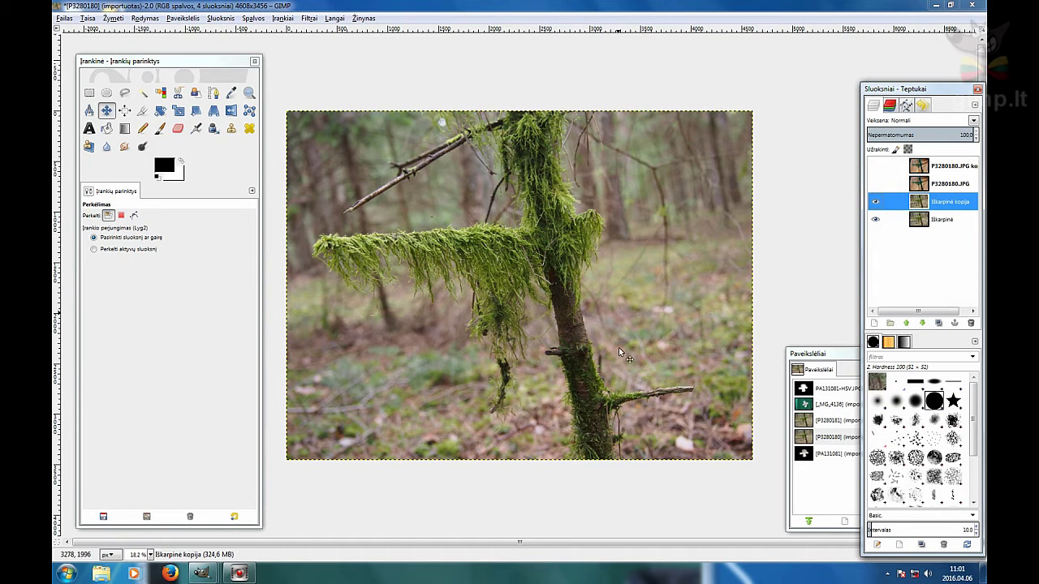
click(875, 166)
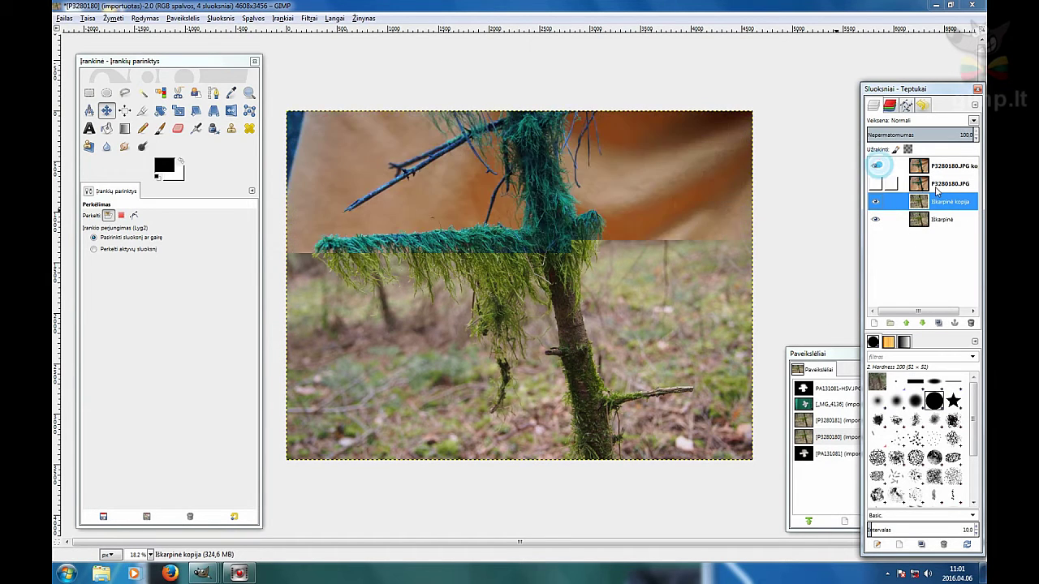
click(878, 201)
click(875, 220)
- Decompose the P3280180.JPG copy into separate layers using the HSV colour model
click(252, 18)
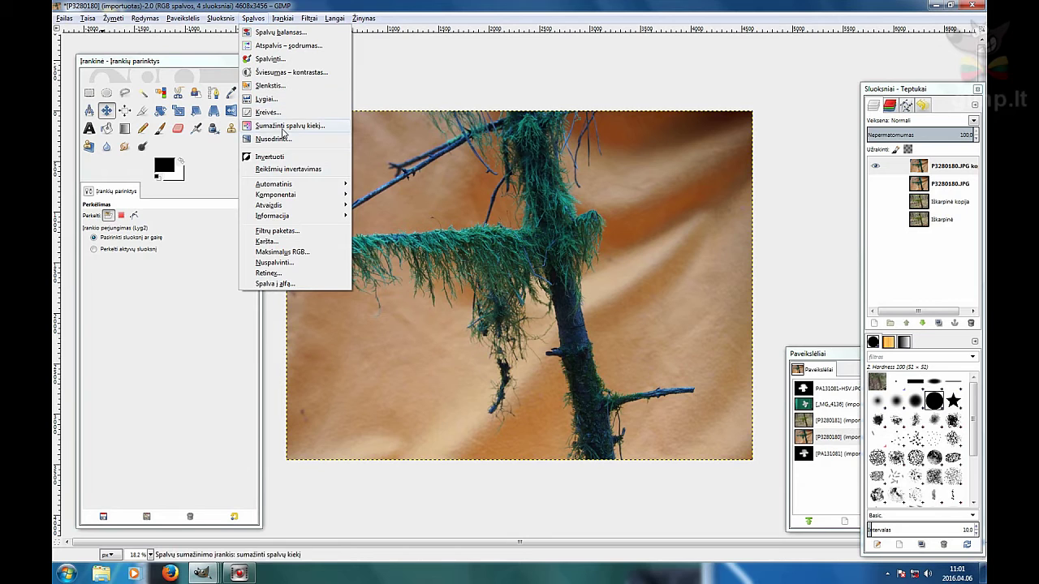
mouse_move(300, 195)
click(390, 196)
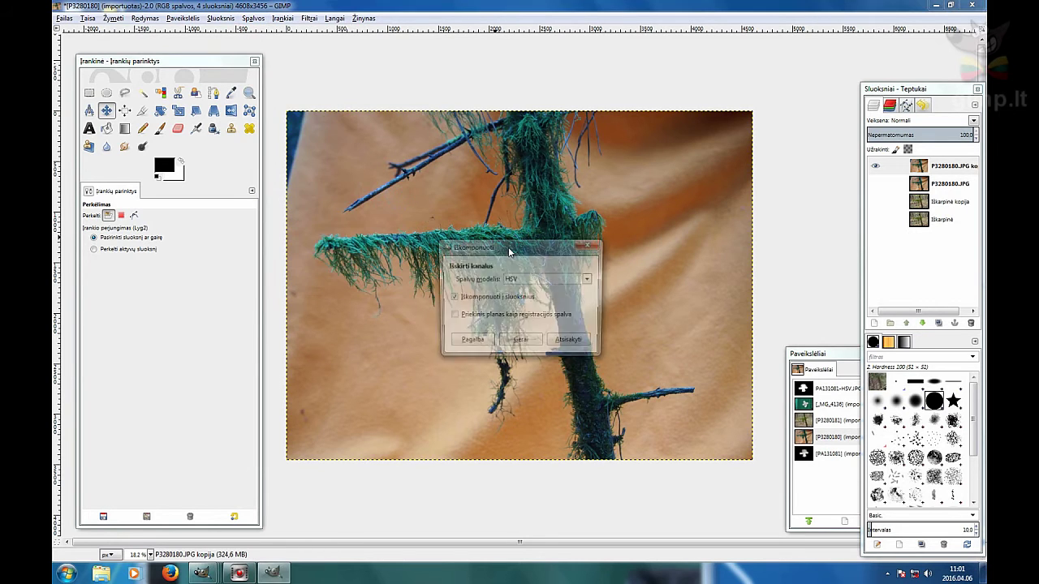
click(520, 343)
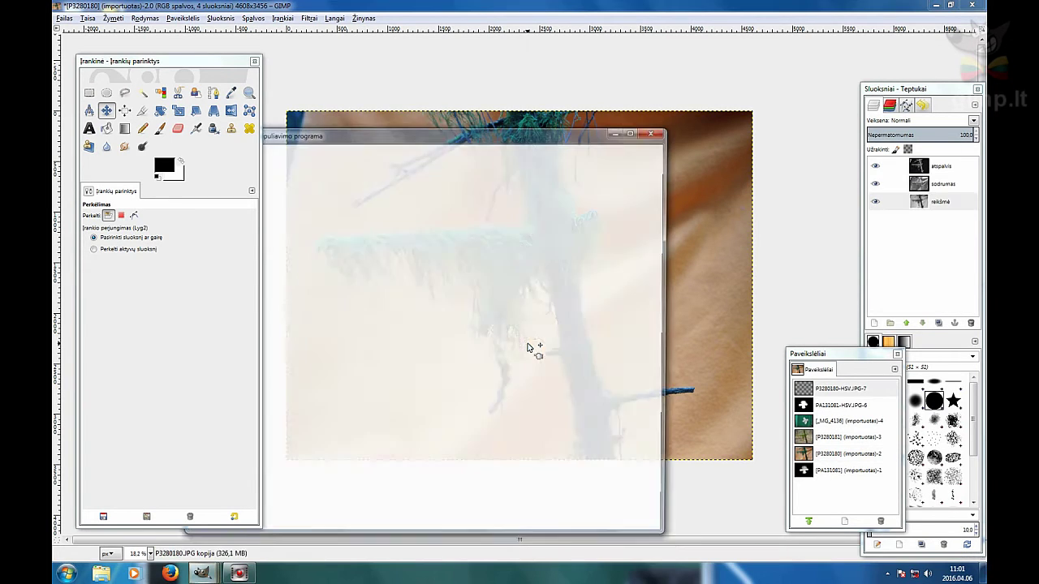
- Hide the saturation layer of the decomposed image, keep the hue layer shown and selected, and maximise the image window
drag(471, 138, 613, 81)
click(876, 166)
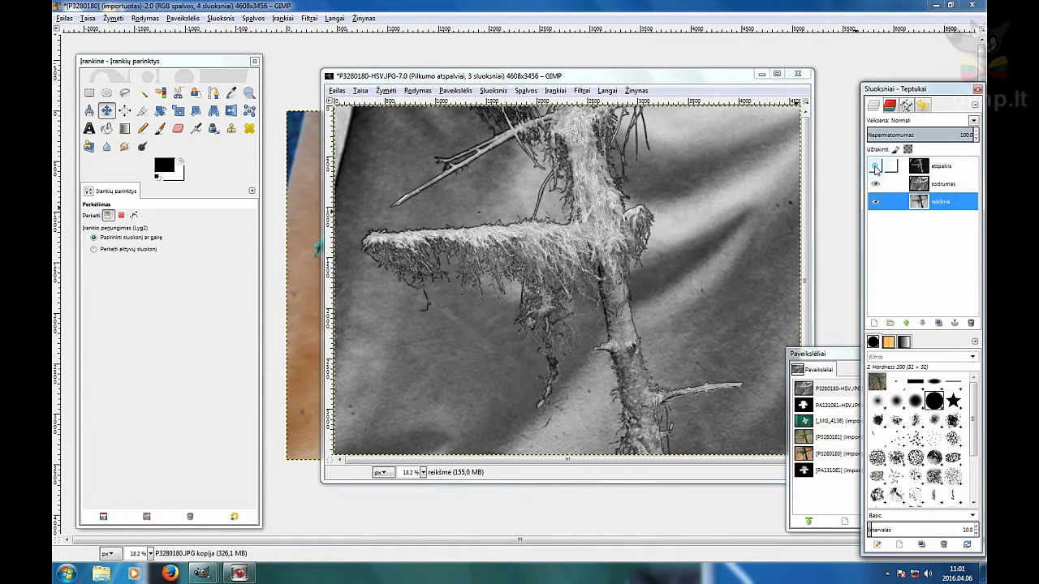
click(874, 184)
click(876, 166)
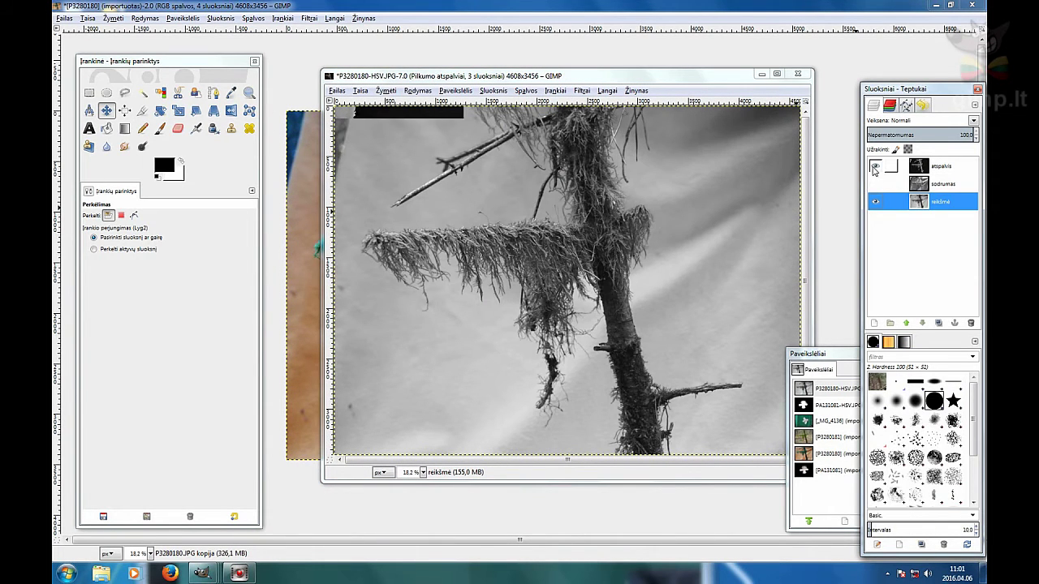
click(936, 171)
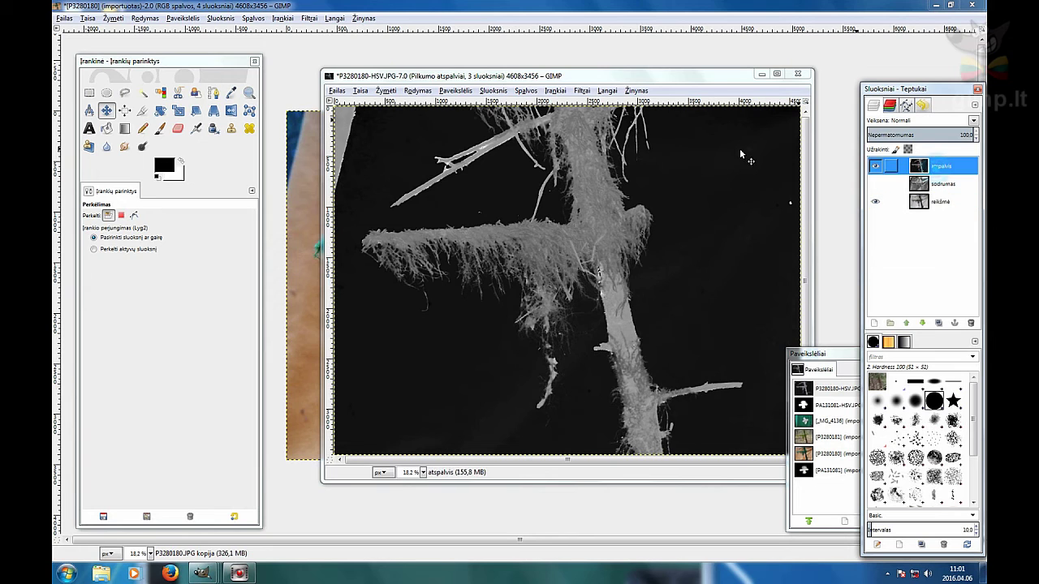
click(777, 75)
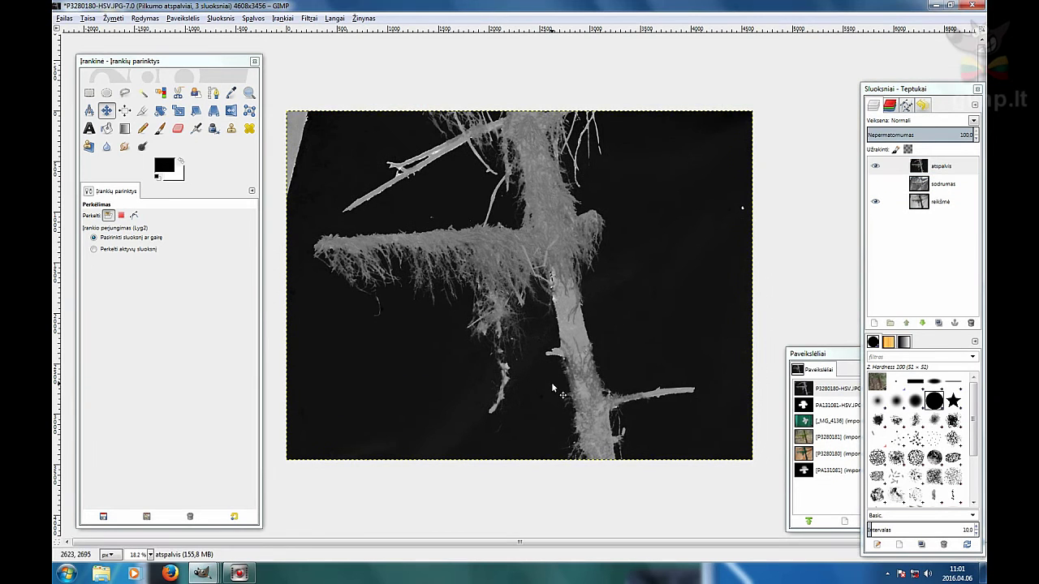
- Apply Levels to the hue layer, sampling the moss for white point 87 and the background for black point 23
click(160, 128)
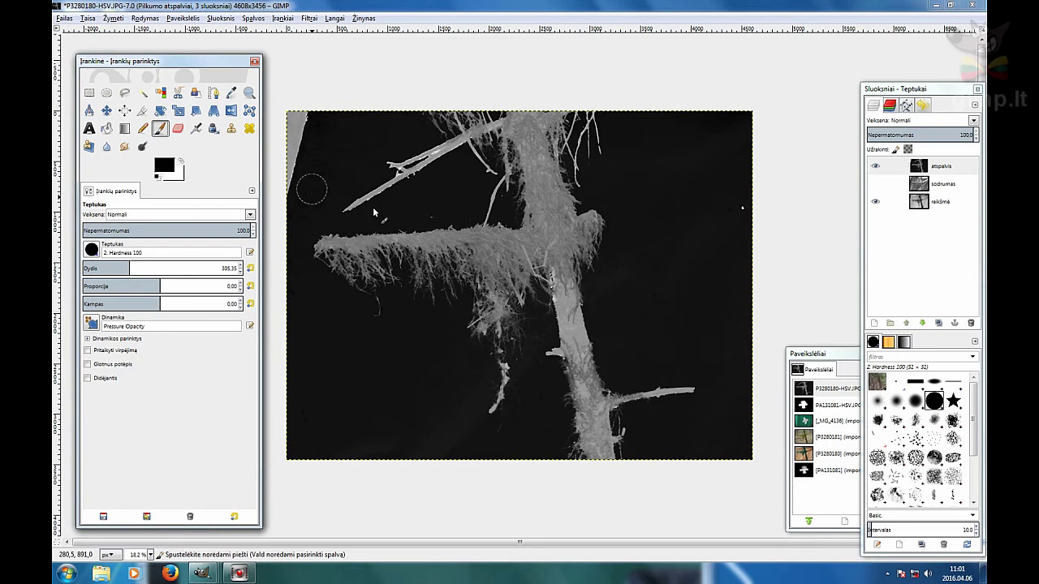
click(253, 20)
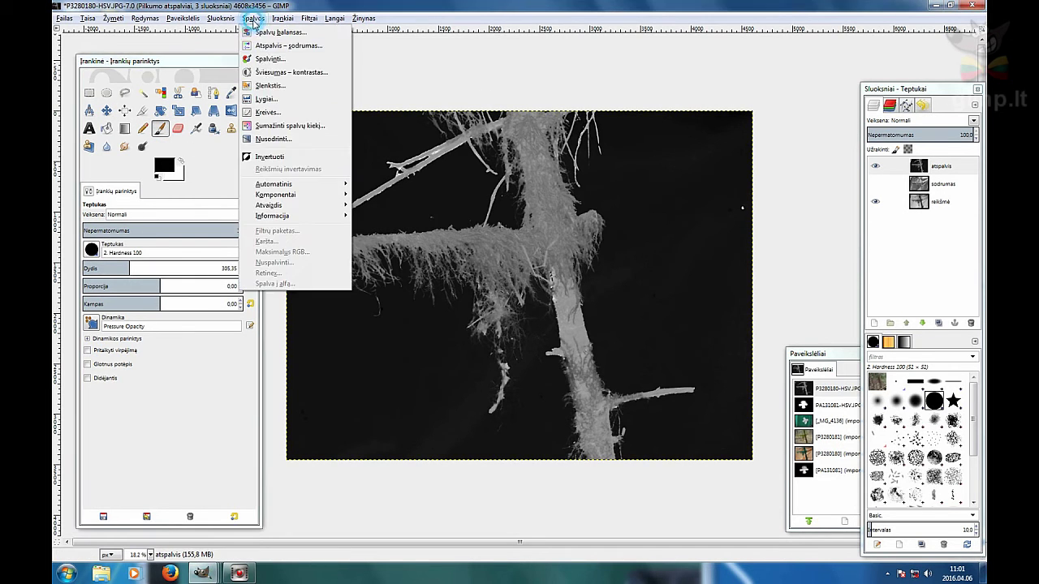
click(273, 99)
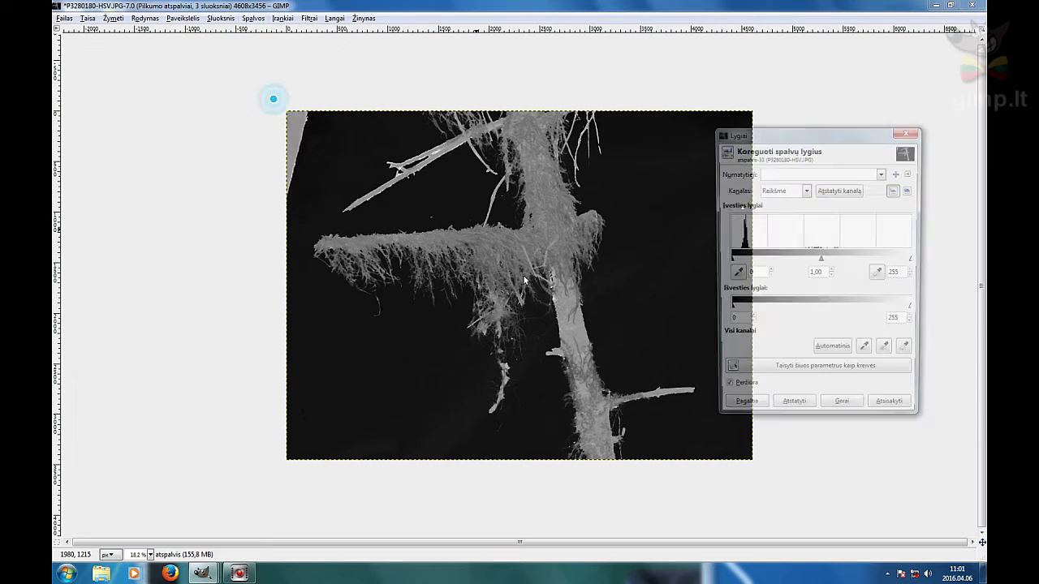
click(881, 274)
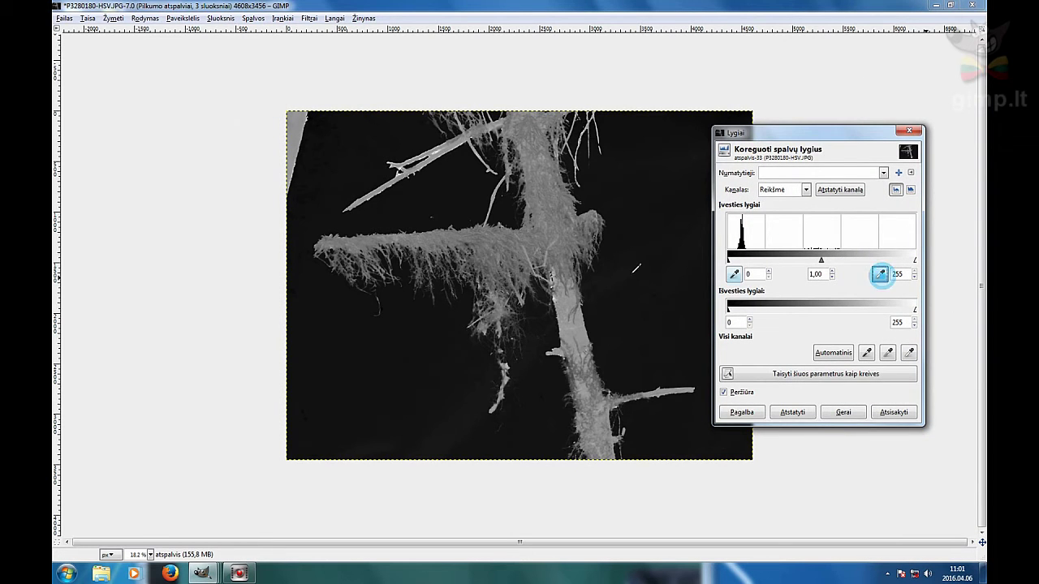
click(566, 224)
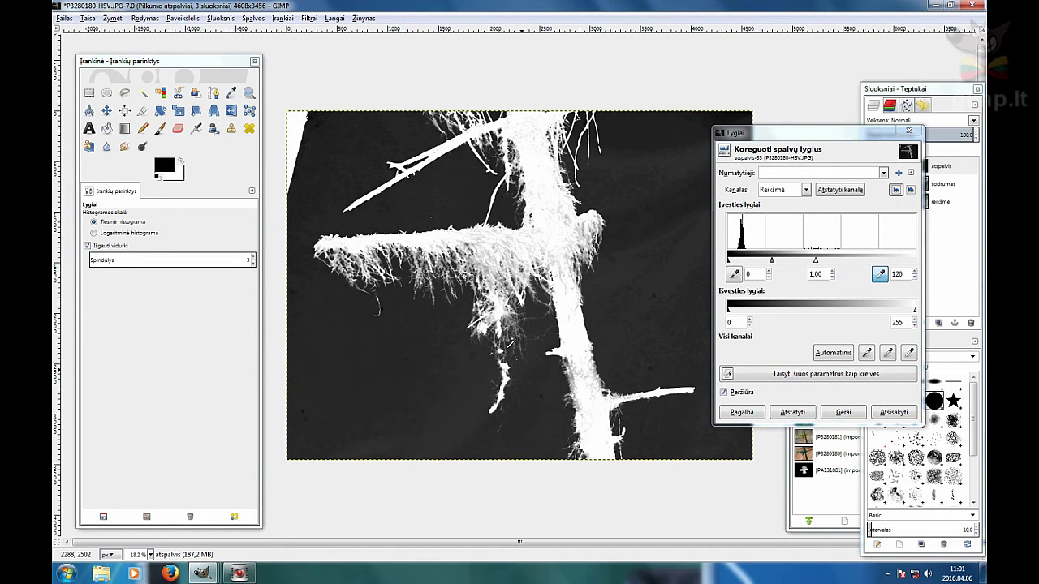
click(491, 265)
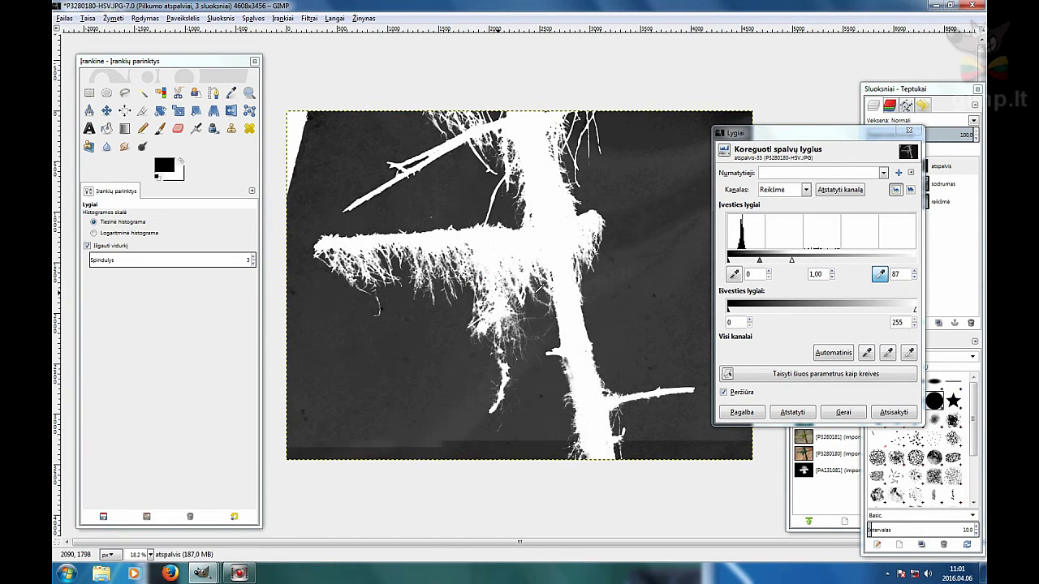
click(734, 274)
click(686, 286)
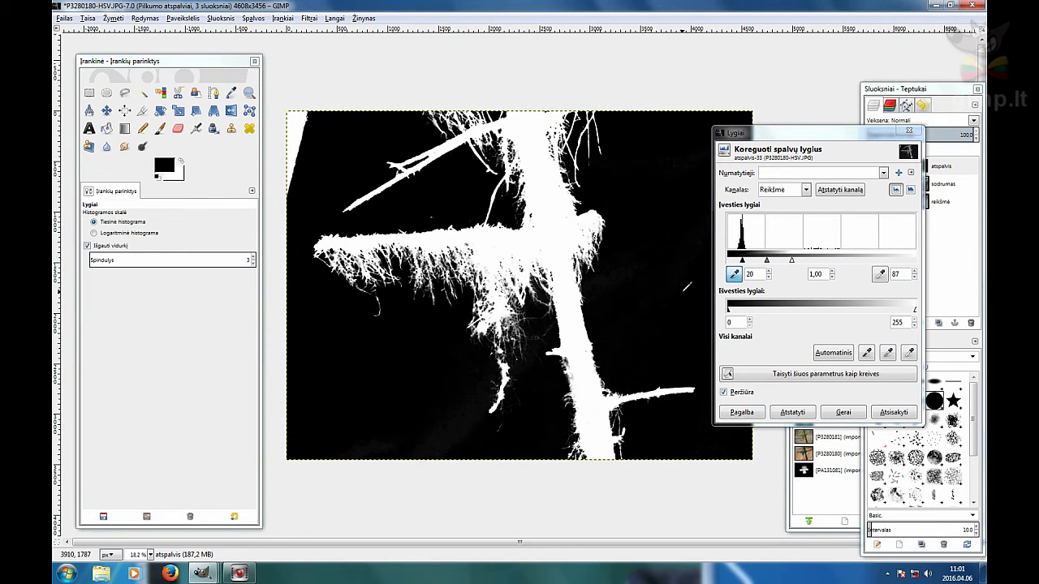
click(469, 420)
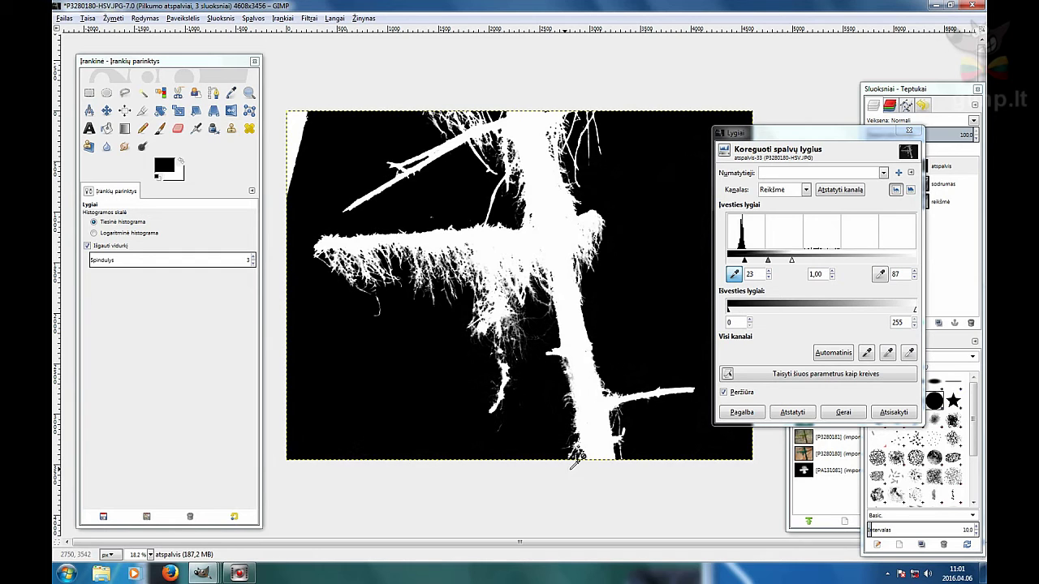
click(880, 274)
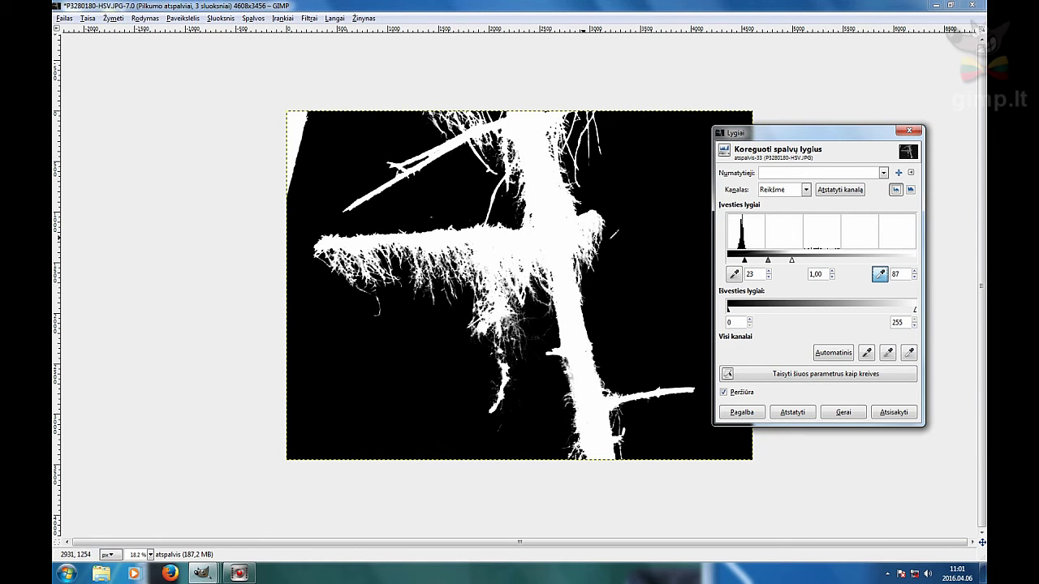
click(844, 412)
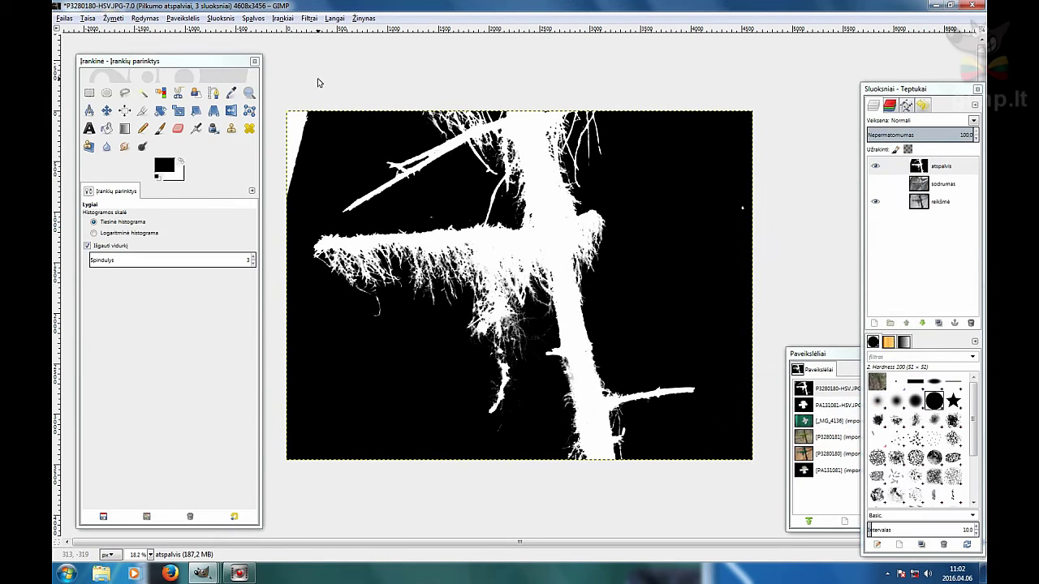
- Try an automatic Threshold on the hue layer
click(253, 19)
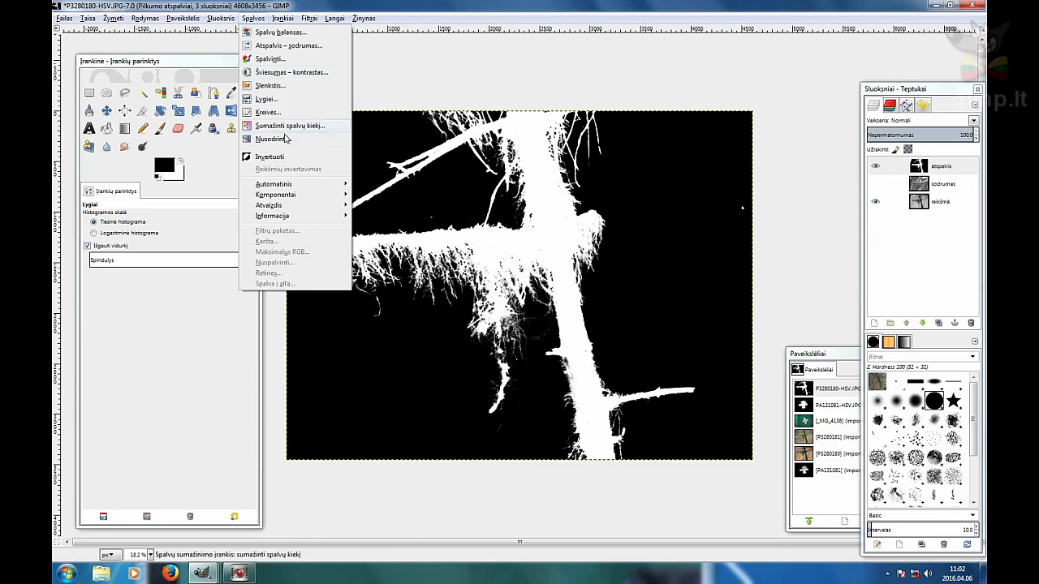
click(272, 86)
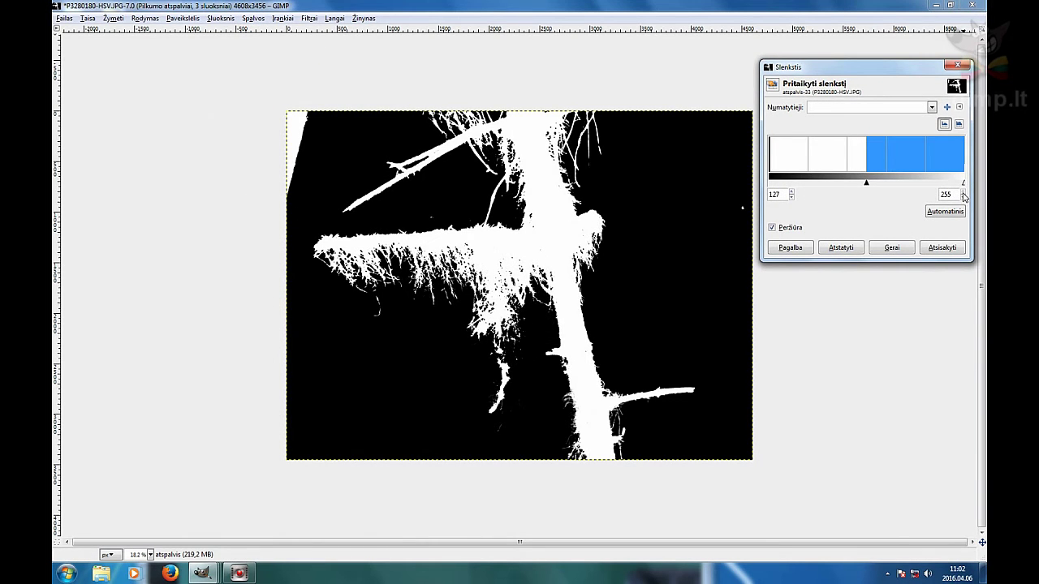
click(946, 212)
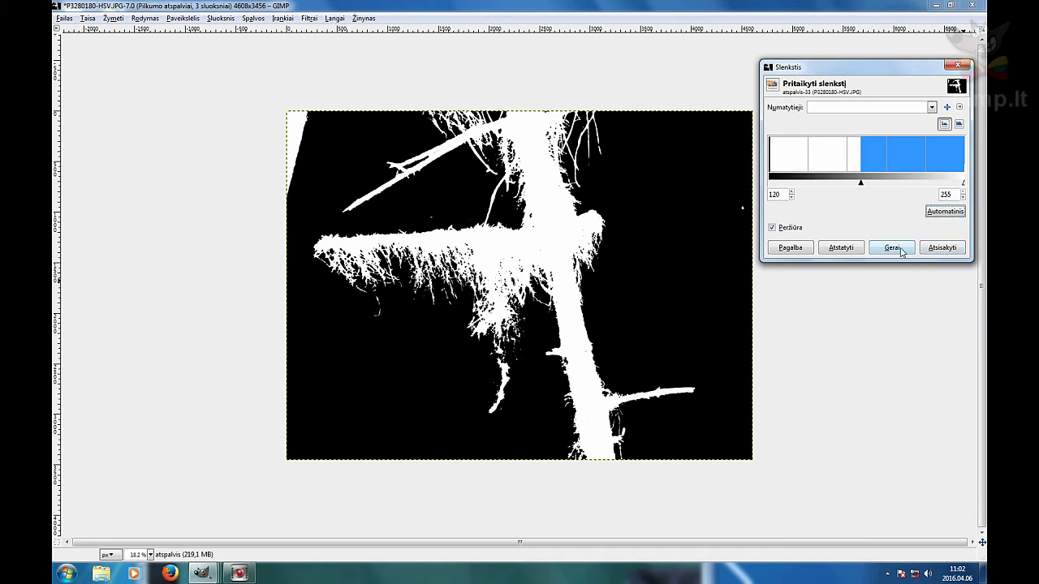
click(892, 247)
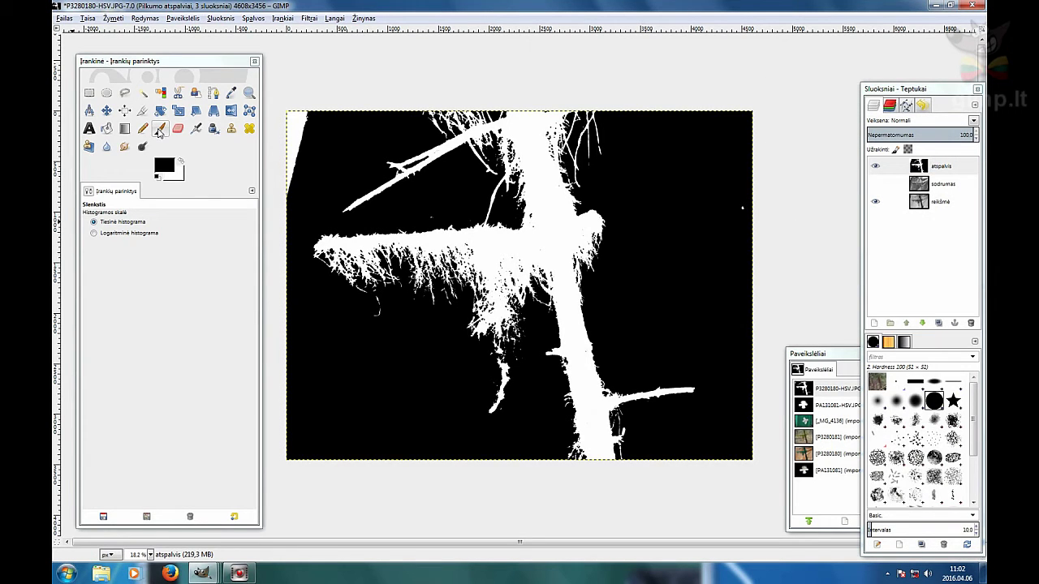
- Paint black over the stray white specks in the background and the loose strand below the horizontal branch
click(160, 132)
click(430, 211)
click(742, 208)
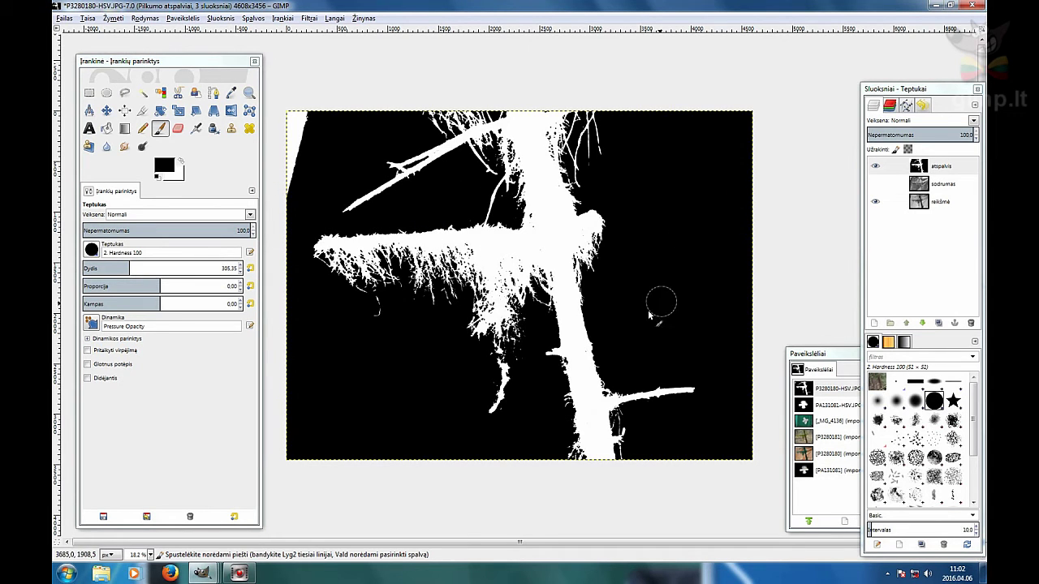
click(381, 306)
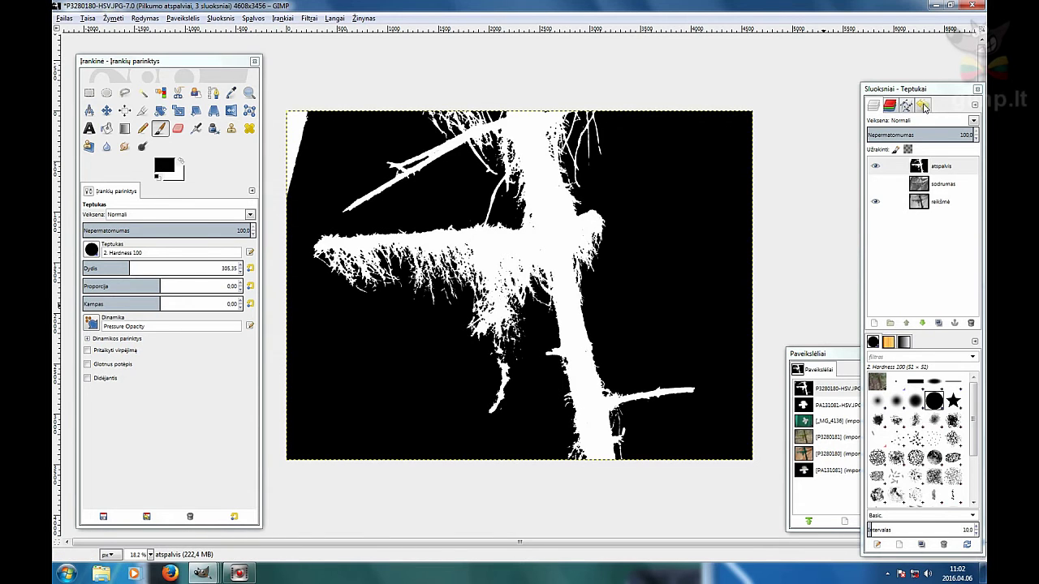
- Undo the paint strokes and the automatic threshold, going back to the Levels state in the history
click(923, 106)
click(902, 280)
click(910, 242)
click(912, 209)
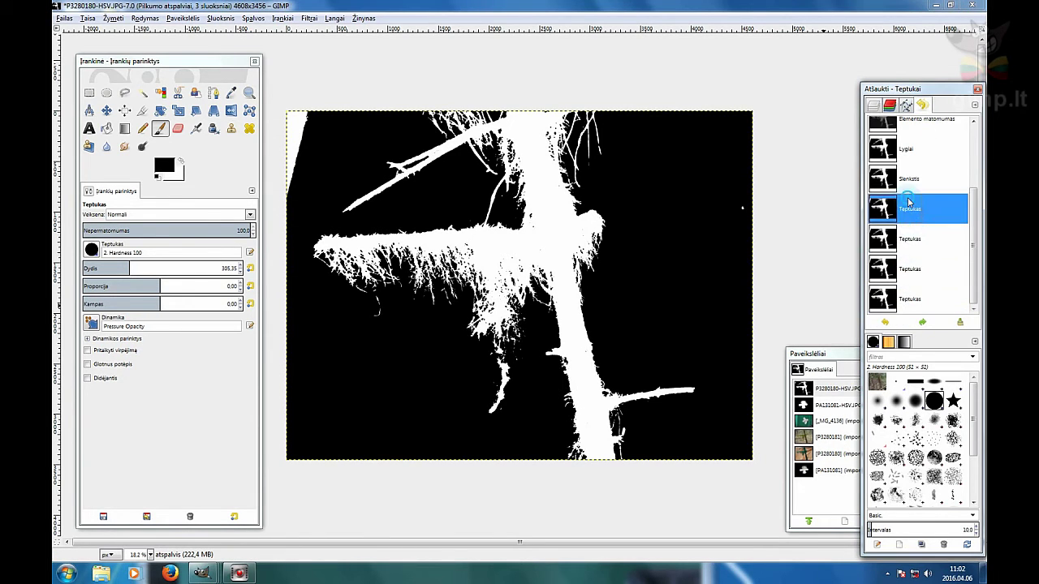
click(907, 183)
click(899, 155)
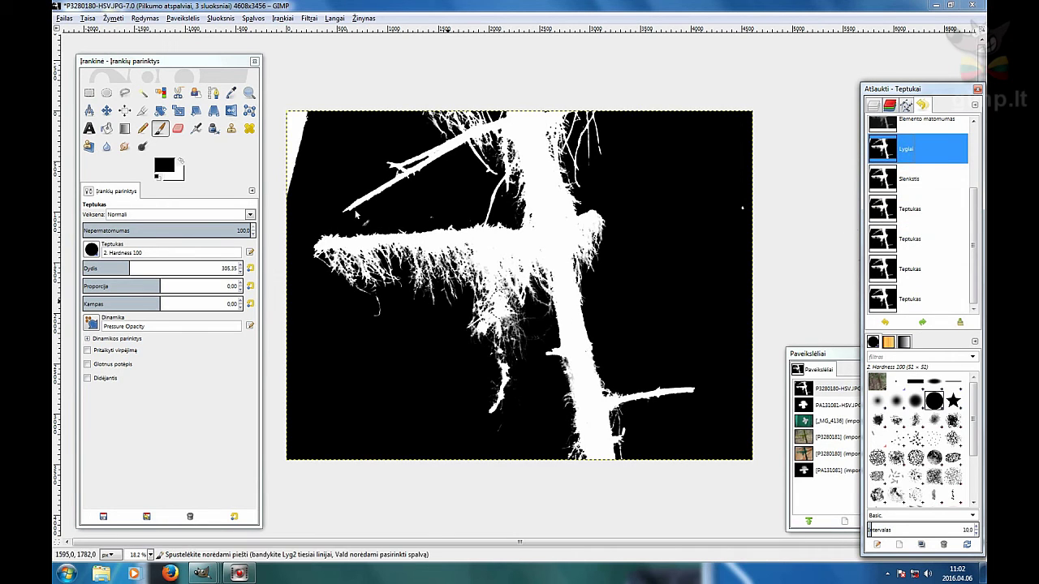
- Apply Threshold to the hue layer, lowering the lower limit until the fine moss strands are white and the background stays black
click(253, 18)
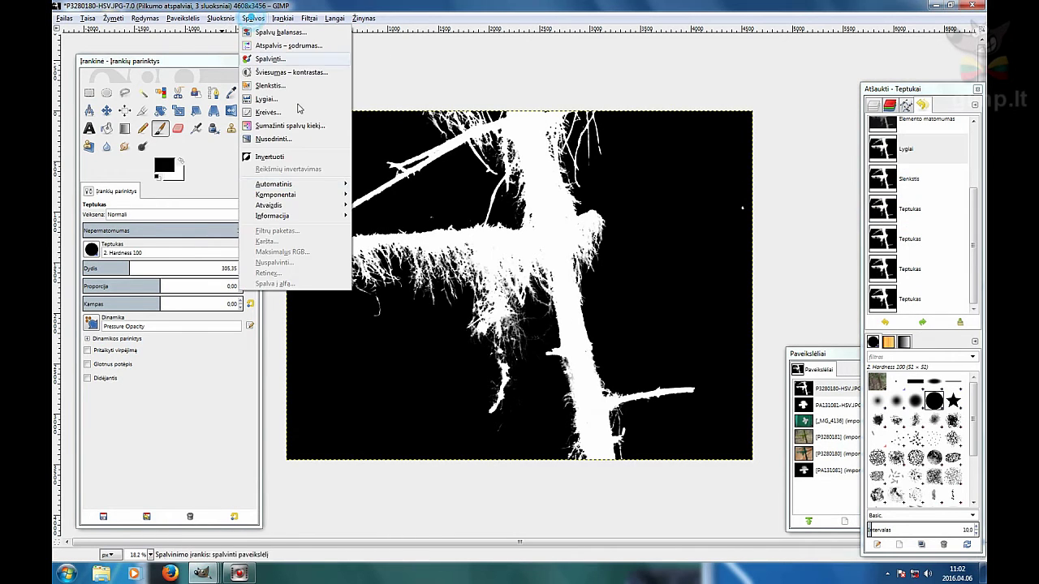
click(285, 86)
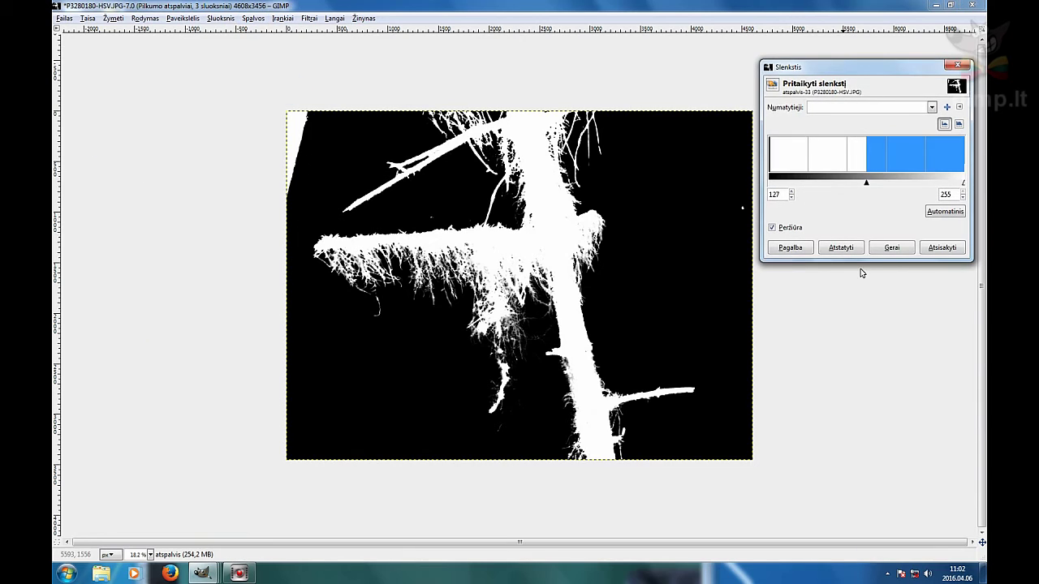
drag(867, 186, 804, 185)
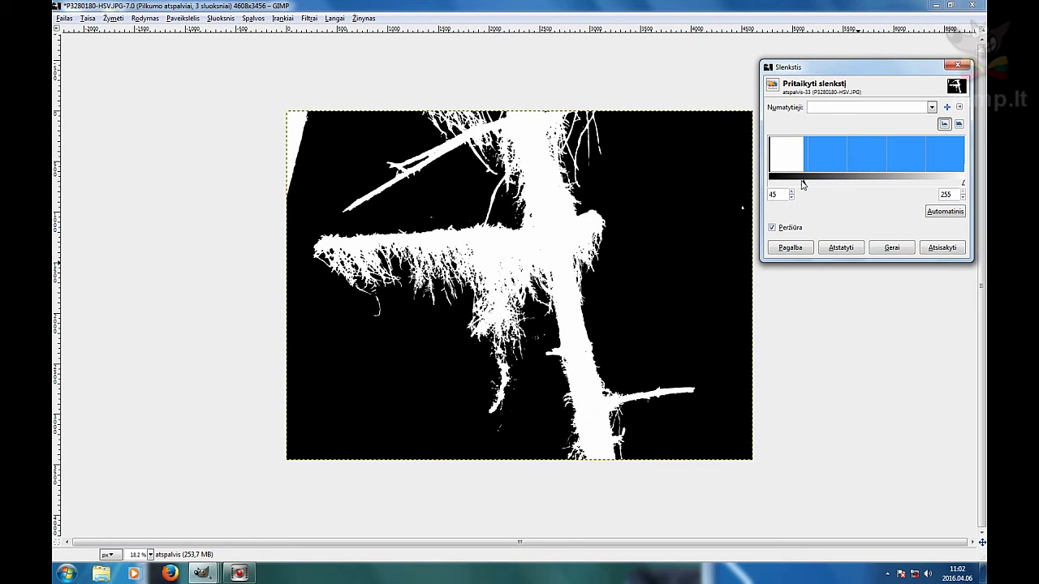
drag(804, 185, 780, 186)
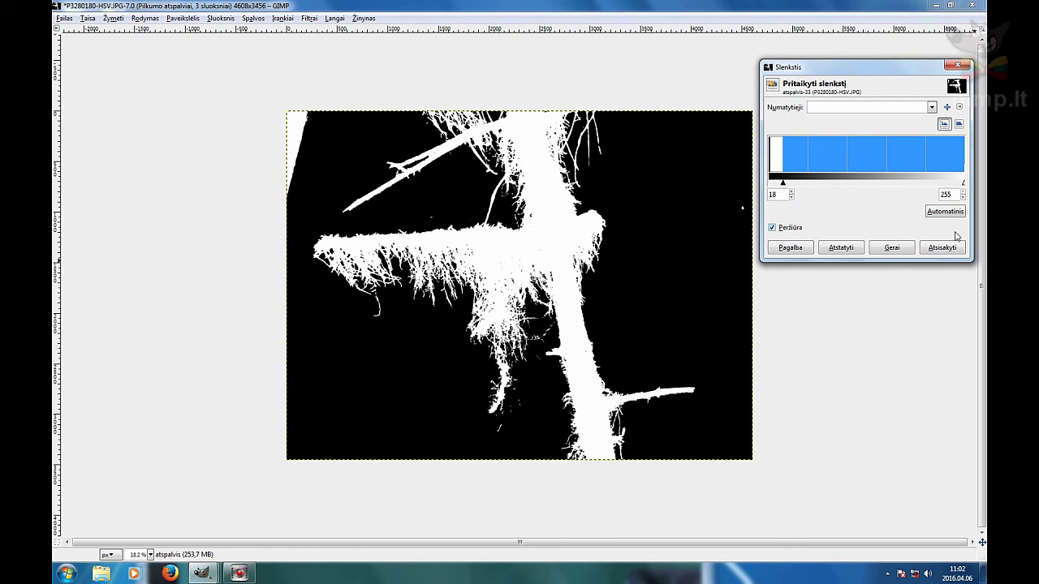
drag(783, 186, 780, 186)
drag(779, 186, 779, 186)
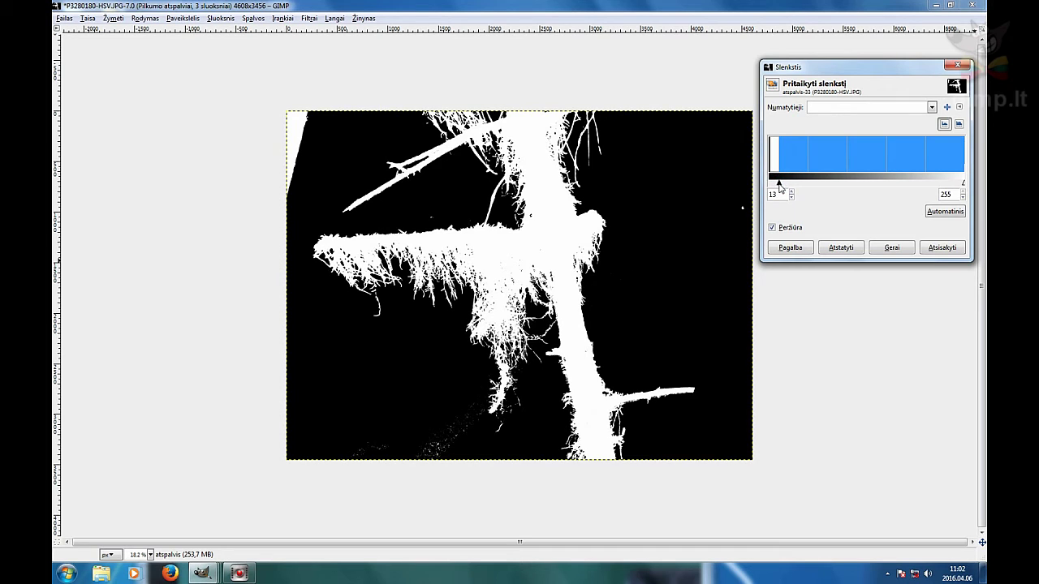
click(892, 247)
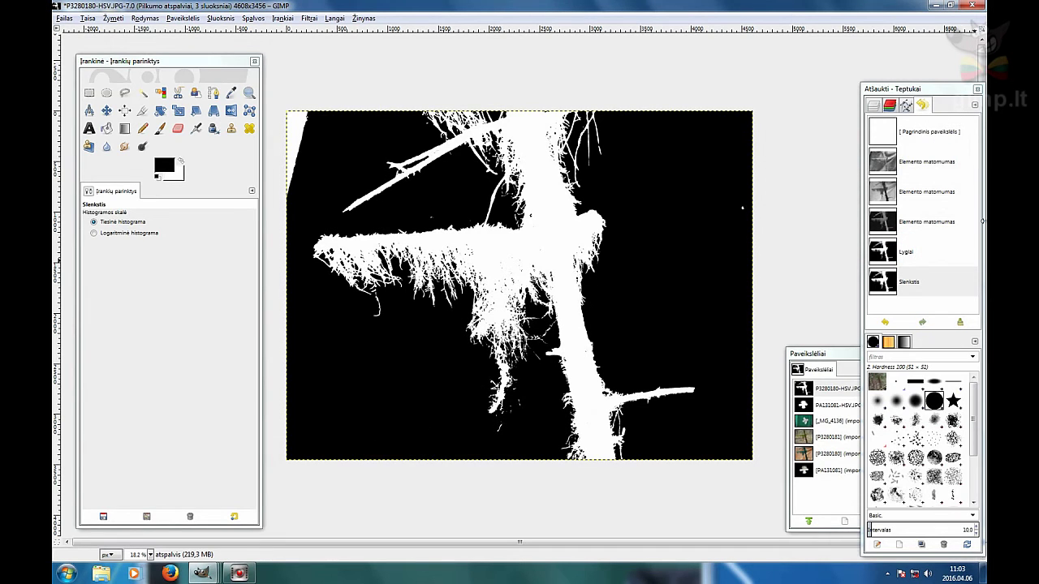
- Paint black over the stray white specks in the mask's background and the white area in its upper-left corner
click(160, 128)
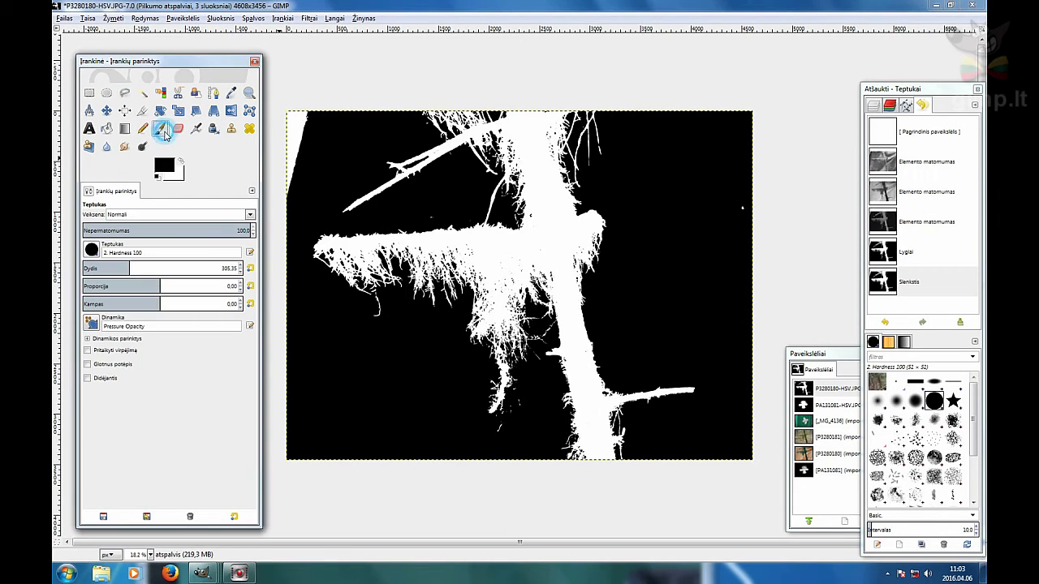
click(740, 212)
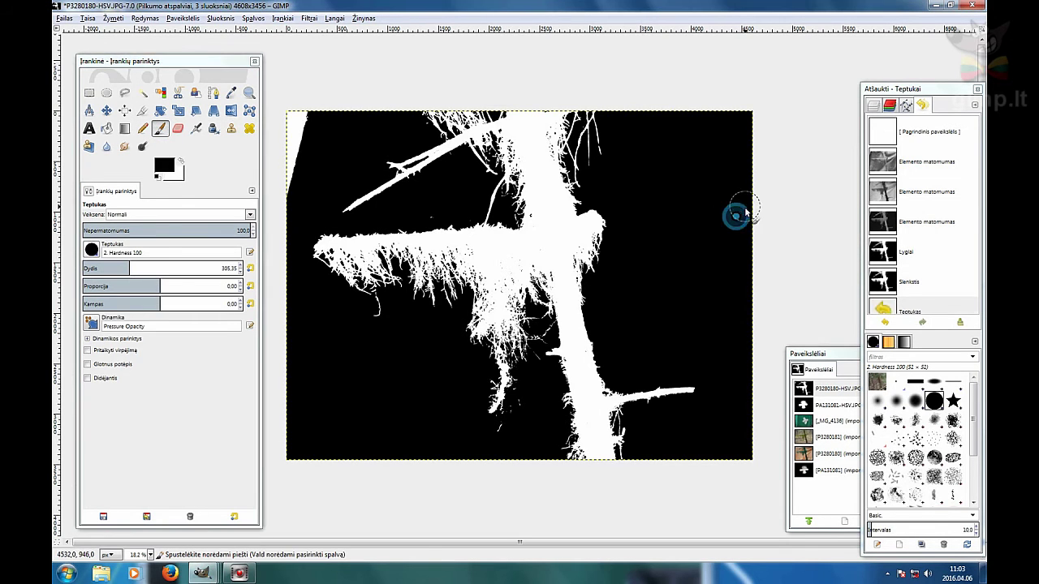
click(431, 209)
click(458, 212)
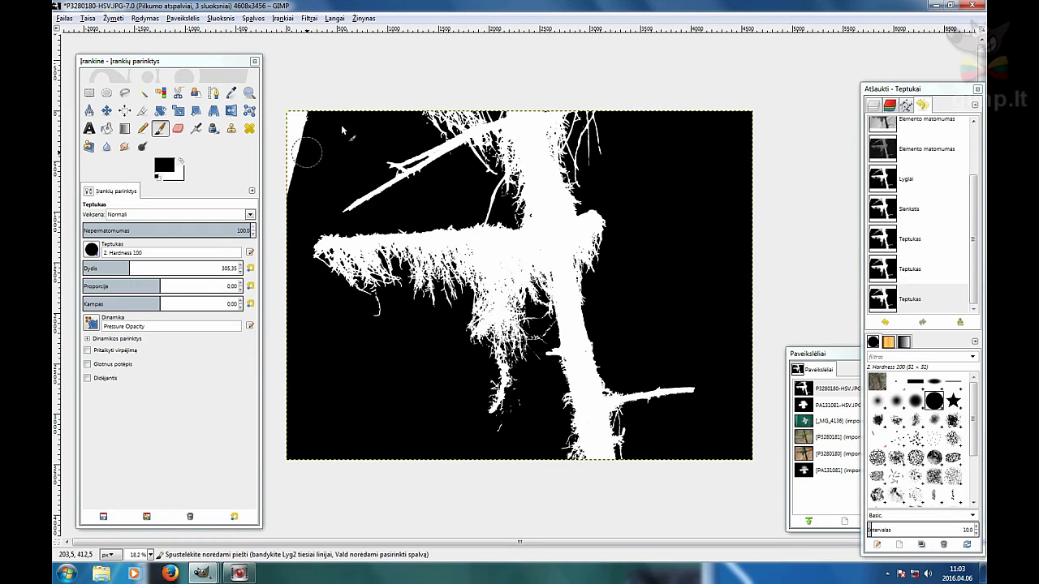
mouse_move(328, 109)
mouse_down()
mouse_move(292, 155)
mouse_move(307, 100)
mouse_up()
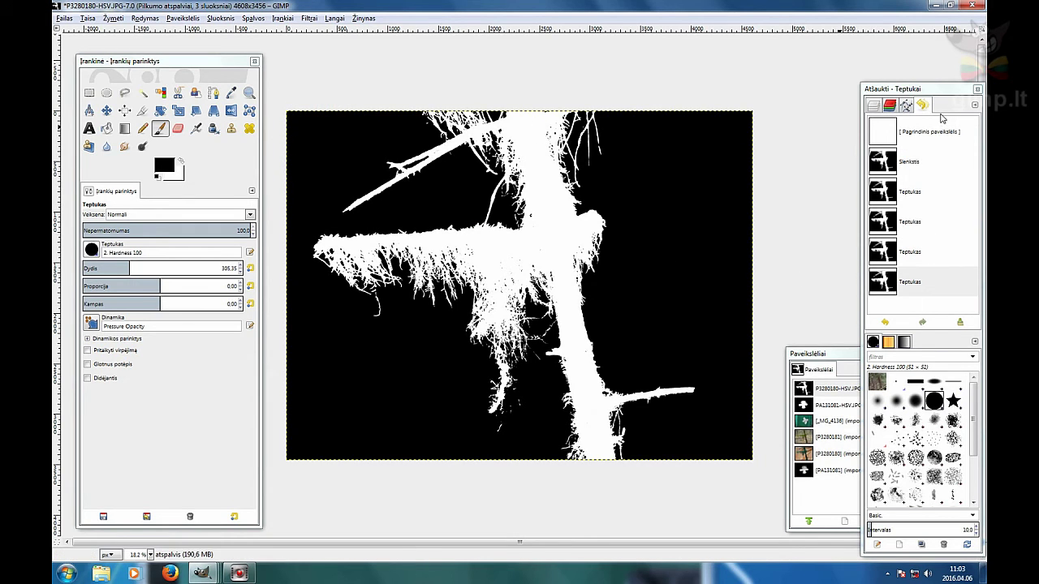
- Copy the finished hue mask and paste it as a new layer above the P3280180.JPG copy in the P3280180 image
click(877, 107)
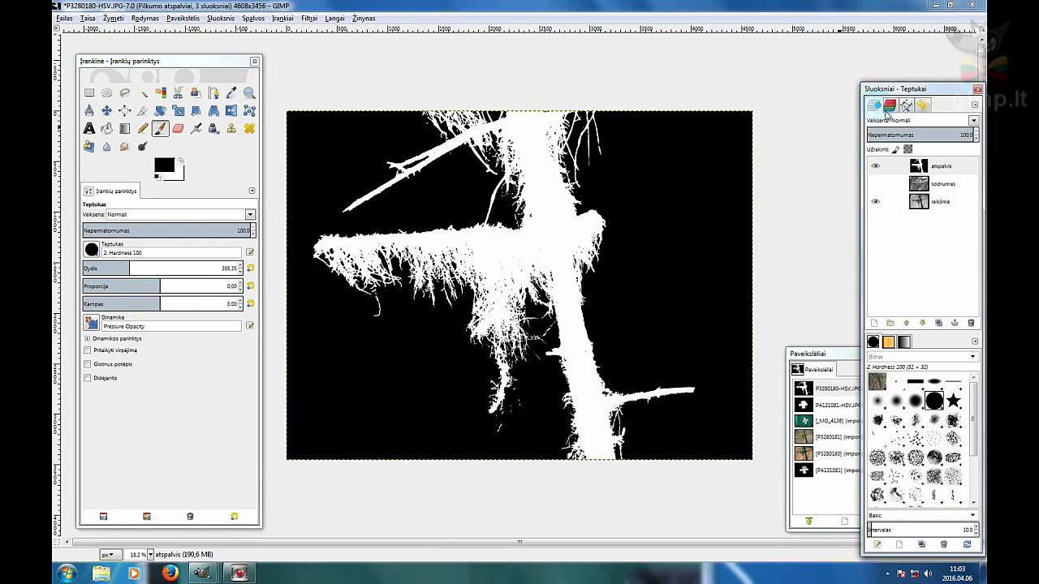
click(87, 19)
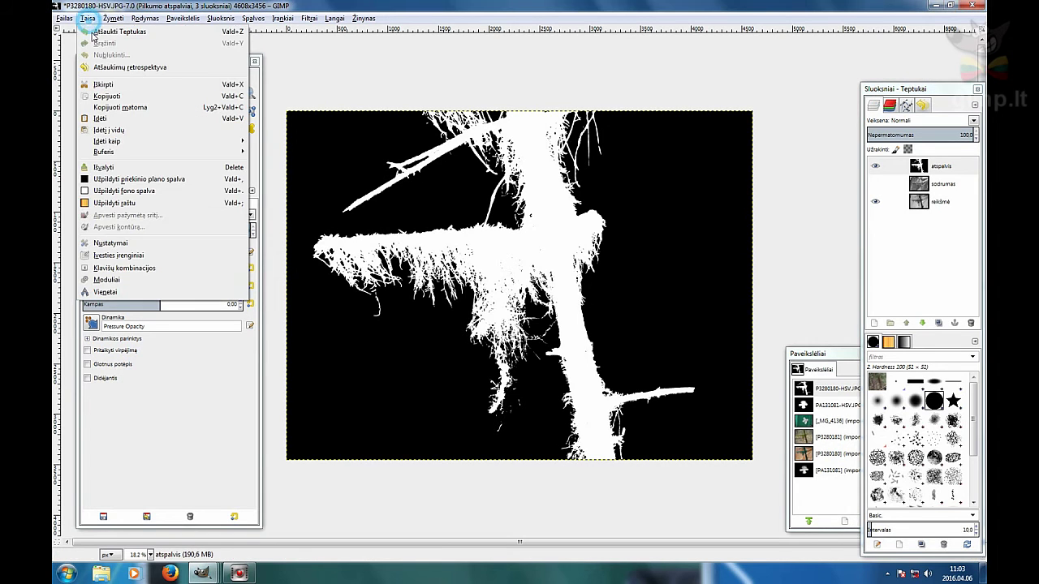
click(131, 96)
click(951, 5)
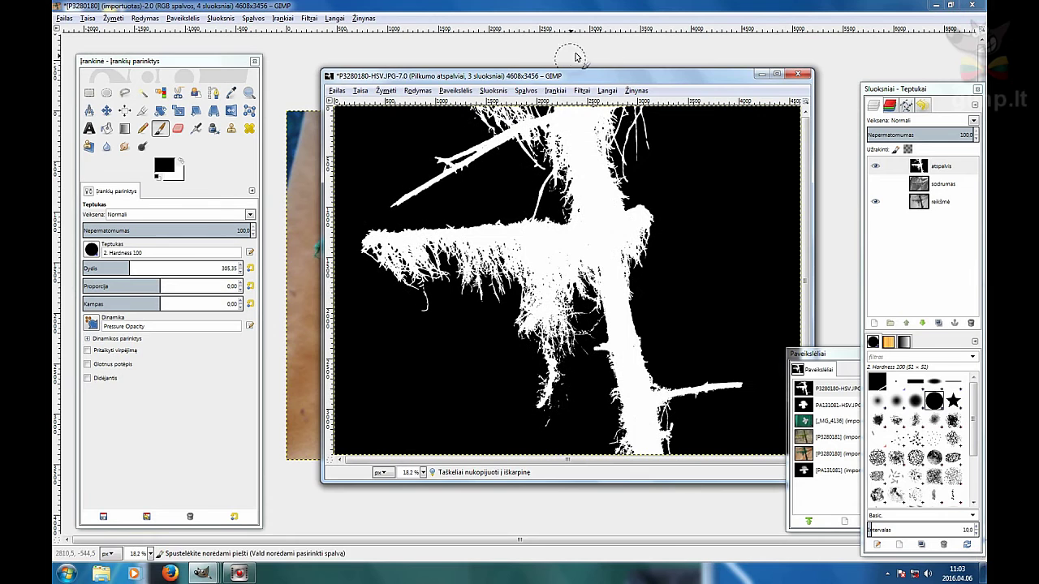
drag(574, 79, 630, 351)
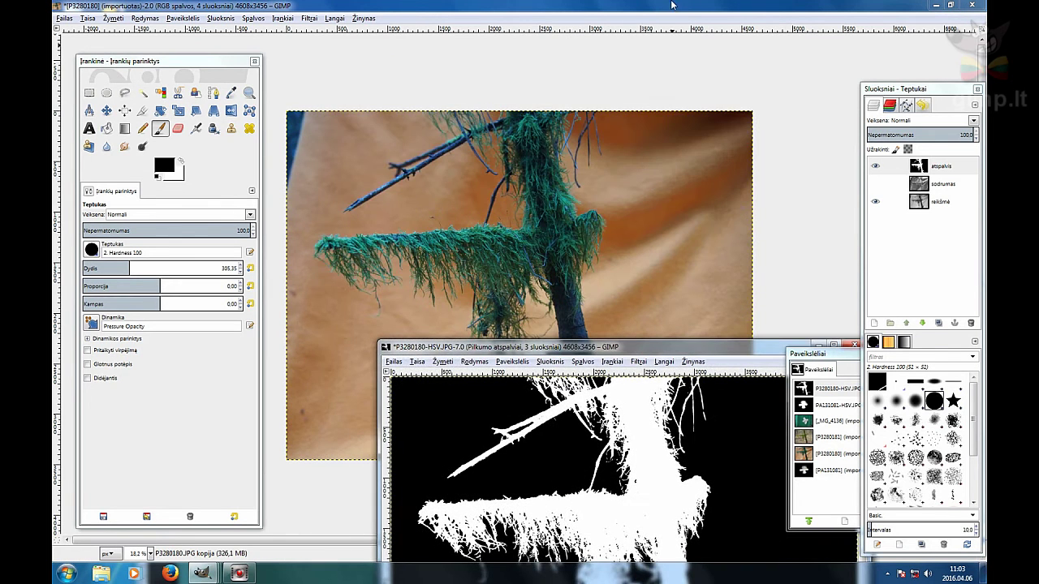
click(714, 65)
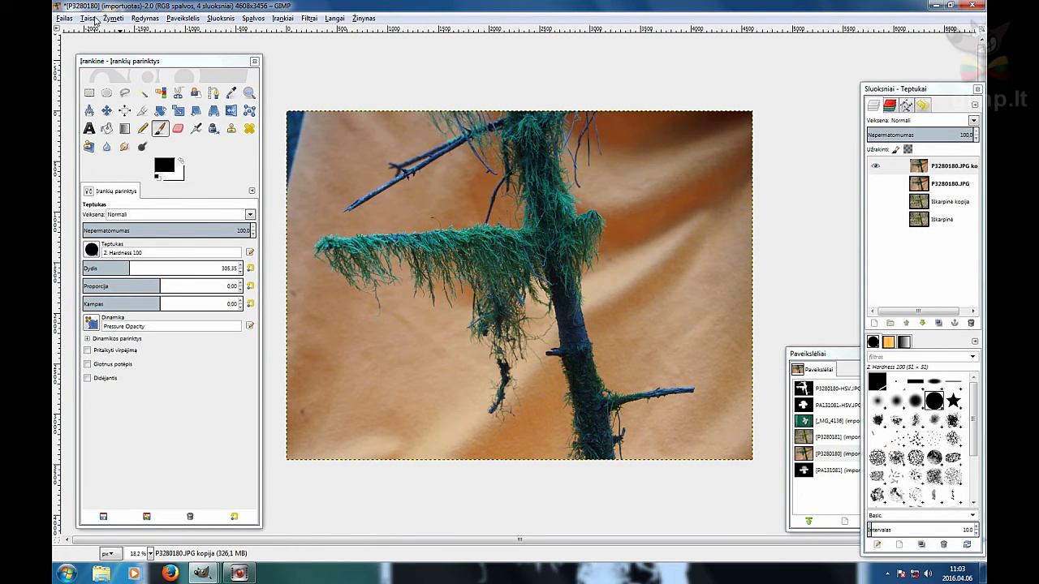
click(91, 19)
mouse_move(142, 142)
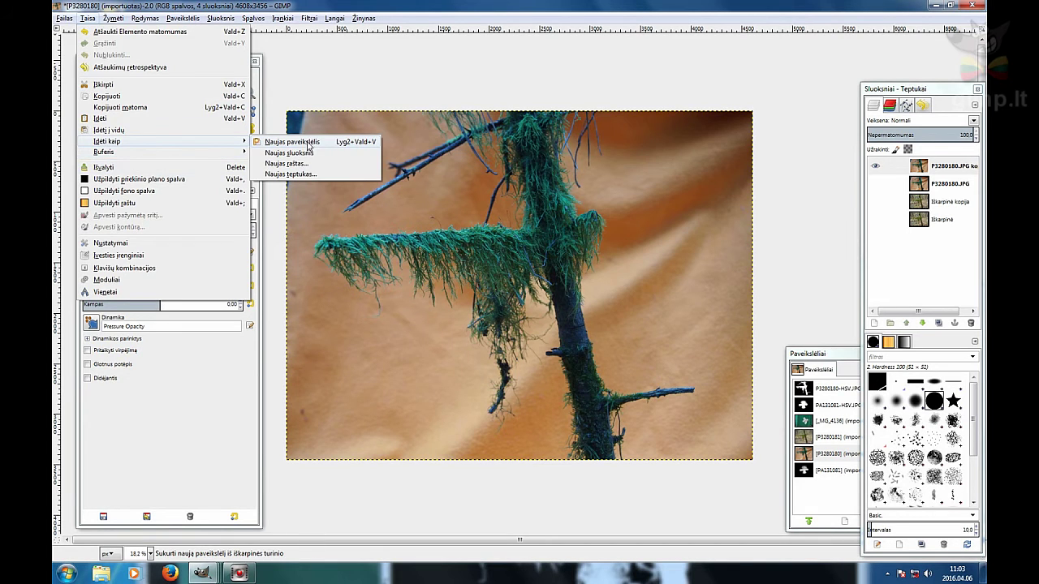
click(309, 154)
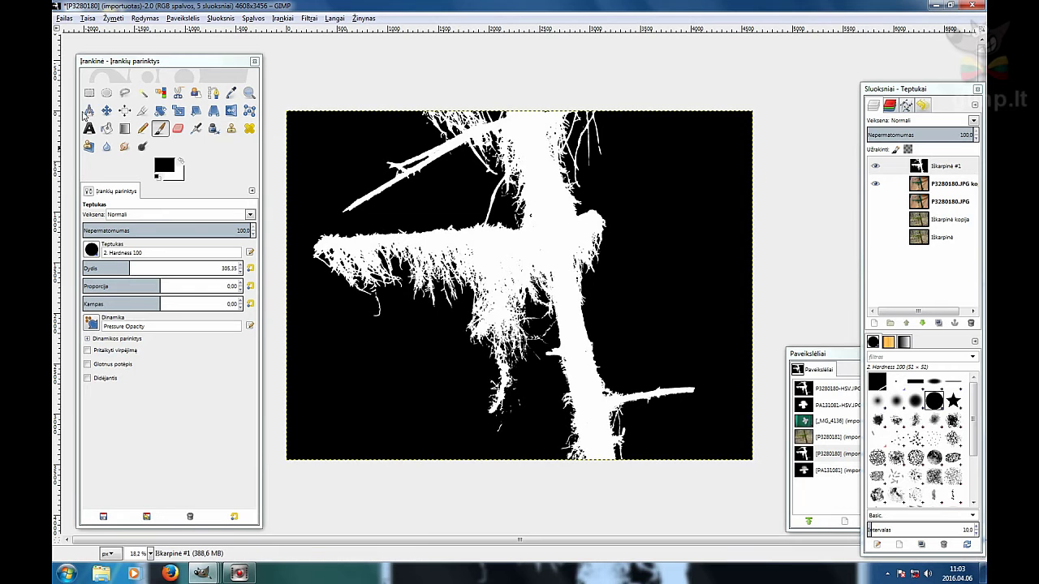
- Select the mask's black background by colour, hide the mask layer, and clear that area from the P3280180.JPG copy layer
click(161, 93)
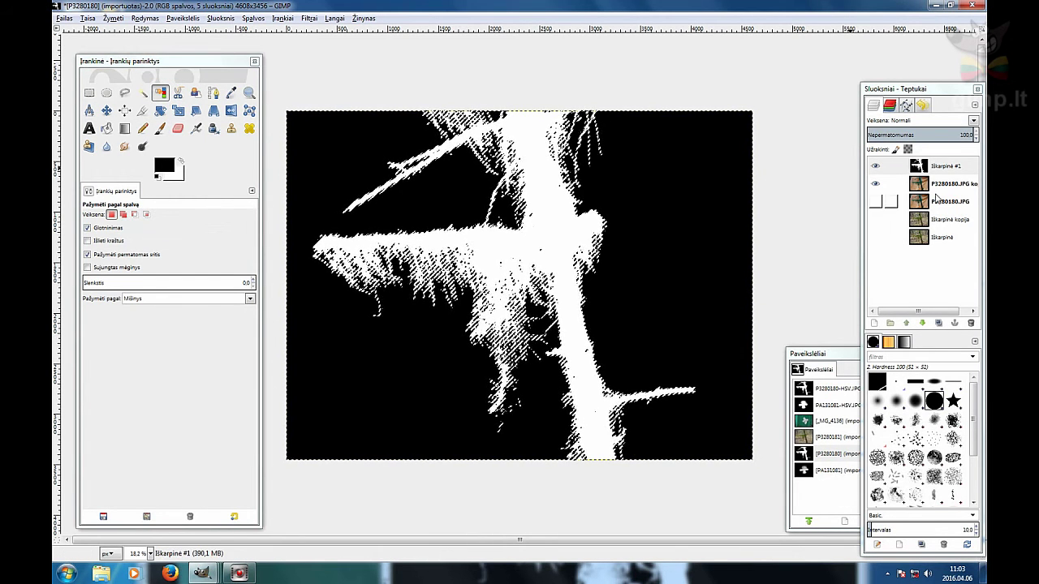
click(875, 165)
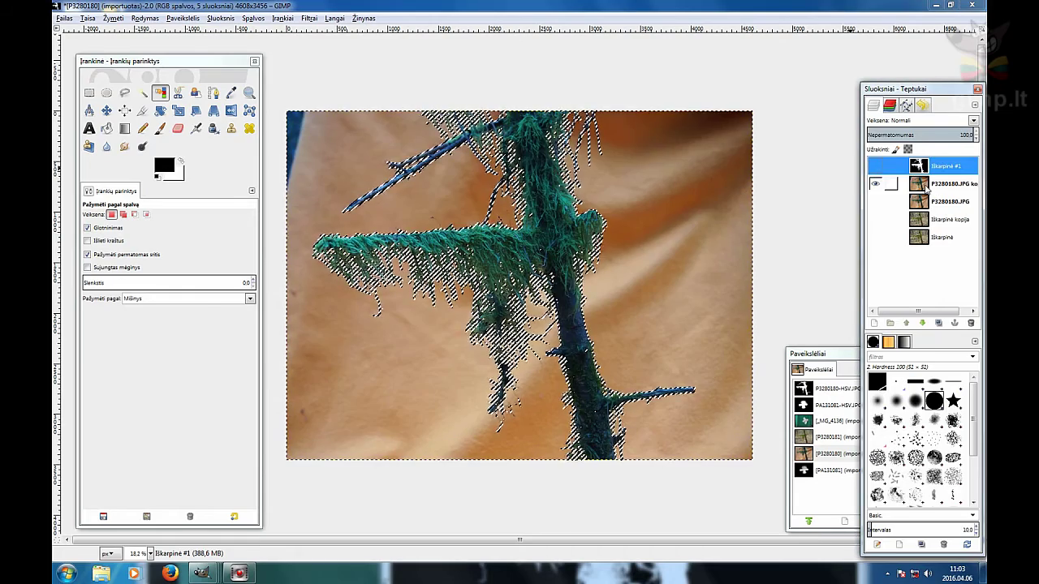
click(926, 186)
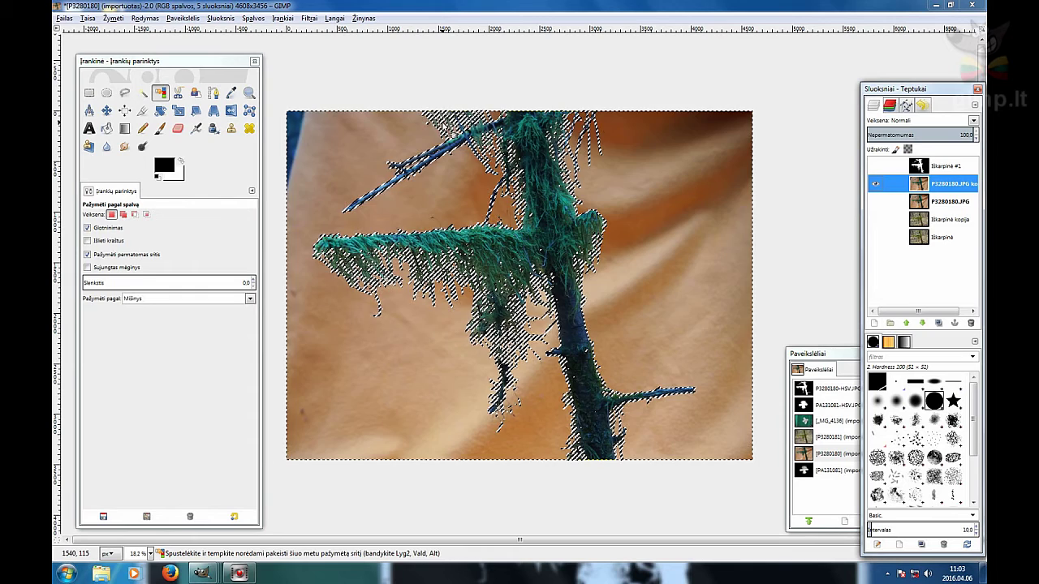
key(Delete)
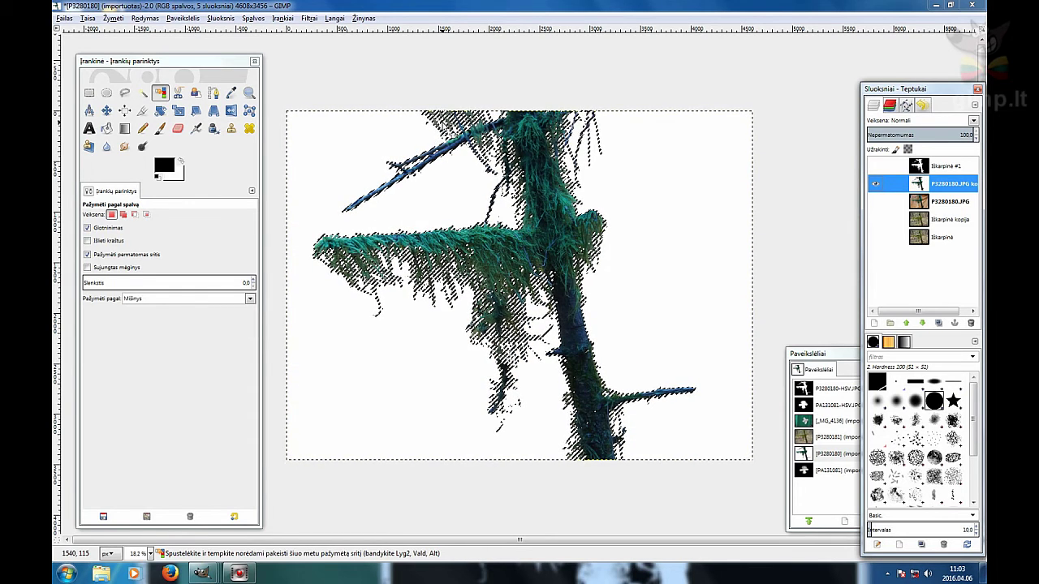
key(ctrl+shift+a)
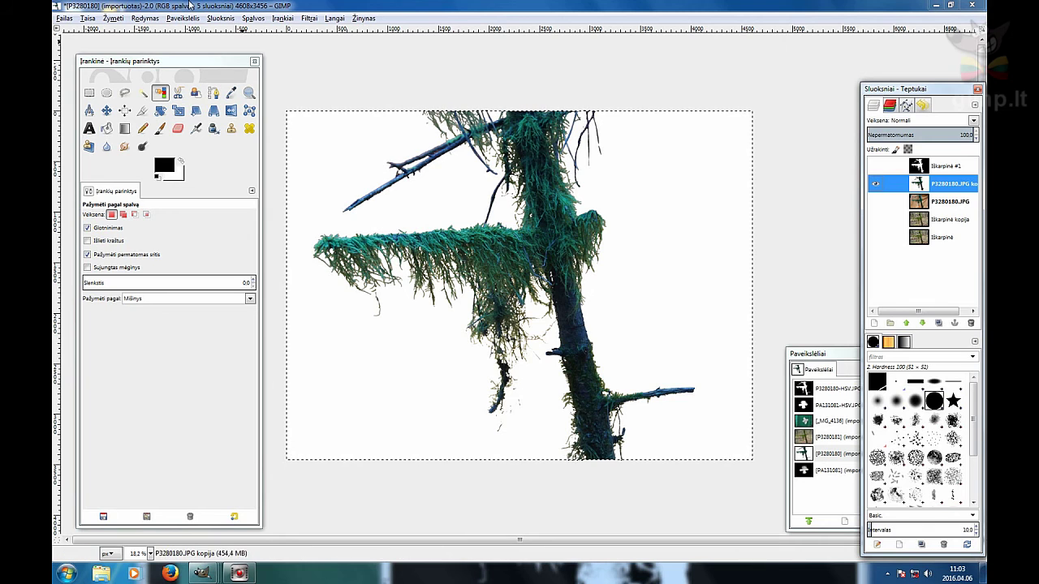
click(817, 233)
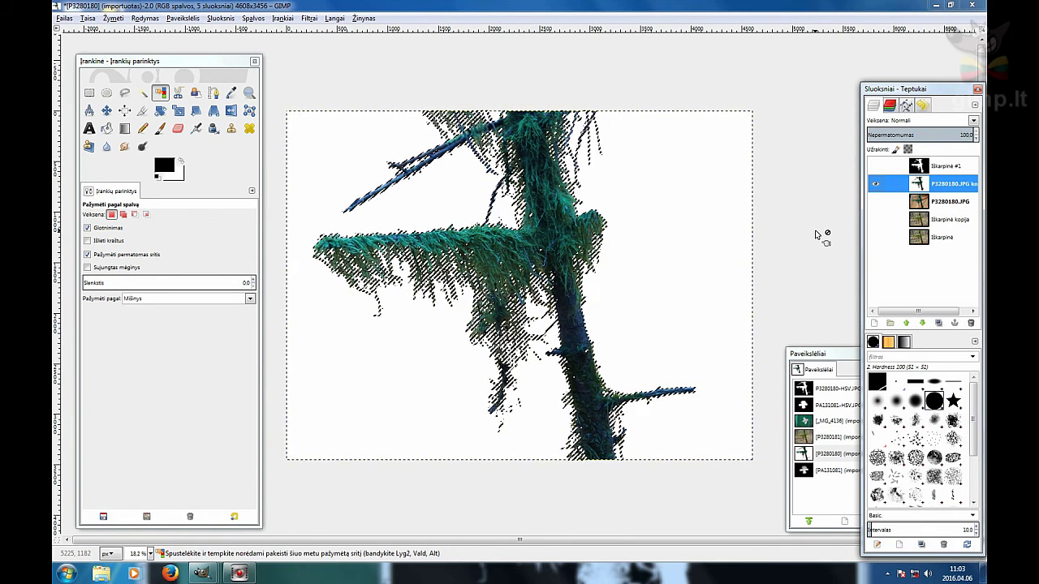
- Add an alpha channel to the P3280180.JPG copy layer and clear the selected background to transparency
click(223, 18)
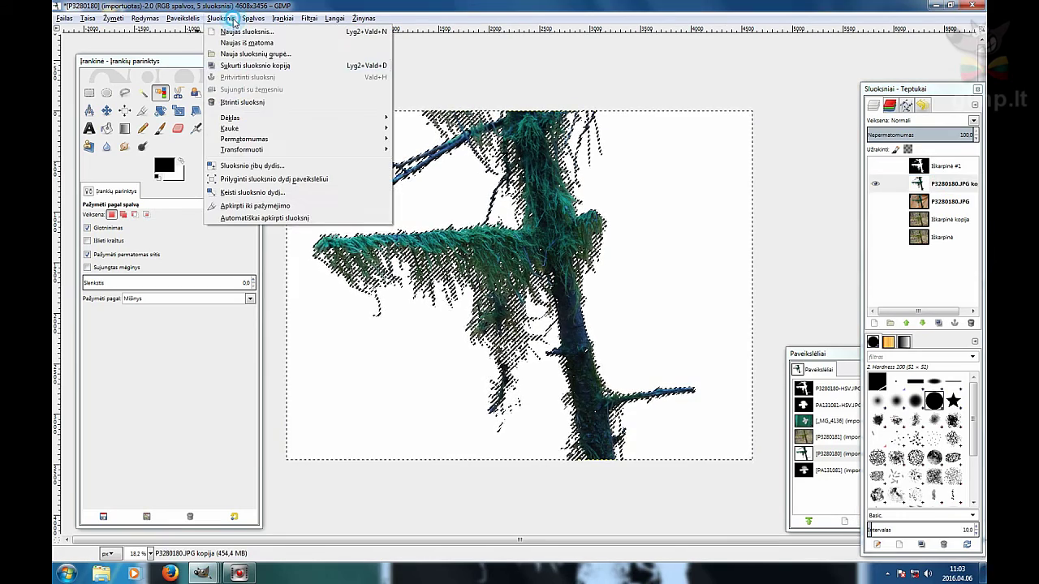
mouse_move(365, 145)
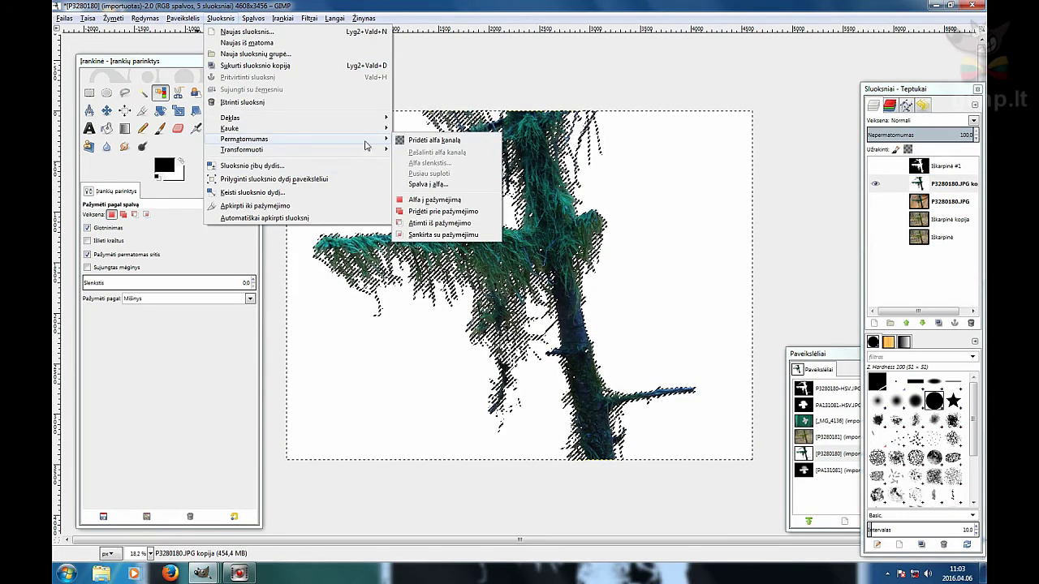
click(430, 140)
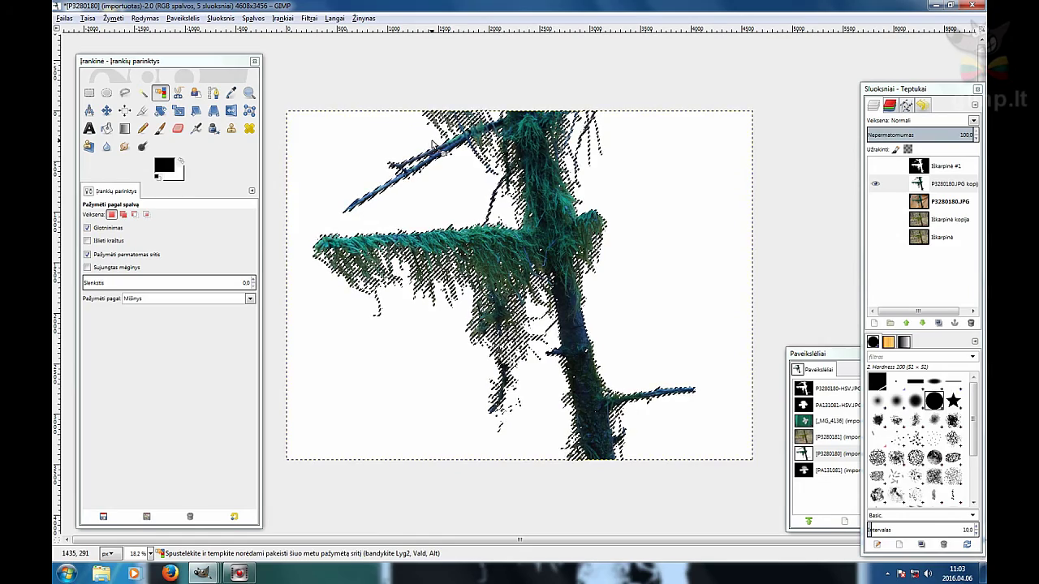
key(Delete)
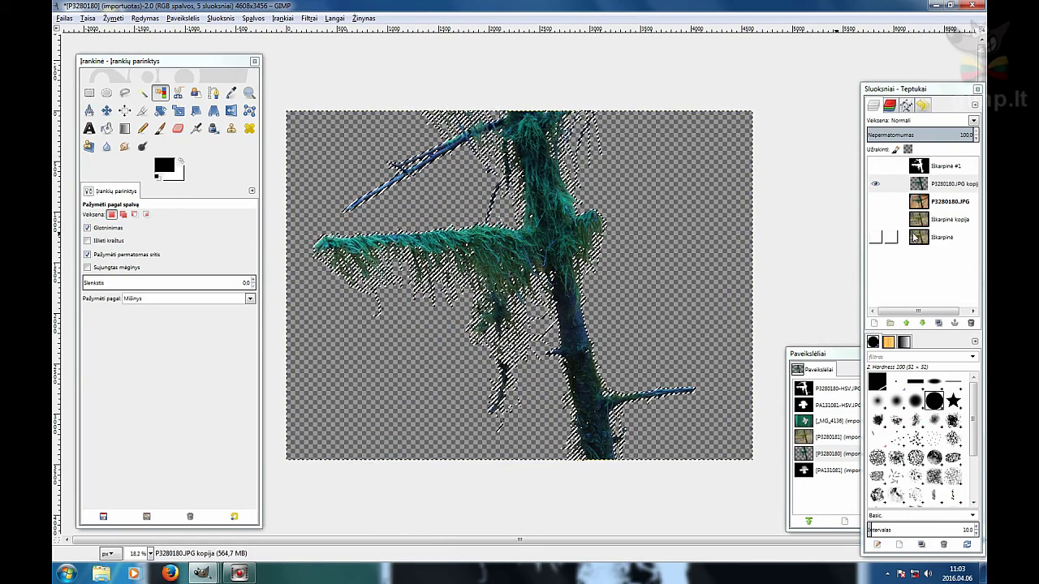
- Show only the Iškarpinė kopija layer, clear its selected background to transparency, and check the cut-out without the selection outline
click(875, 219)
click(876, 184)
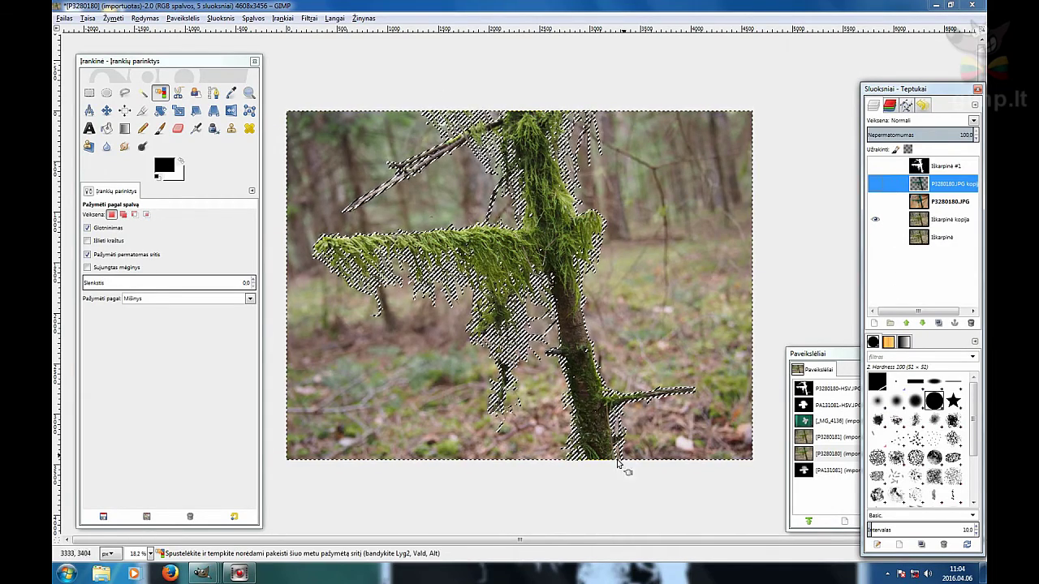
click(931, 221)
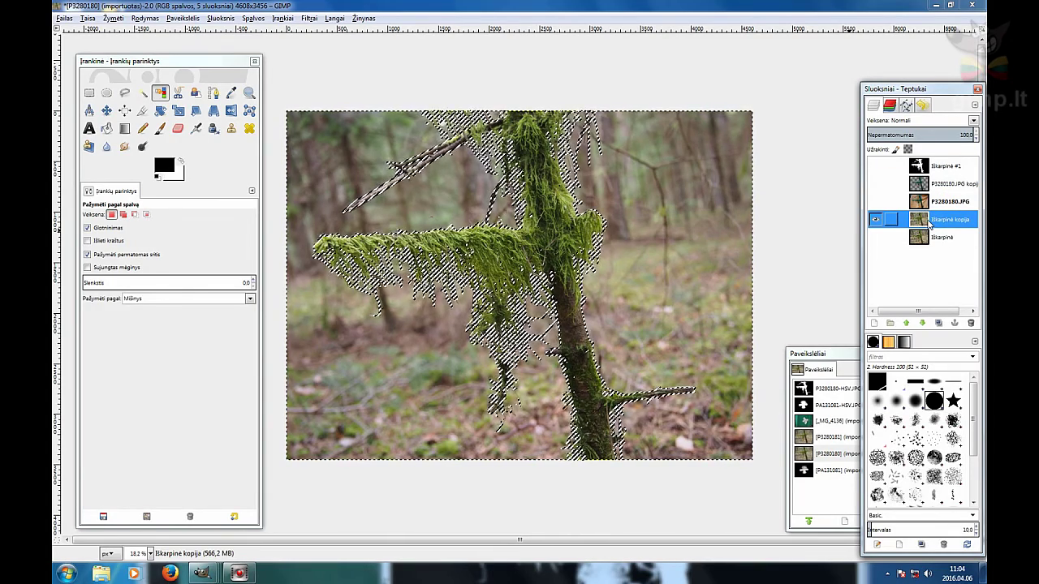
key(Delete)
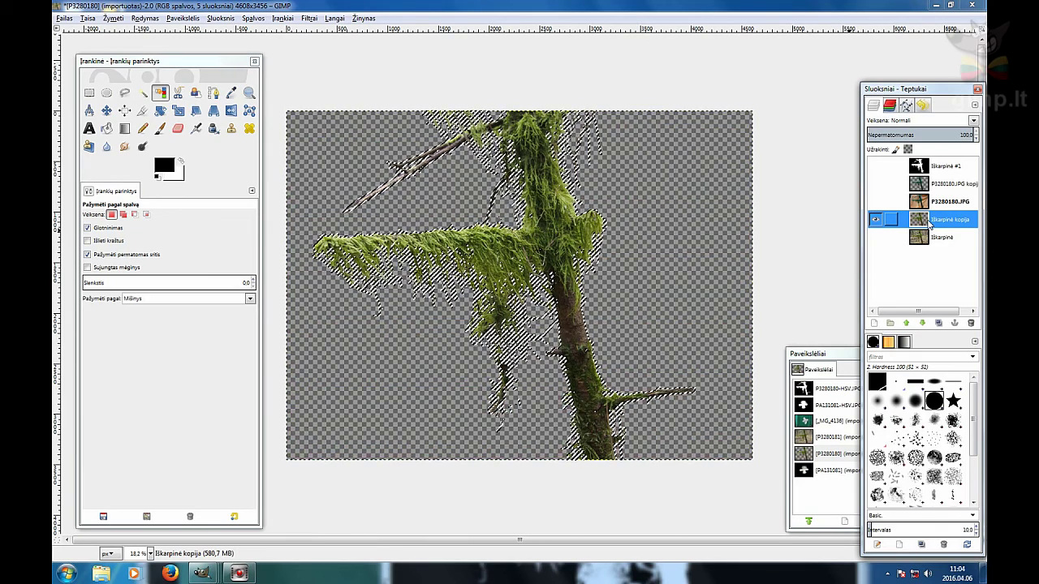
key(shift+ctrl+a)
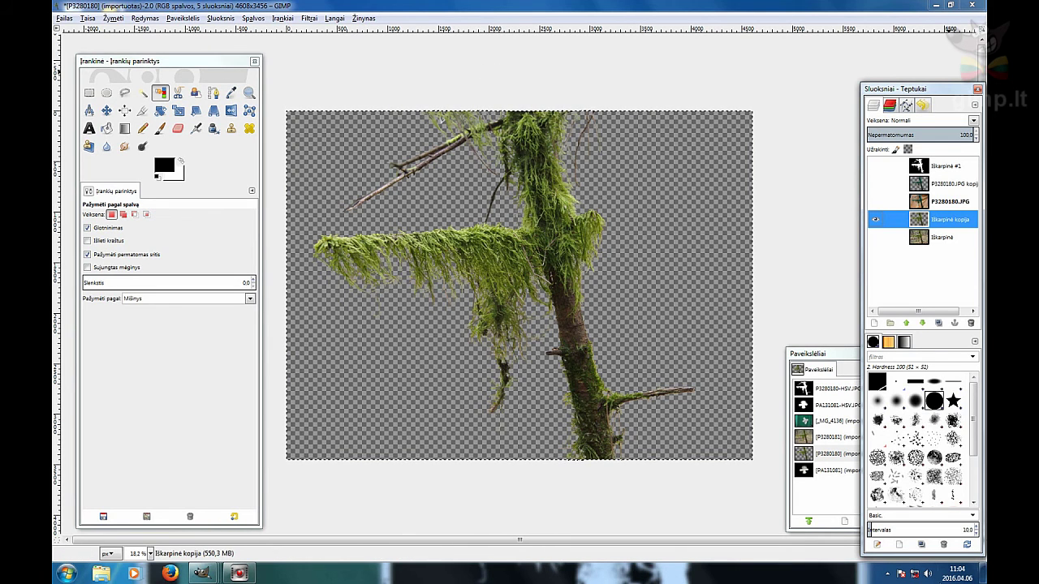
- Switch to the _MG_4136 image and roughly outline the white clay bird with the Foreground Select tool
double_click(840, 428)
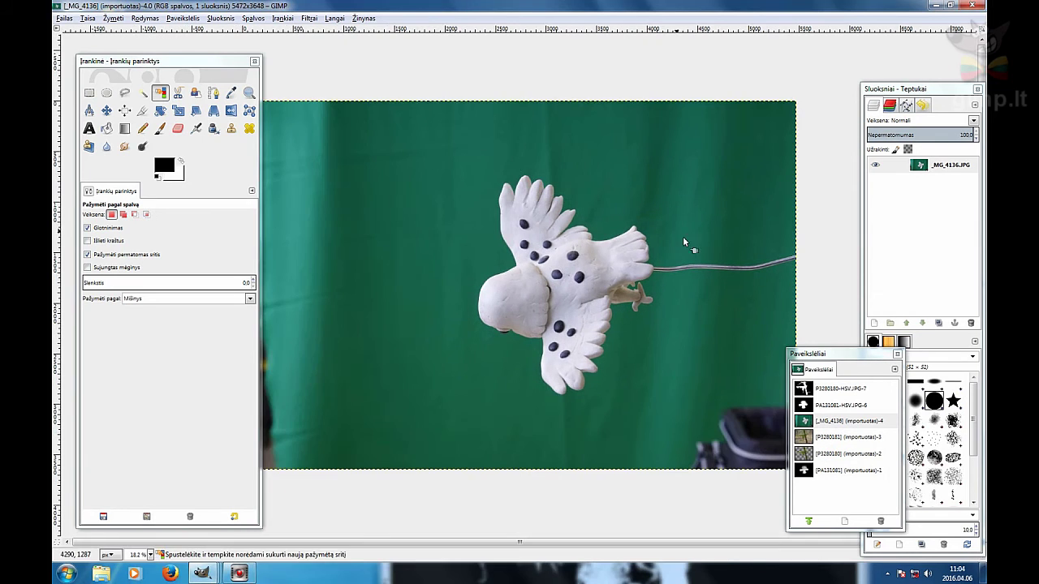
click(678, 231)
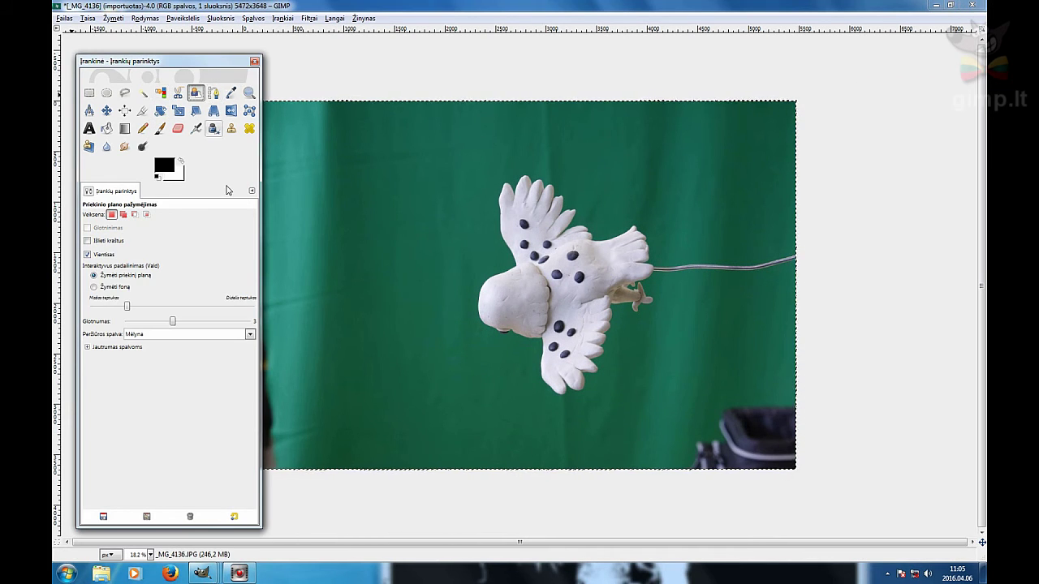
key(Tab)
click(526, 349)
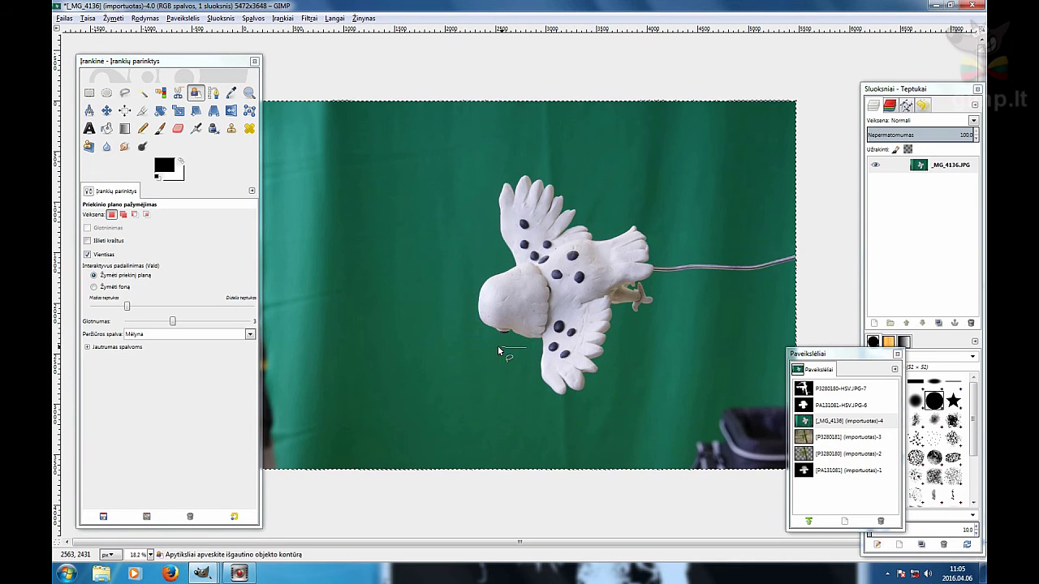
drag(500, 268, 491, 221)
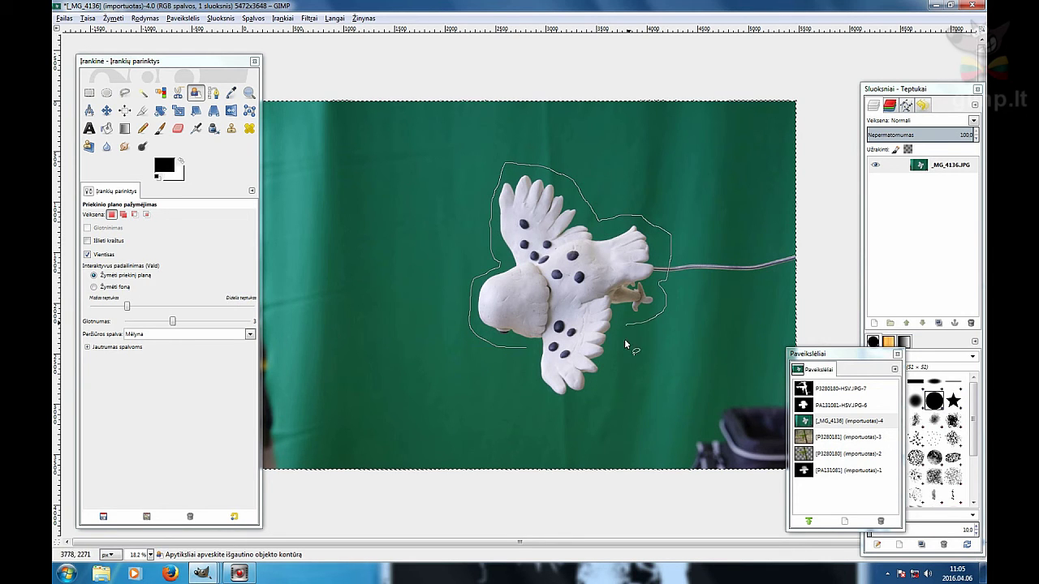
click(527, 349)
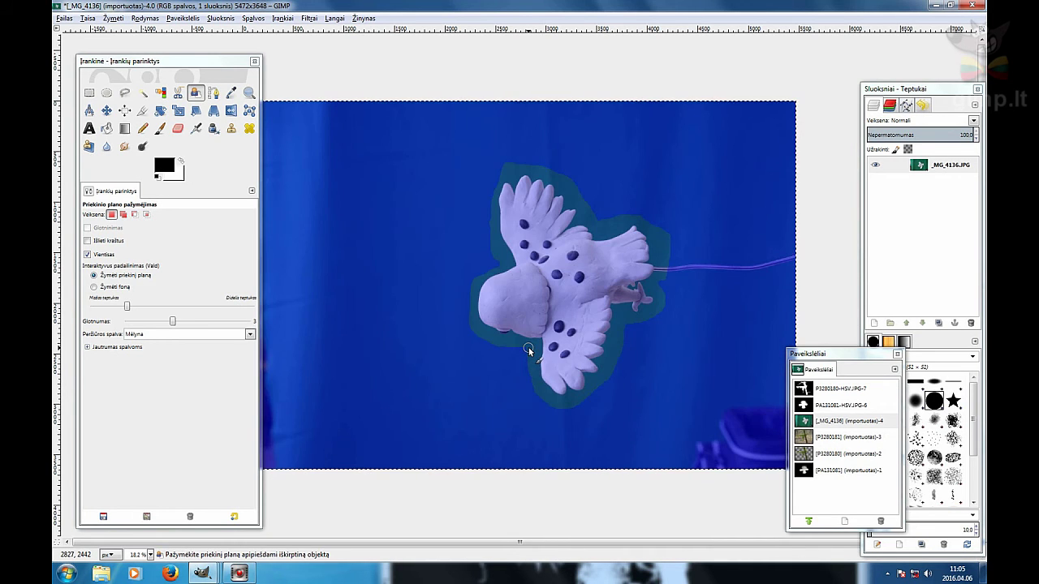
- Mark the bird's head, body, wings and tail as foreground with brush strokes and accept the resulting selection
mouse_move(561, 361)
mouse_down()
mouse_move(551, 333)
mouse_move(507, 315)
mouse_move(508, 305)
mouse_move(585, 264)
mouse_move(591, 275)
mouse_move(536, 246)
mouse_move(531, 287)
mouse_up()
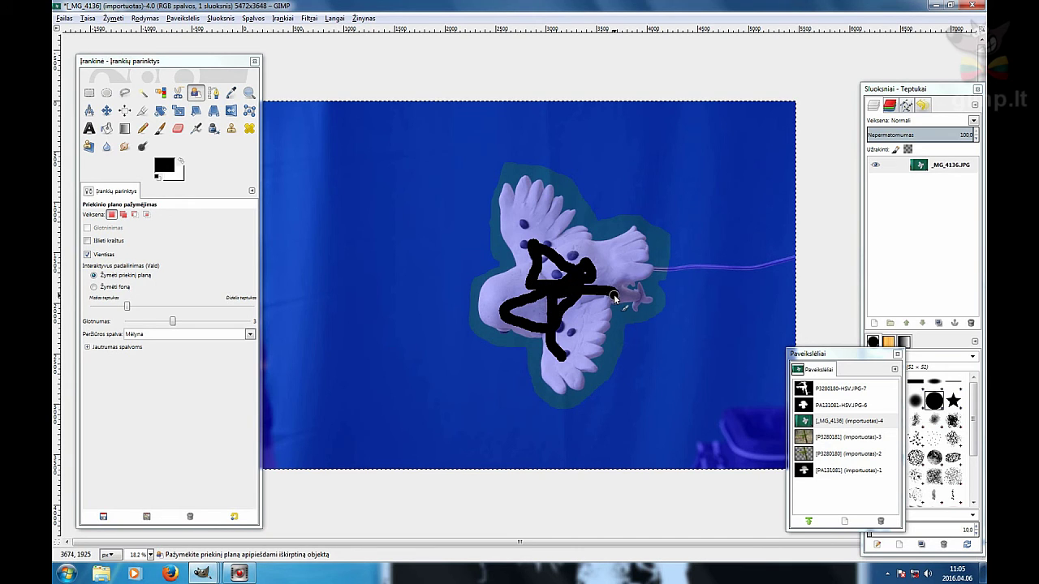
drag(615, 298, 617, 274)
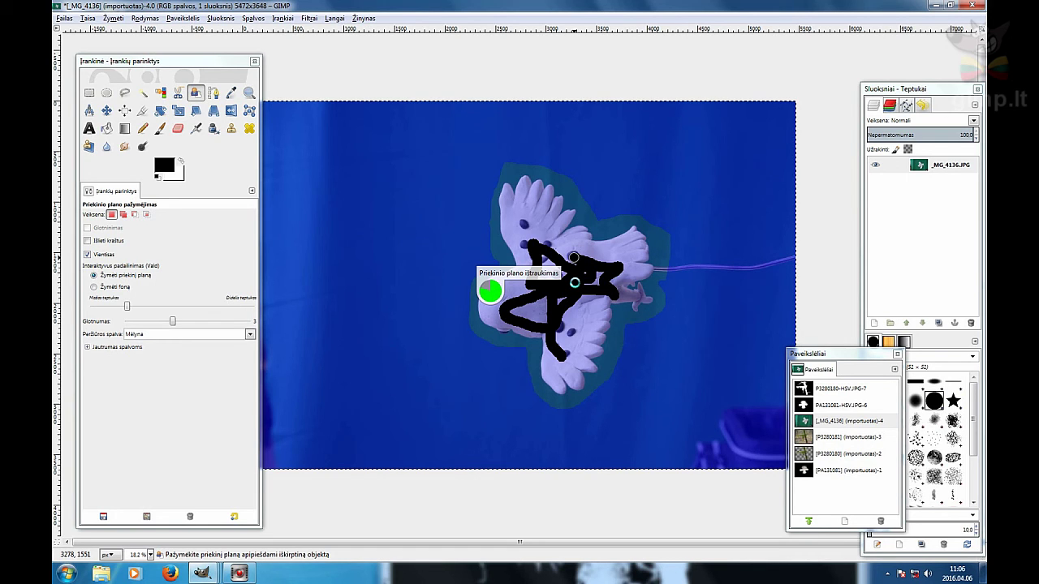
key(Escape)
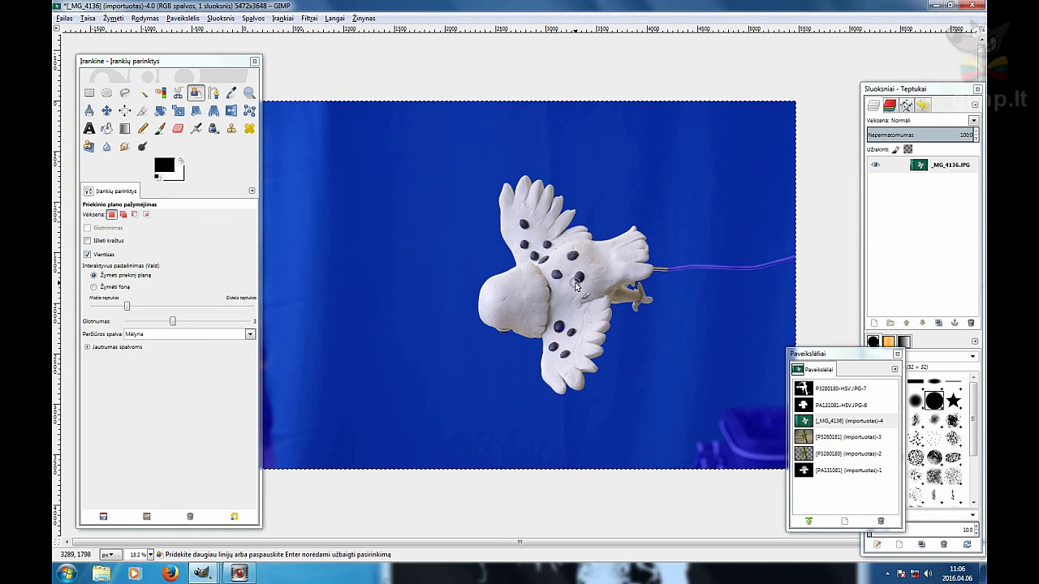
key(Return)
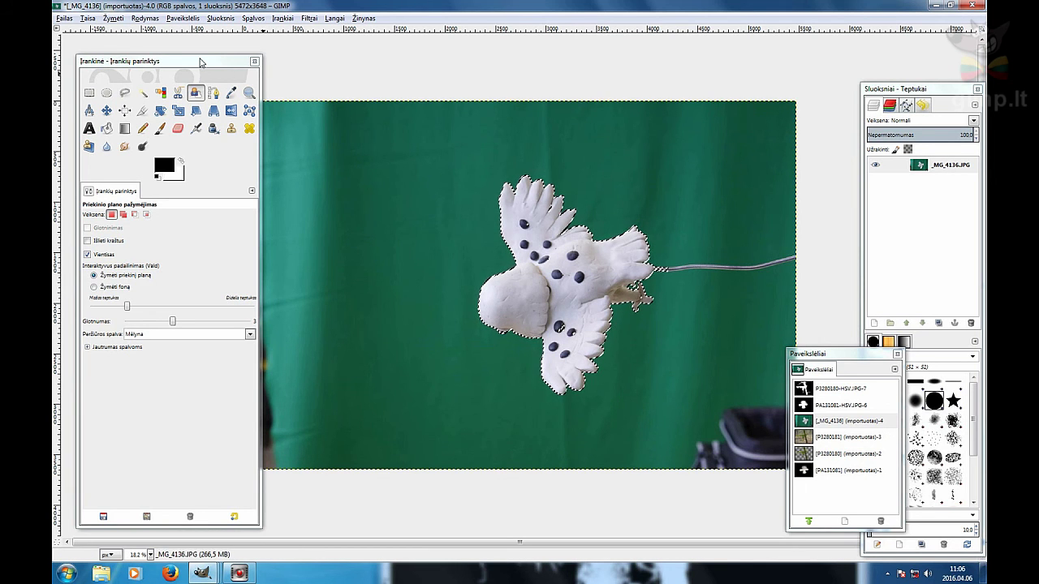
- Invert the bird selection and erase the green backdrop around the bird with the Eraser
click(88, 18)
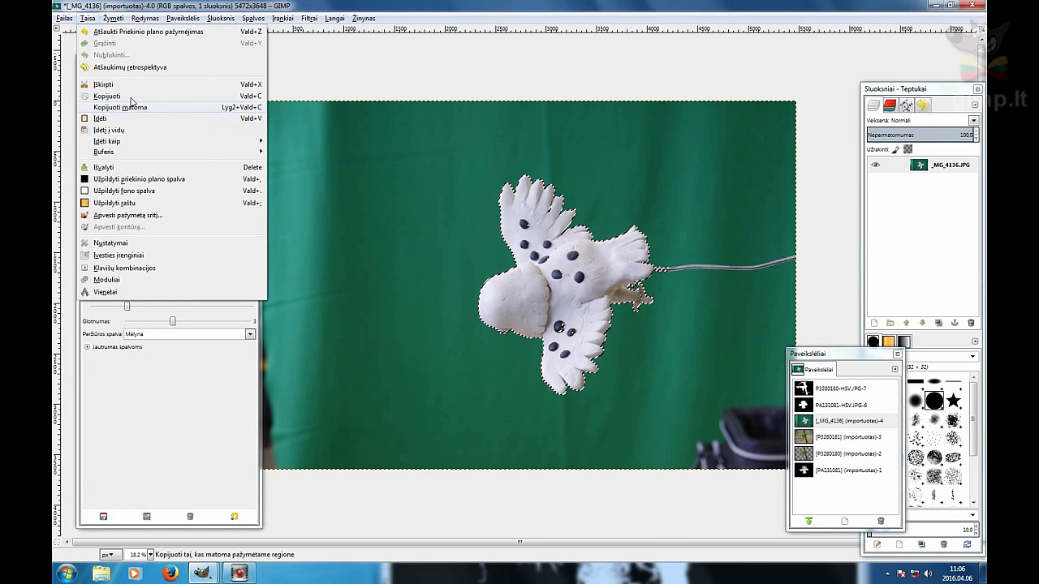
mouse_move(112, 18)
click(127, 59)
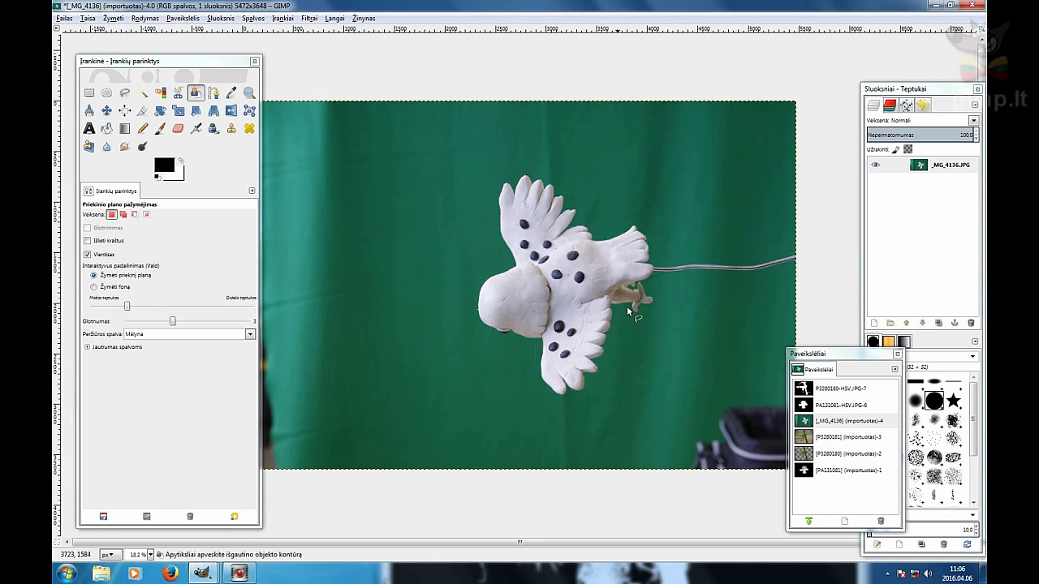
click(174, 131)
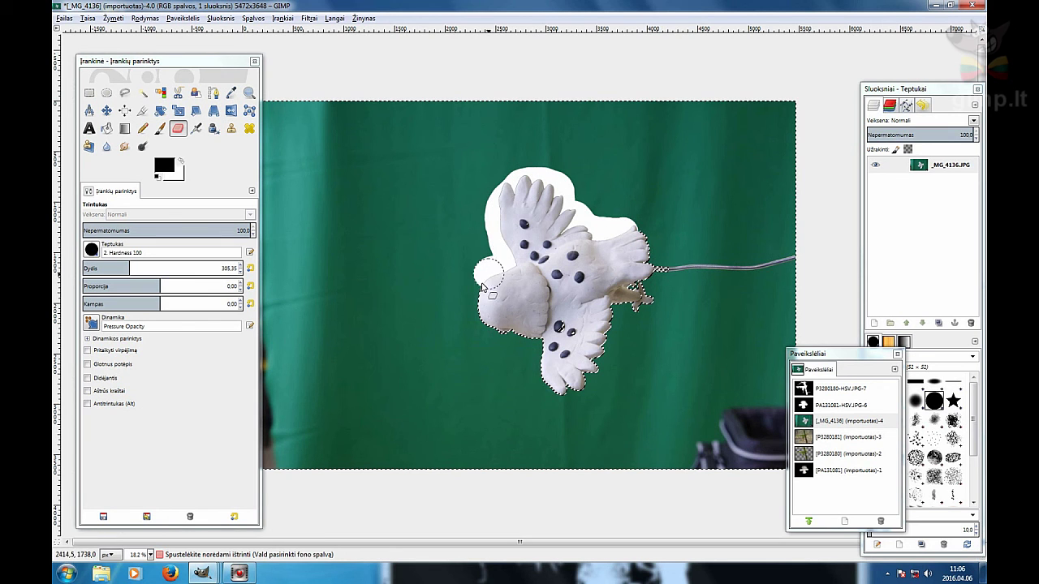
click(480, 331)
mouse_move(543, 386)
mouse_down()
mouse_move(531, 344)
mouse_move(485, 336)
mouse_move(490, 365)
mouse_move(532, 409)
mouse_move(562, 415)
mouse_move(506, 365)
mouse_move(666, 441)
mouse_move(587, 393)
mouse_move(616, 321)
mouse_move(670, 324)
mouse_move(640, 297)
mouse_move(613, 309)
mouse_move(649, 273)
mouse_move(640, 225)
mouse_move(662, 308)
mouse_up()
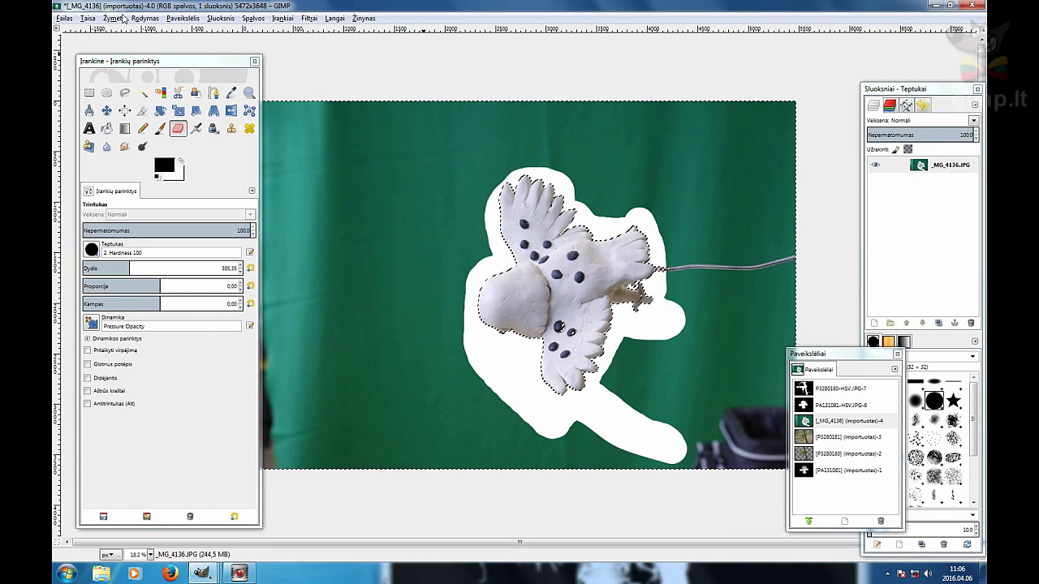
- Add an alpha channel to the _MG_4136.JPG layer and erase the area around the bird to transparency
click(226, 22)
mouse_move(274, 141)
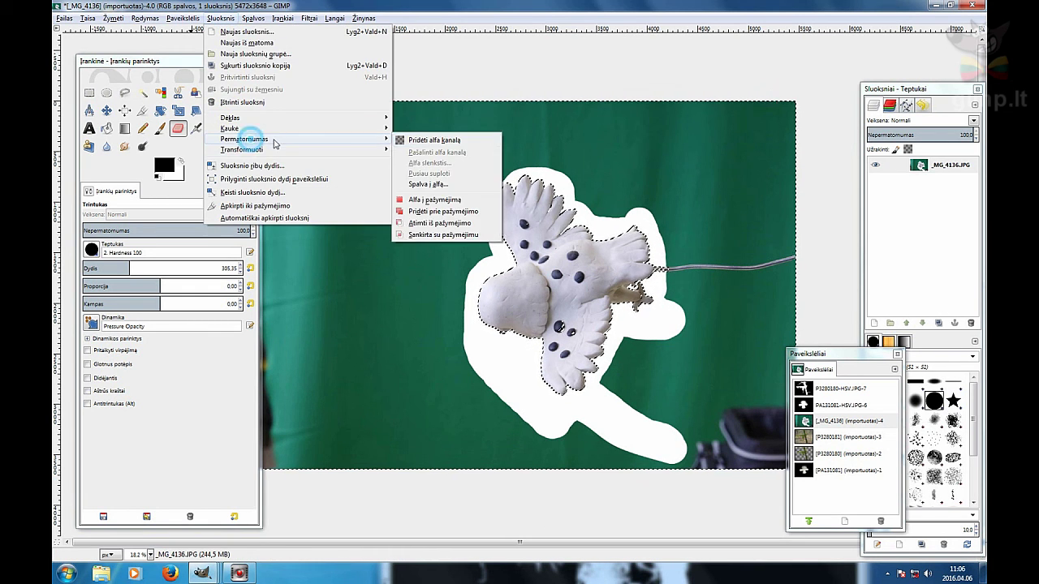
click(468, 144)
mouse_move(500, 271)
mouse_down()
mouse_move(506, 263)
mouse_move(482, 299)
mouse_move(497, 337)
mouse_move(528, 345)
mouse_move(536, 386)
mouse_move(578, 375)
mouse_up()
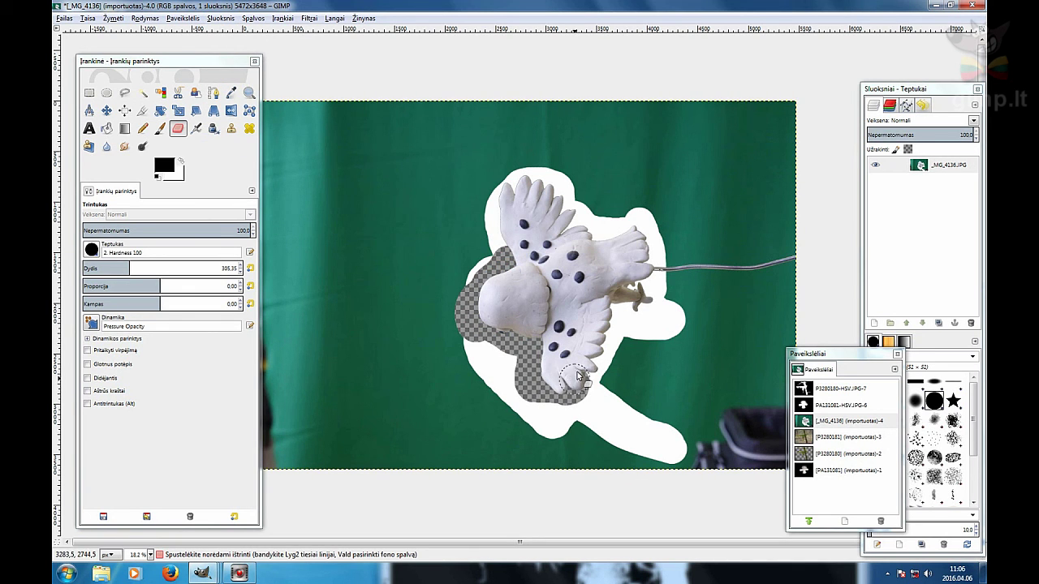
mouse_move(597, 318)
mouse_down()
mouse_move(619, 305)
mouse_move(614, 341)
mouse_move(632, 342)
mouse_move(639, 309)
mouse_move(658, 344)
mouse_move(666, 328)
mouse_move(633, 289)
mouse_move(663, 278)
mouse_move(651, 221)
mouse_move(609, 238)
mouse_move(569, 231)
mouse_move(608, 219)
mouse_move(566, 210)
mouse_move(558, 179)
mouse_move(505, 205)
mouse_move(504, 238)
mouse_move(479, 283)
mouse_move(498, 199)
mouse_move(543, 152)
mouse_move(554, 197)
mouse_move(597, 174)
mouse_up()
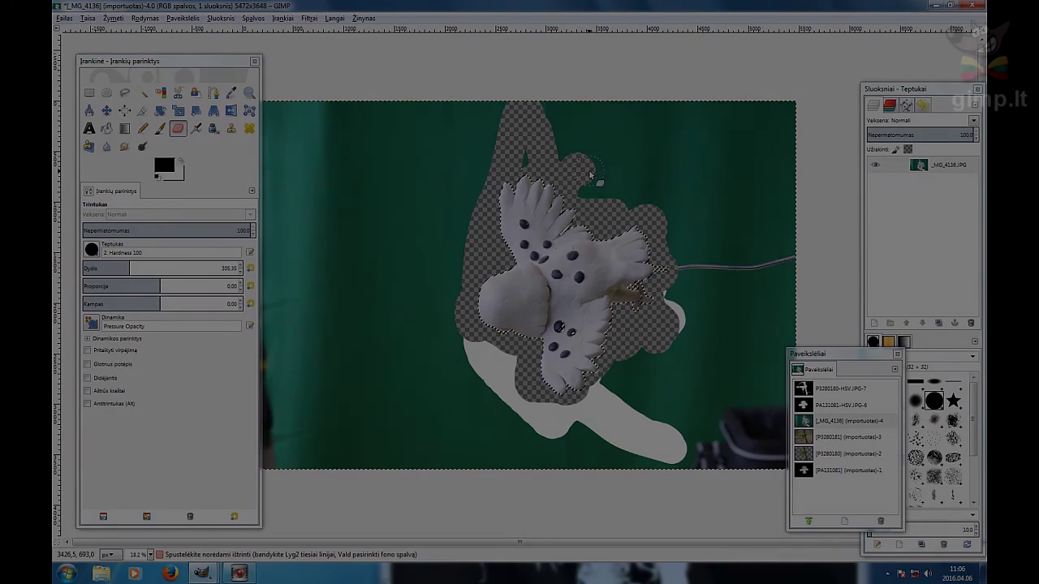